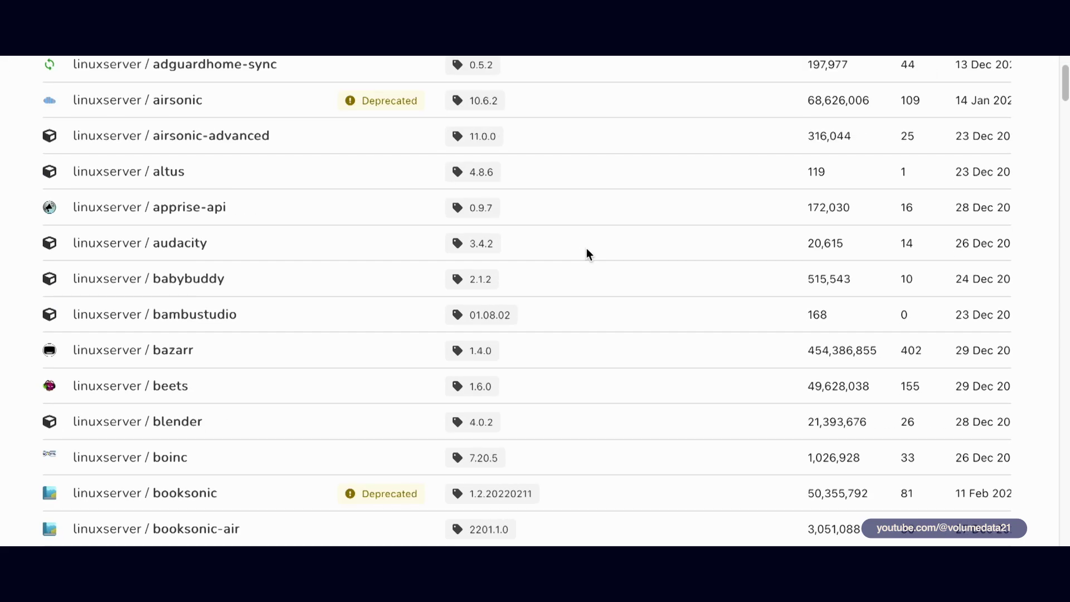
# - Find the linuxserver/nextcloud entry in the Fleet image list and open it in a new tab
pyautogui.scroll(-10, 585, 253)
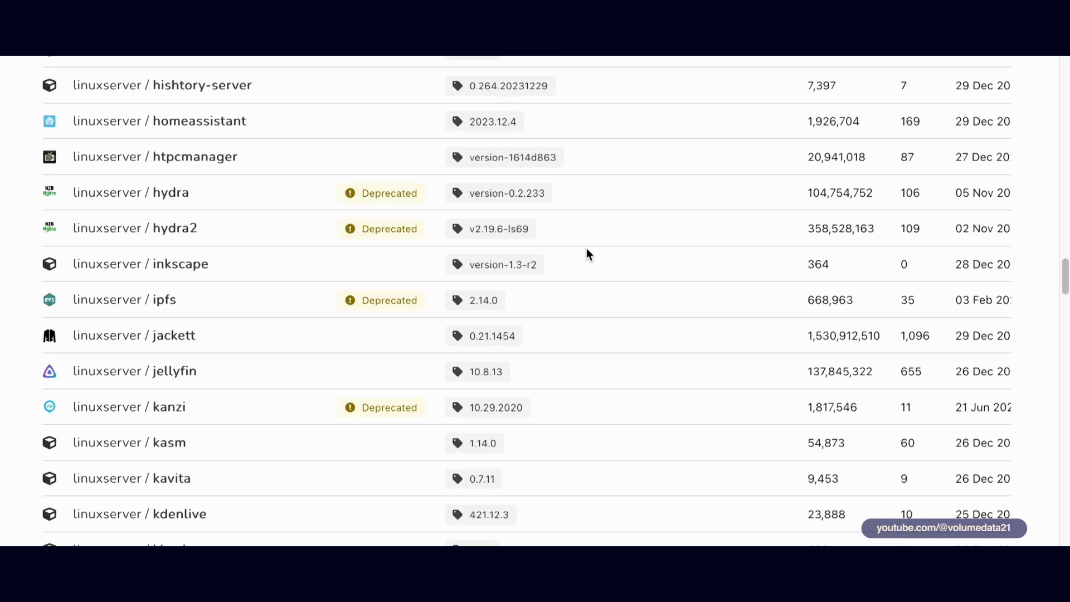
pyautogui.scroll(-4, 649, 274)
pyautogui.scroll(-7, 652, 271)
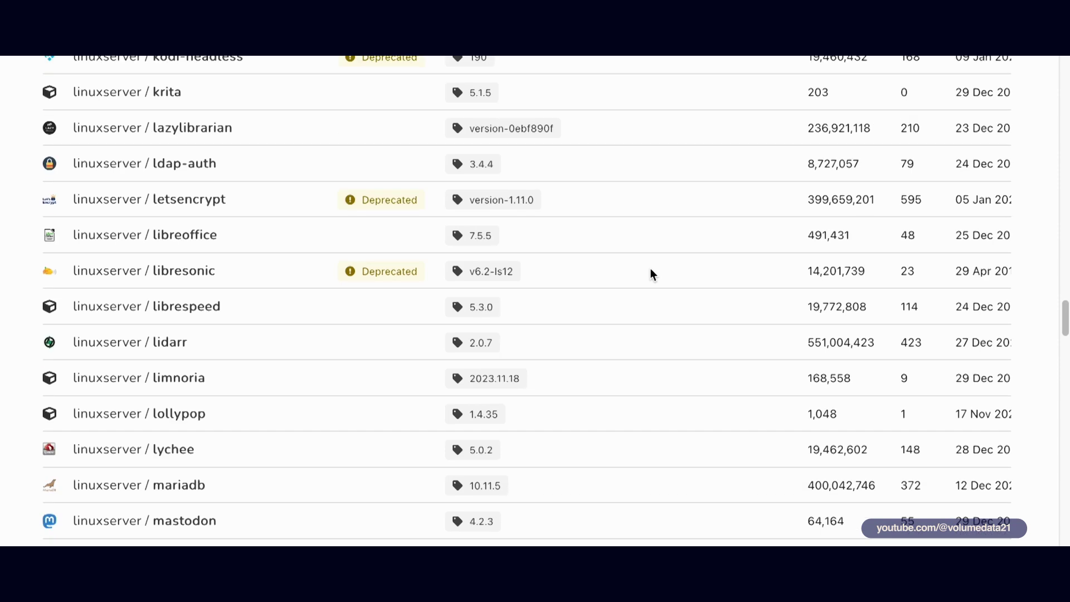
pyautogui.hotkey('ctrl', 'f')
pyautogui.write('nextcloud')
pyautogui.press('Escape')
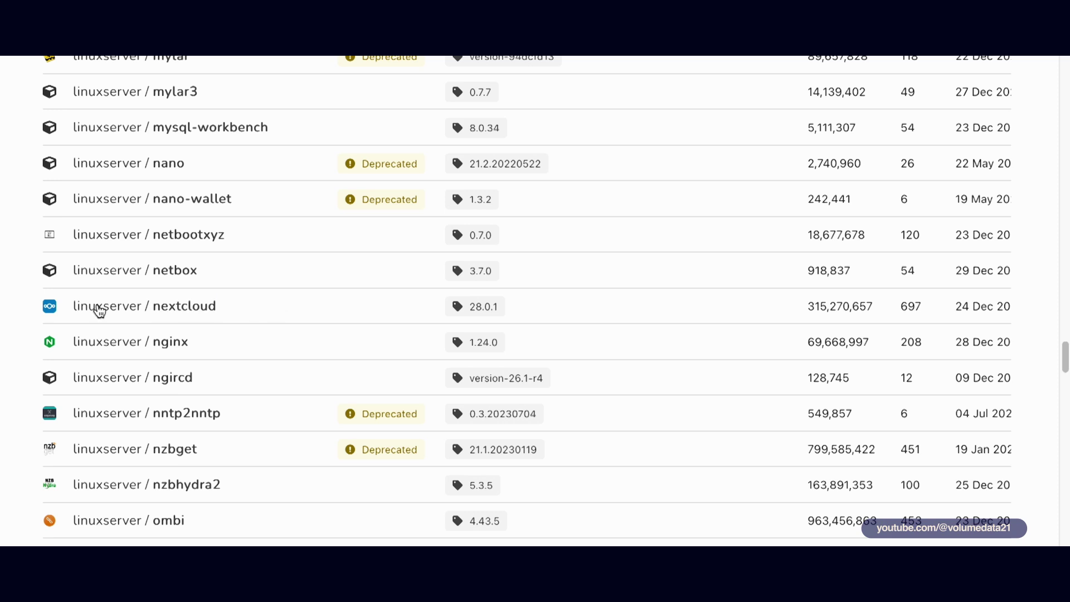
pyautogui.rightClick(187, 305)
pyautogui.click(280, 302)
# - Find the linuxserver/mariadb entry and open it in a new tab
pyautogui.hotkey('ctrl', 'f')
pyautogui.write('maria')
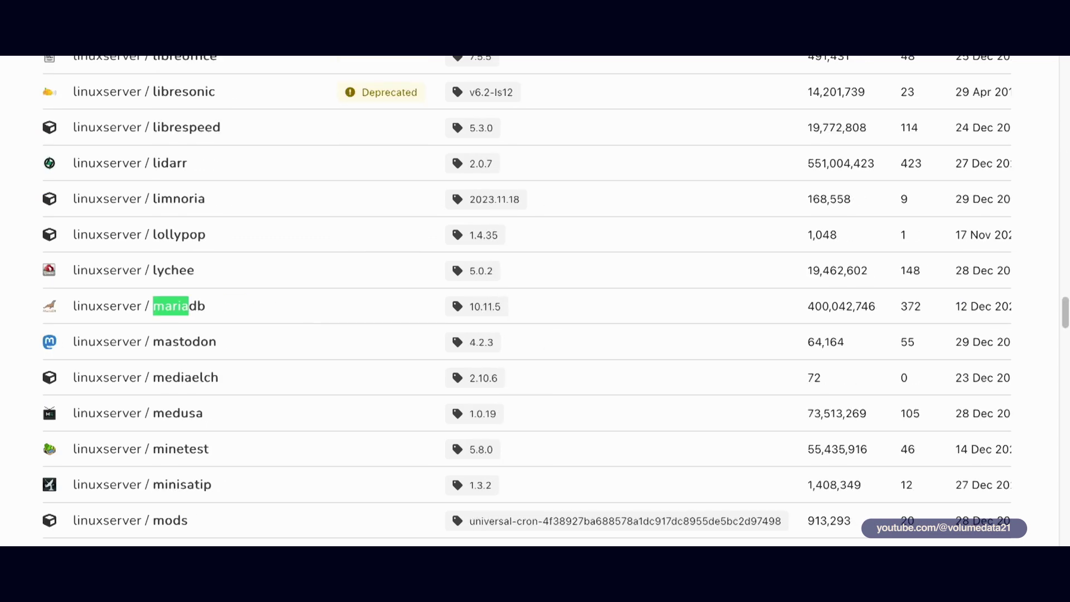
pyautogui.press('Escape')
pyautogui.rightClick(165, 306)
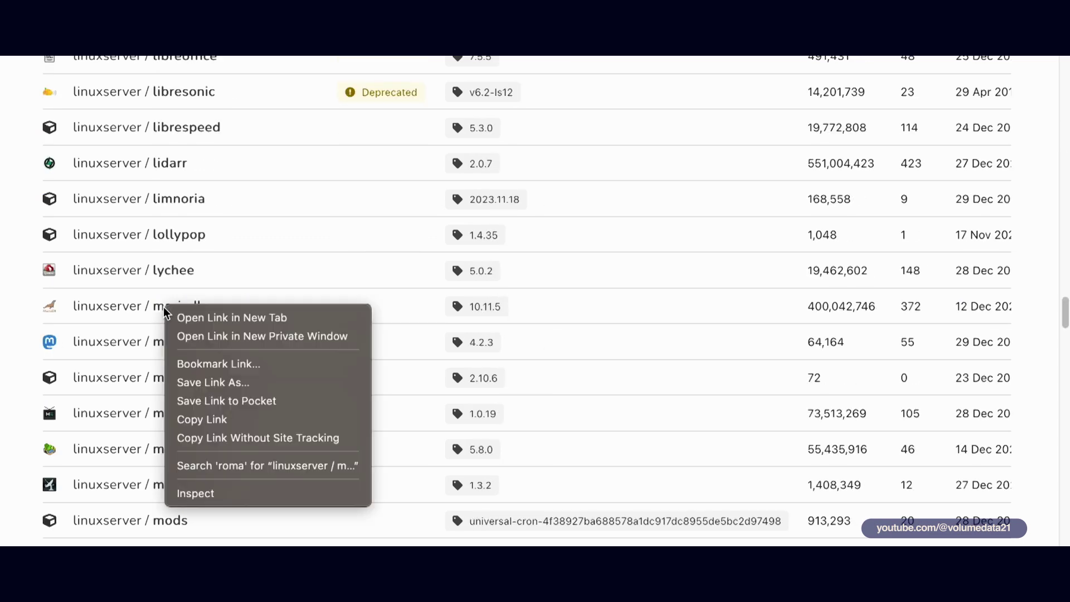
pyautogui.click(186, 319)
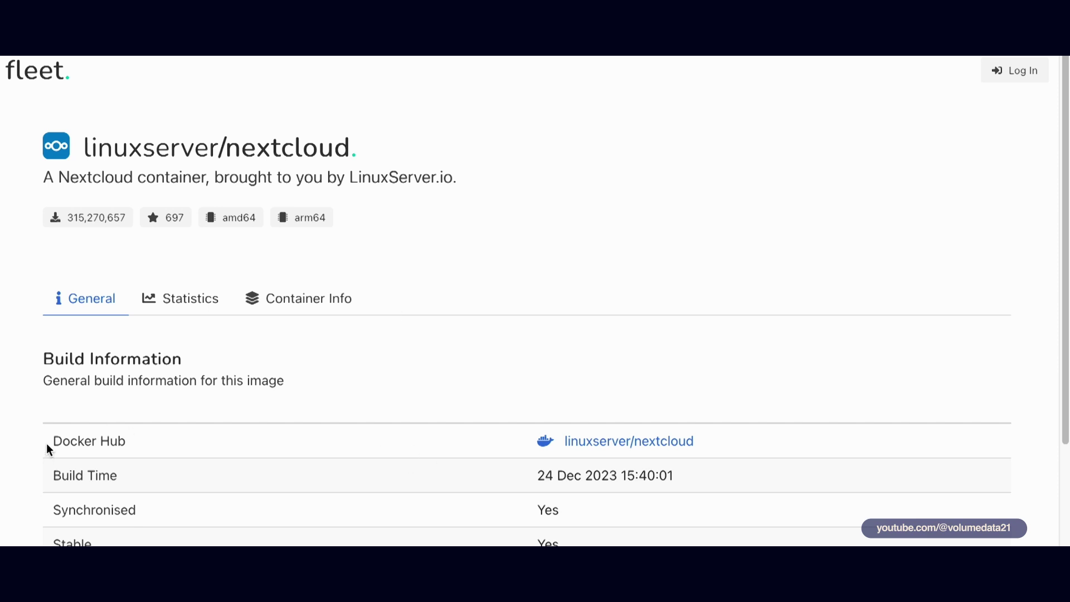
# - Go to the linuxserver/nextcloud Docker Hub documentation page
pyautogui.moveTo(51, 442); pyautogui.dragTo(612, 440)
pyautogui.click(724, 446)
pyautogui.click(641, 448)
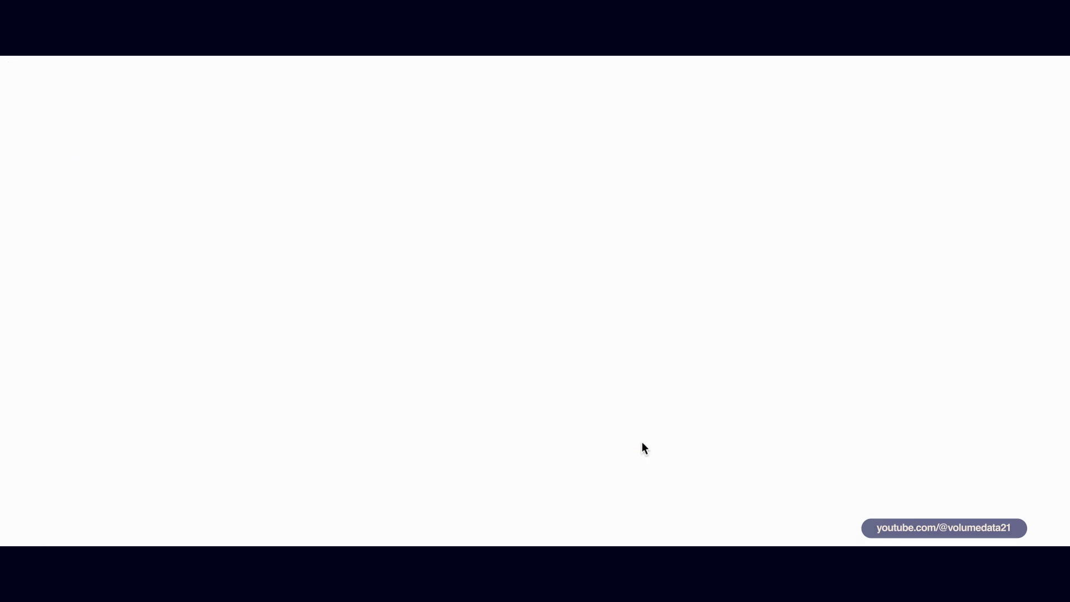
# - Select the entire recommended docker-compose example code block
pyautogui.moveTo(1066, 75); pyautogui.dragTo(1061, 227)
pyautogui.moveTo(31, 102); pyautogui.dragTo(420, 103)
pyautogui.click(417, 104)
pyautogui.moveTo(47, 150); pyautogui.dragTo(244, 417)
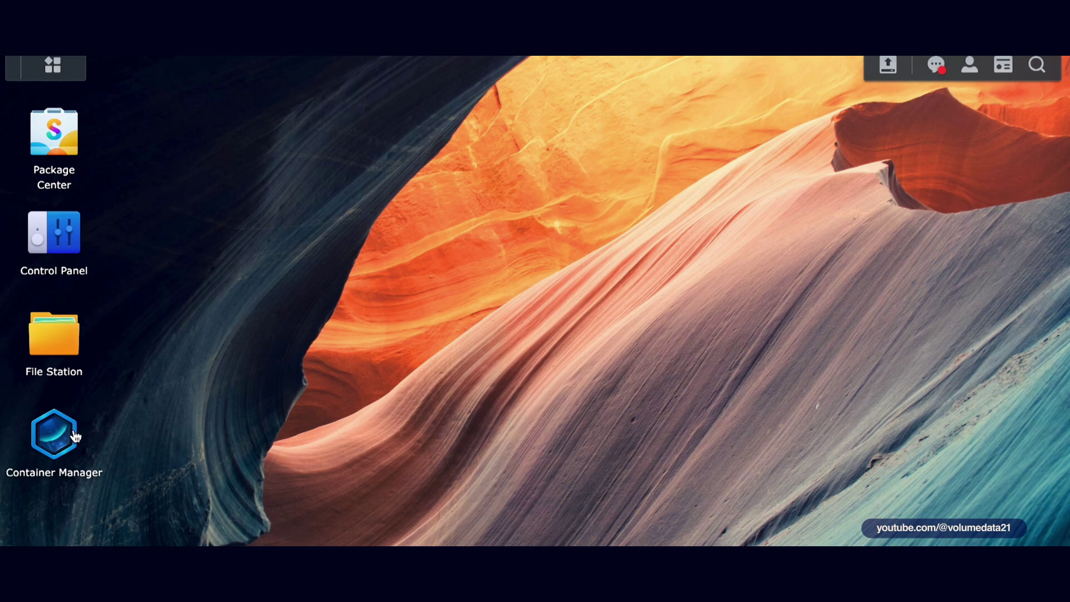
# - Verify in Package Center that Container Manager 20.10.23-1437 is installed and running, then close Package Center
pyautogui.click(70, 434)
pyautogui.moveTo(297, 87); pyautogui.dragTo(471, 71)
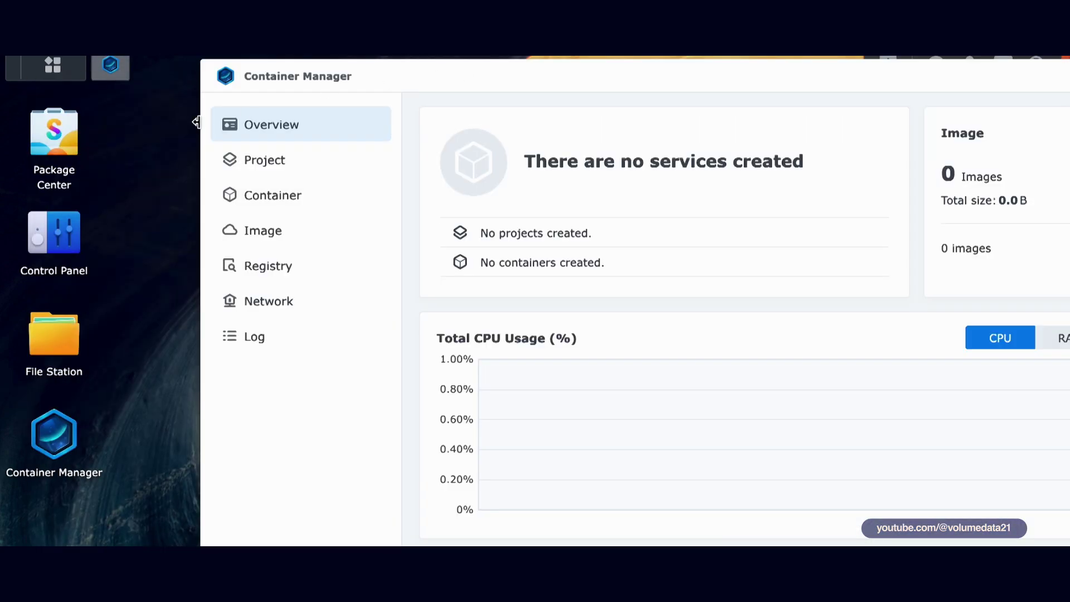
pyautogui.click(55, 136)
pyautogui.write('conatren manager')
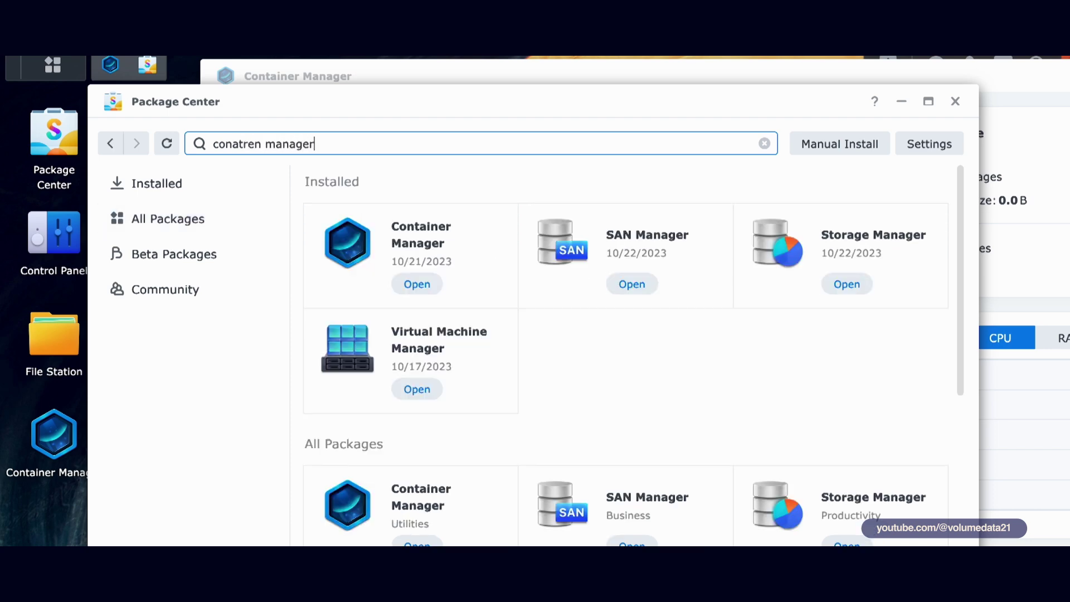
pyautogui.click(457, 227)
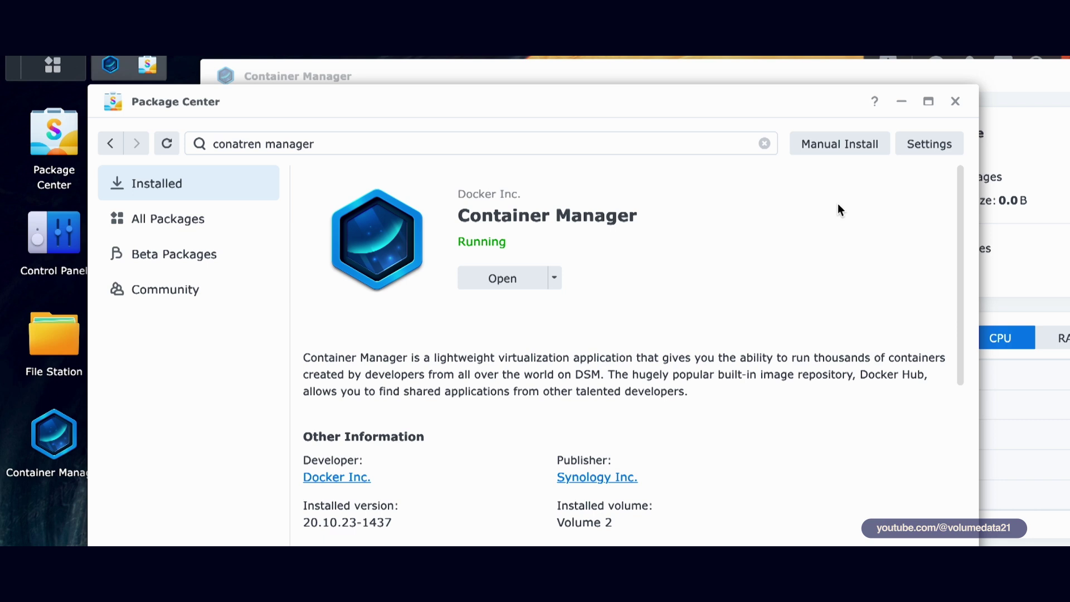
pyautogui.click(840, 143)
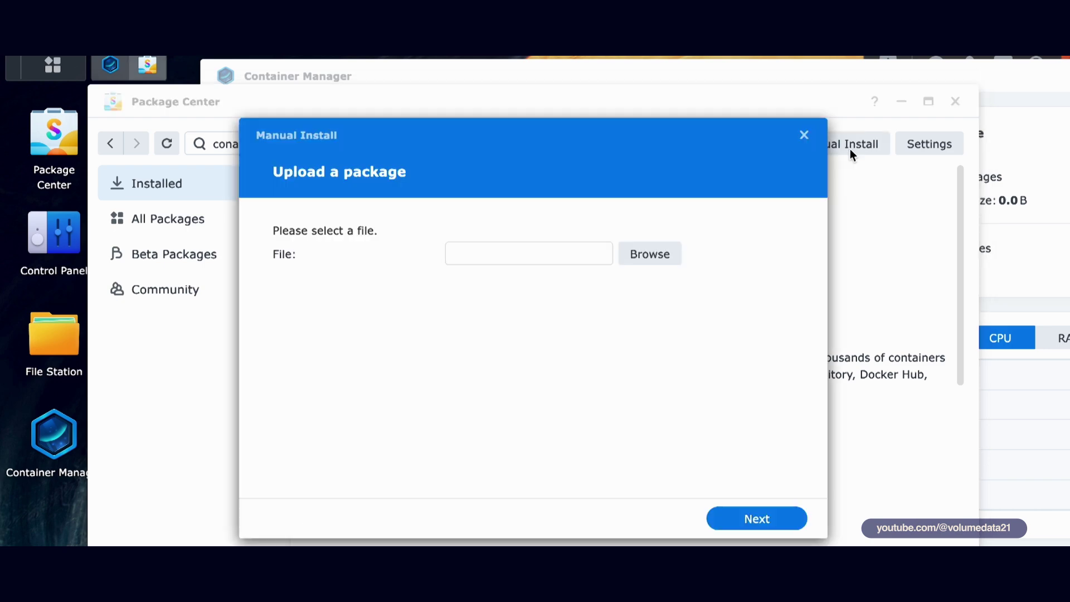
pyautogui.click(803, 134)
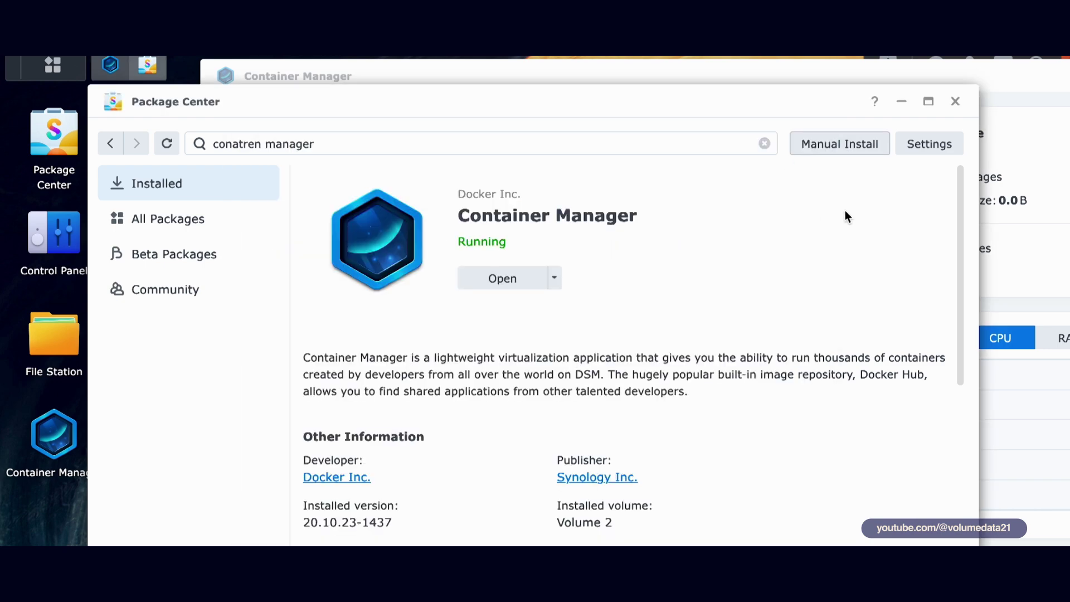
pyautogui.click(955, 102)
pyautogui.moveTo(446, 76); pyautogui.dragTo(458, 78)
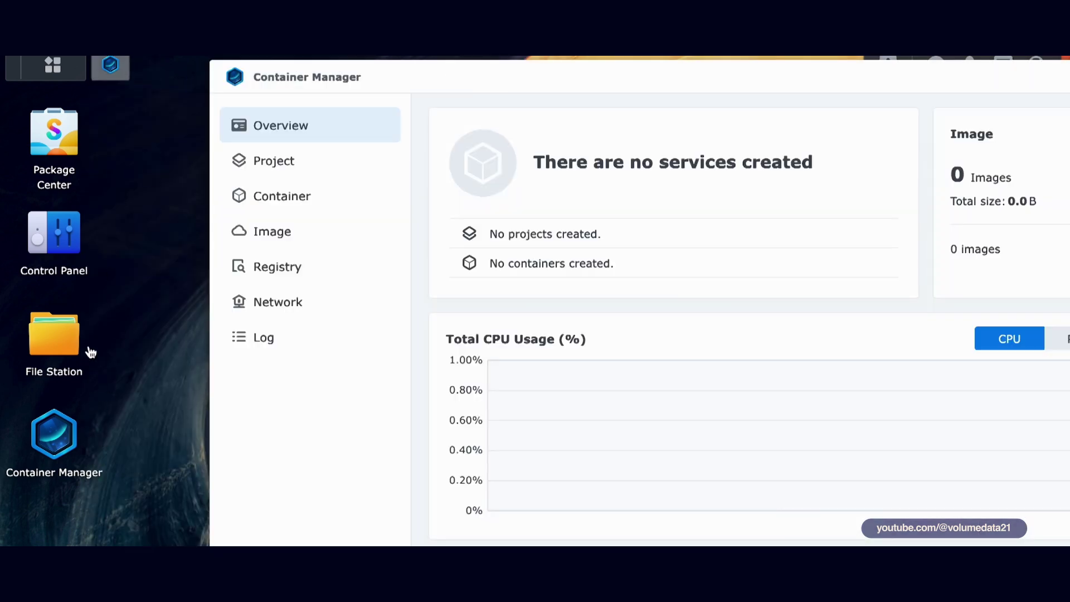
# - Look up the Text Editor package in Package Center, then close Package Center
pyautogui.click(68, 129)
pyautogui.click(546, 145)
pyautogui.write('et')
pyautogui.press('BackSpace')
pyautogui.press('BackSpace')
pyautogui.write('text')
pyautogui.click(477, 256)
pyautogui.click(957, 105)
pyautogui.moveTo(676, 76); pyautogui.dragTo(663, 76)
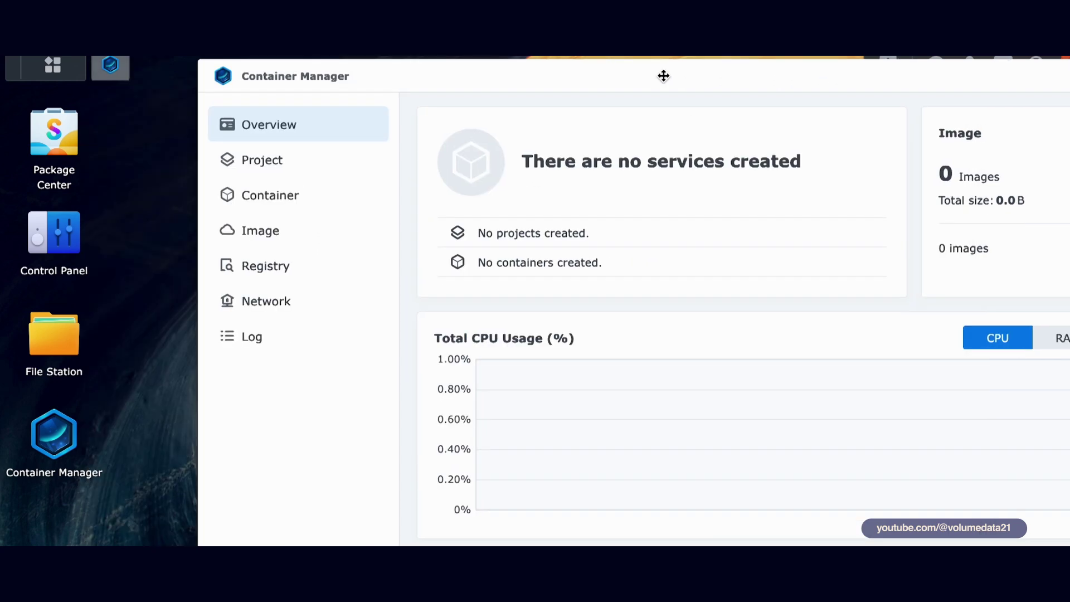
# - Search the registry for nextcloud and download linuxserver/nextcloud with tag latest
pyautogui.click(304, 266)
pyautogui.moveTo(613, 77); pyautogui.dragTo(502, 72)
pyautogui.click(947, 113)
pyautogui.write('nextcloud')
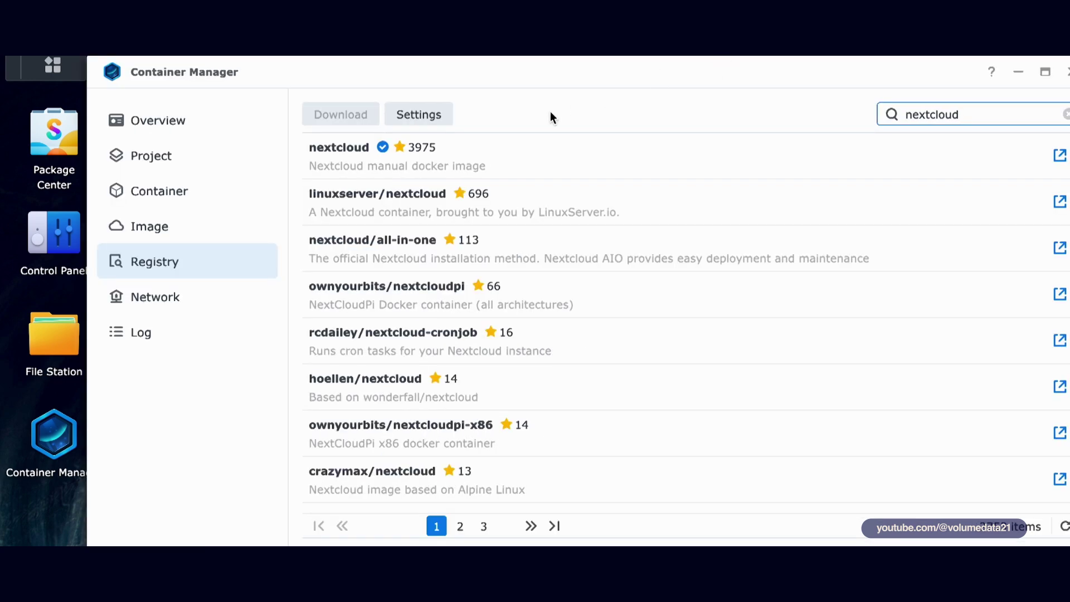
pyautogui.moveTo(382, 151)
pyautogui.click(705, 201)
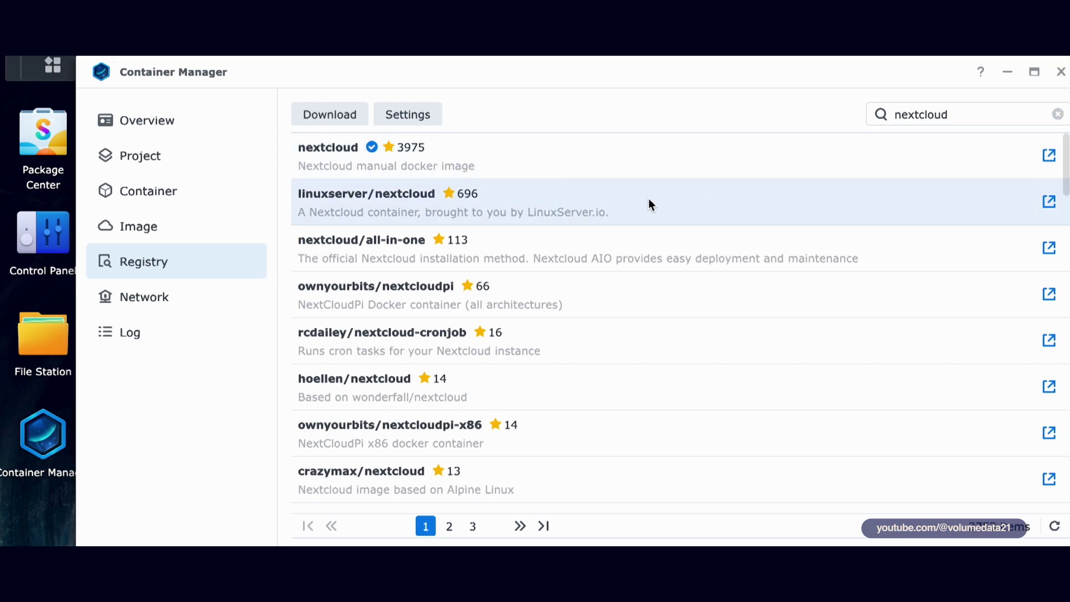
pyautogui.rightClick(647, 199)
pyautogui.click(671, 215)
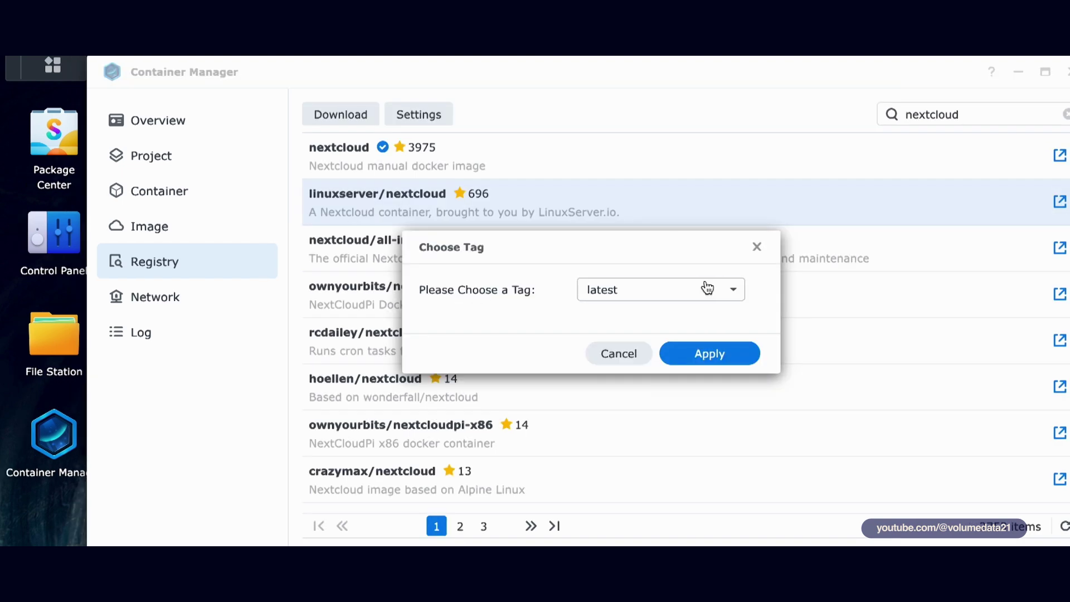
pyautogui.click(709, 356)
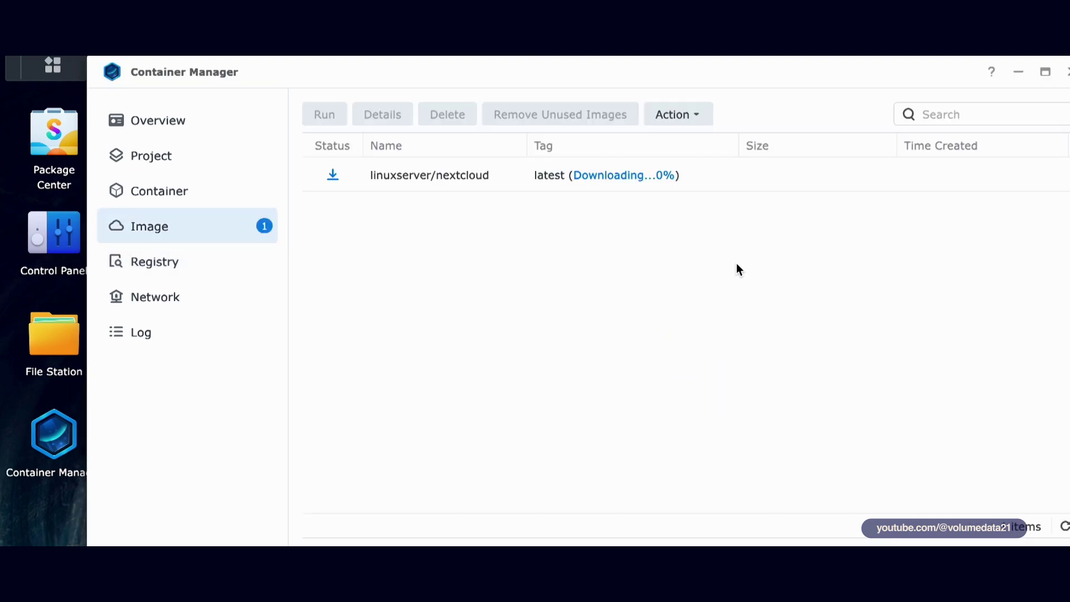
# - Search the registry for mariadb, download linuxserver/mariadb at tag latest, and go to Projects
pyautogui.click(206, 261)
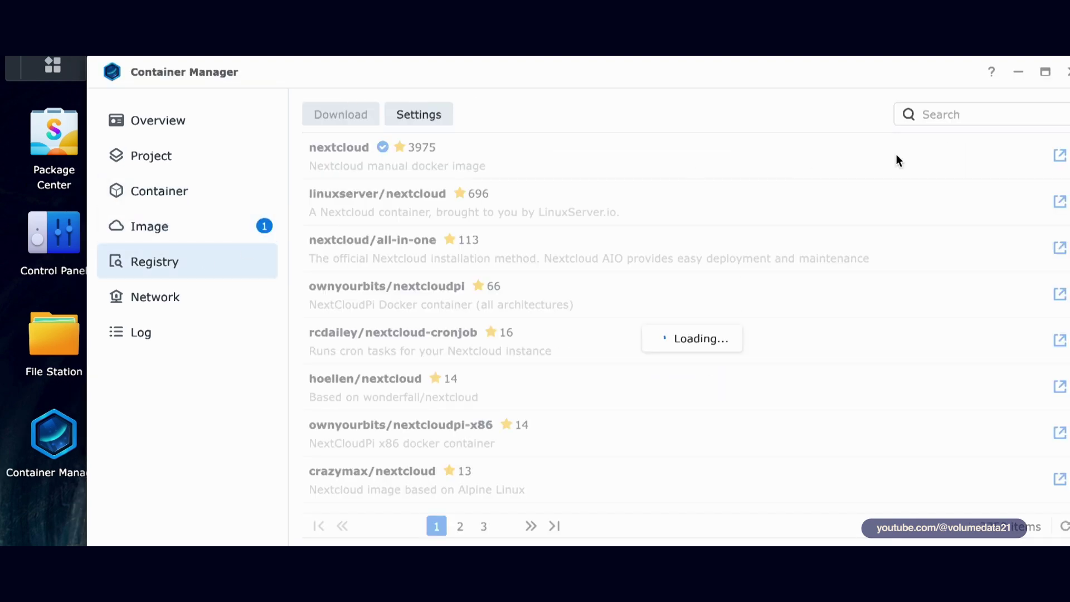
pyautogui.click(958, 114)
pyautogui.write('mariadb')
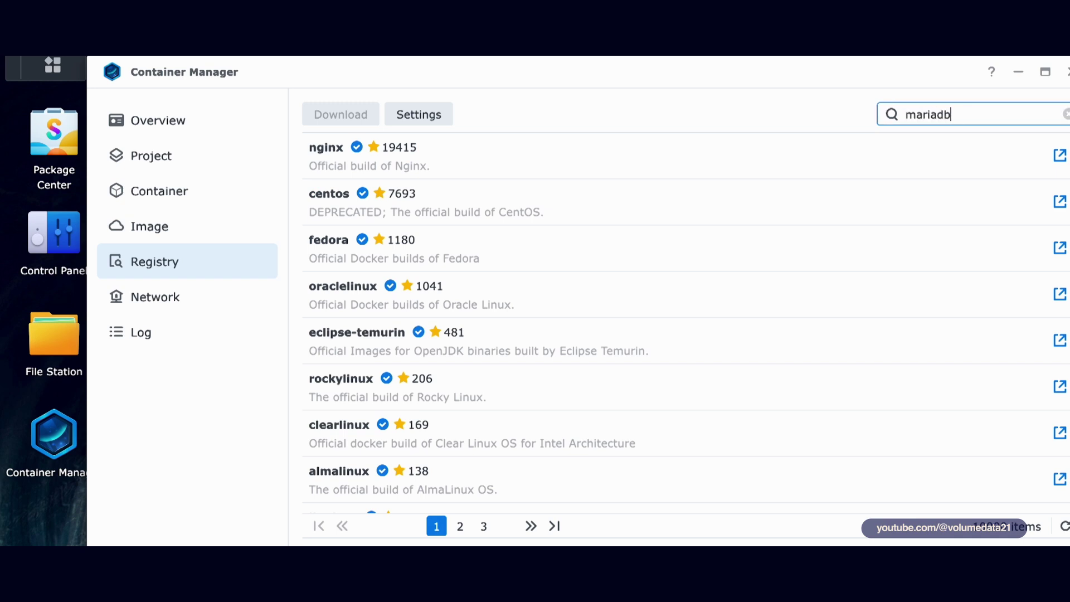
pyautogui.press('Return')
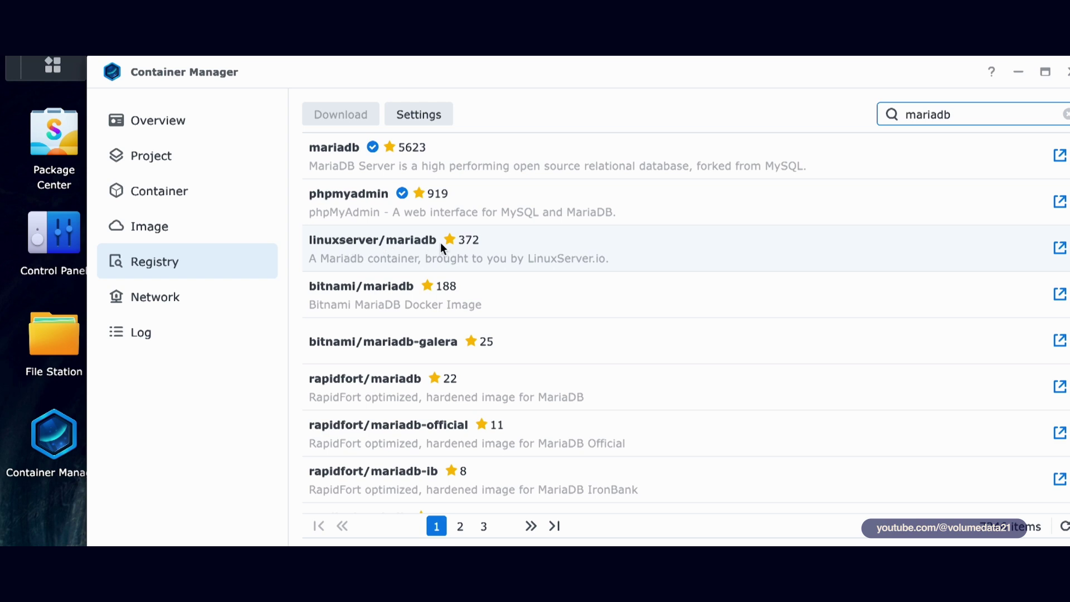
pyautogui.rightClick(597, 248)
pyautogui.click(629, 268)
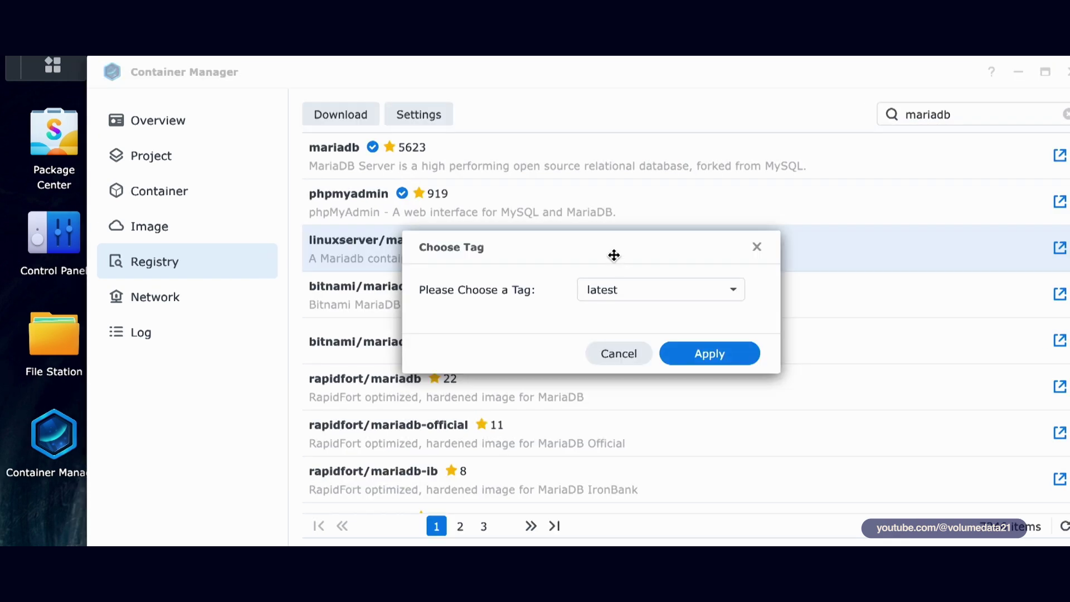
pyautogui.click(712, 353)
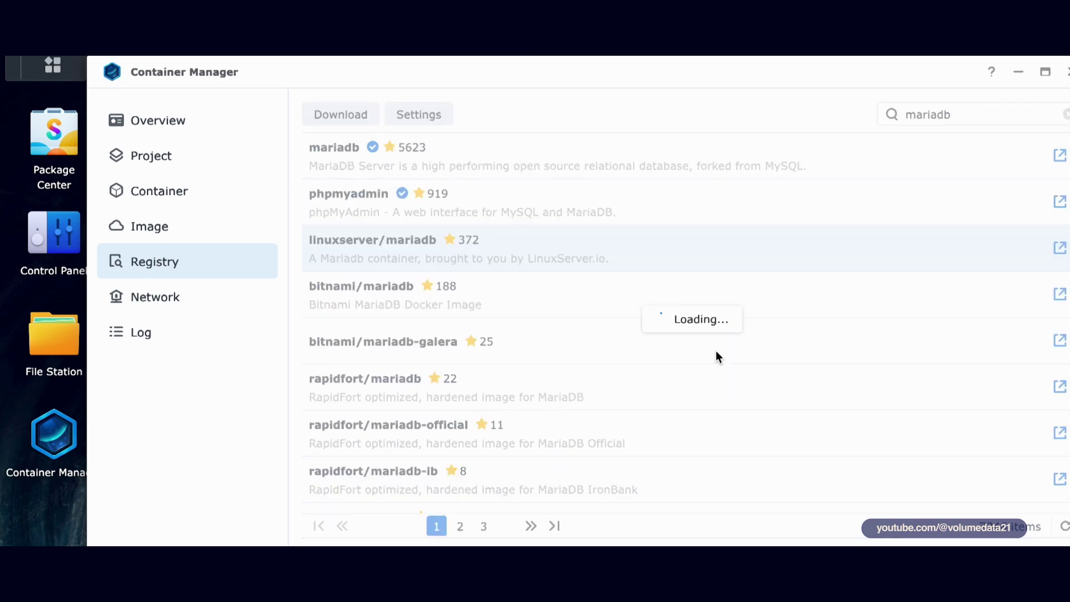
pyautogui.click(206, 159)
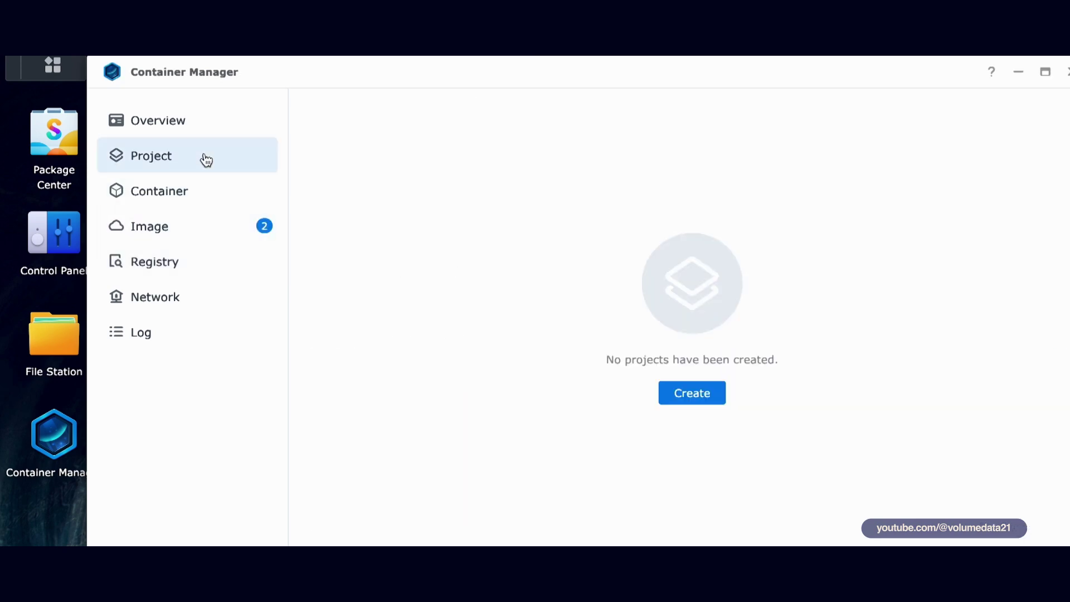
# - Create a new project and name it nextcloud
pyautogui.moveTo(240, 71); pyautogui.dragTo(343, 80)
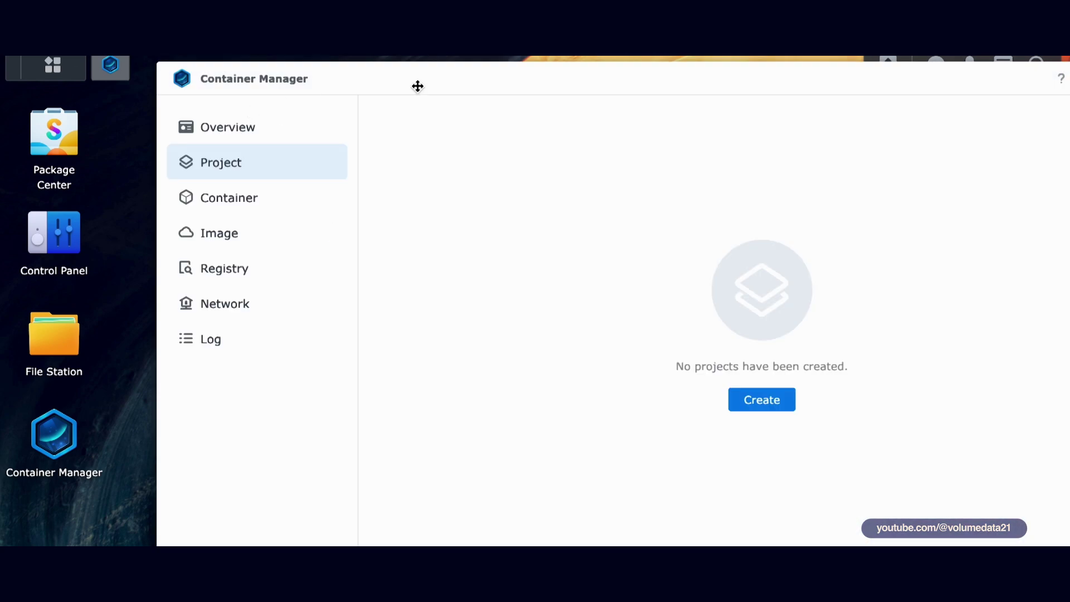
pyautogui.click(761, 398)
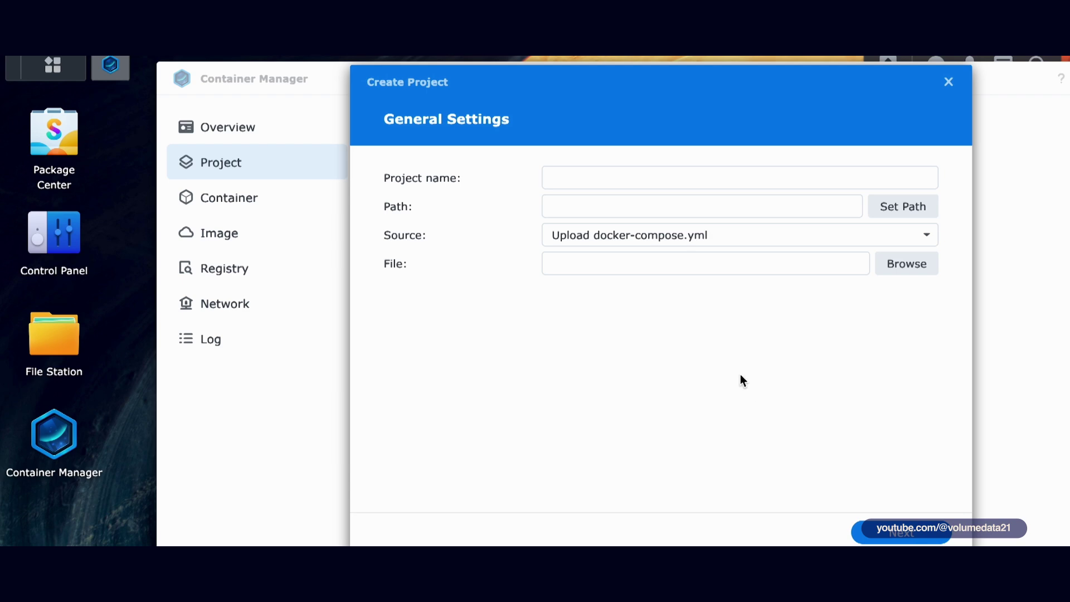
pyautogui.write('ne')
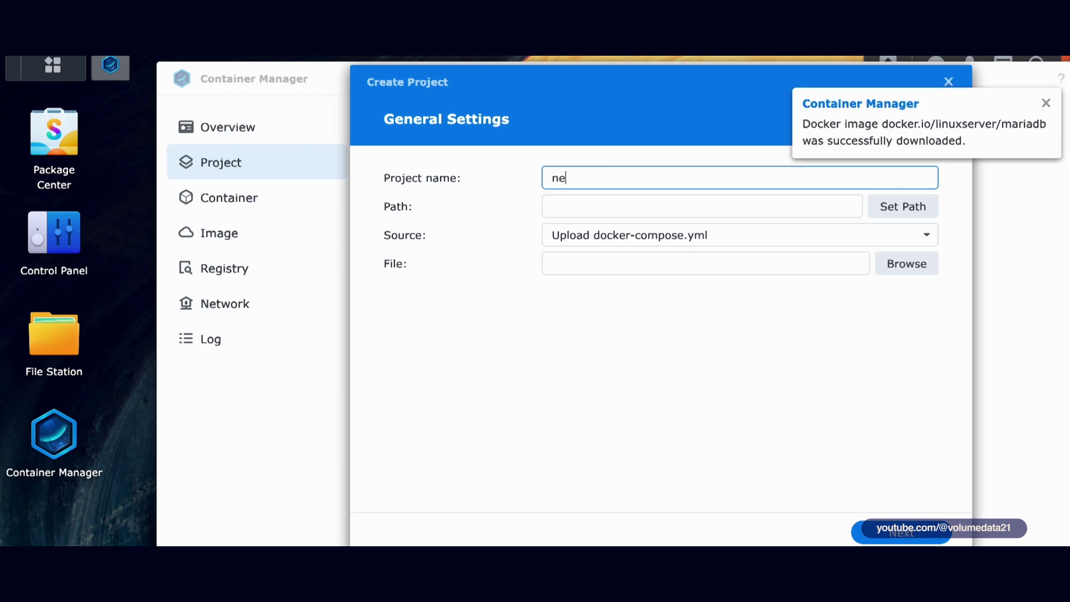
pyautogui.write('xtc')
pyautogui.press('BackSpace')
pyautogui.write('tcloud')
# - Dismiss the nextcloud and mariadb download notifications and bring up File Station
pyautogui.click(1046, 179)
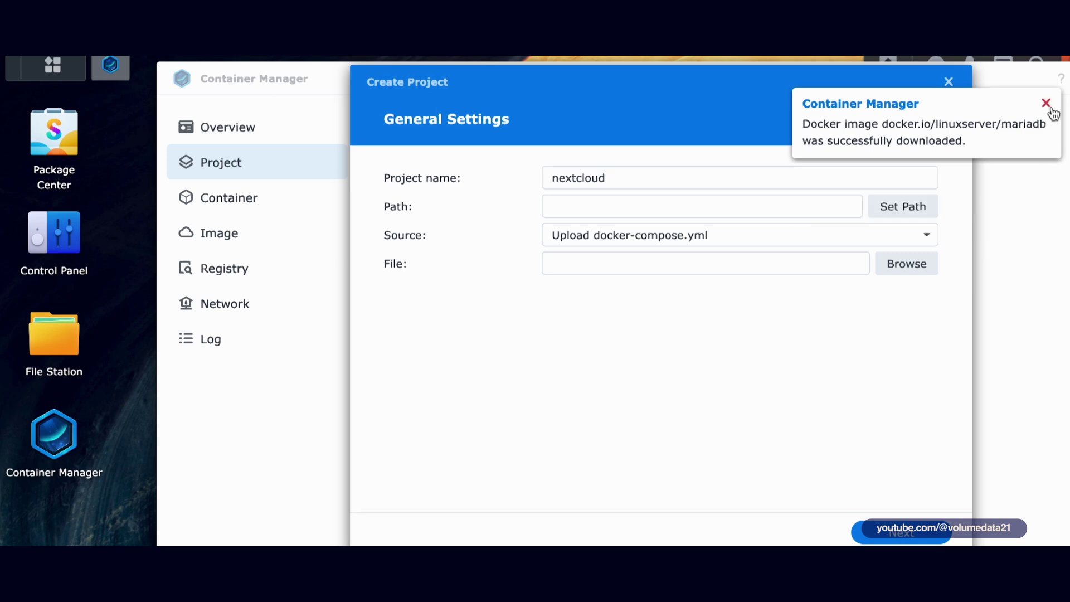
pyautogui.click(1046, 103)
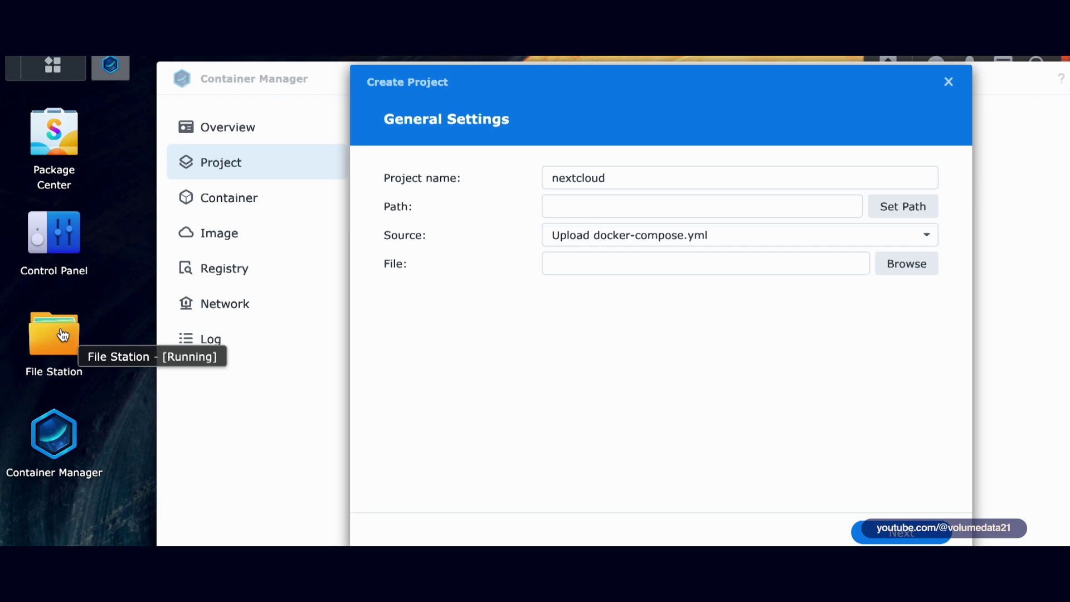
pyautogui.click(63, 335)
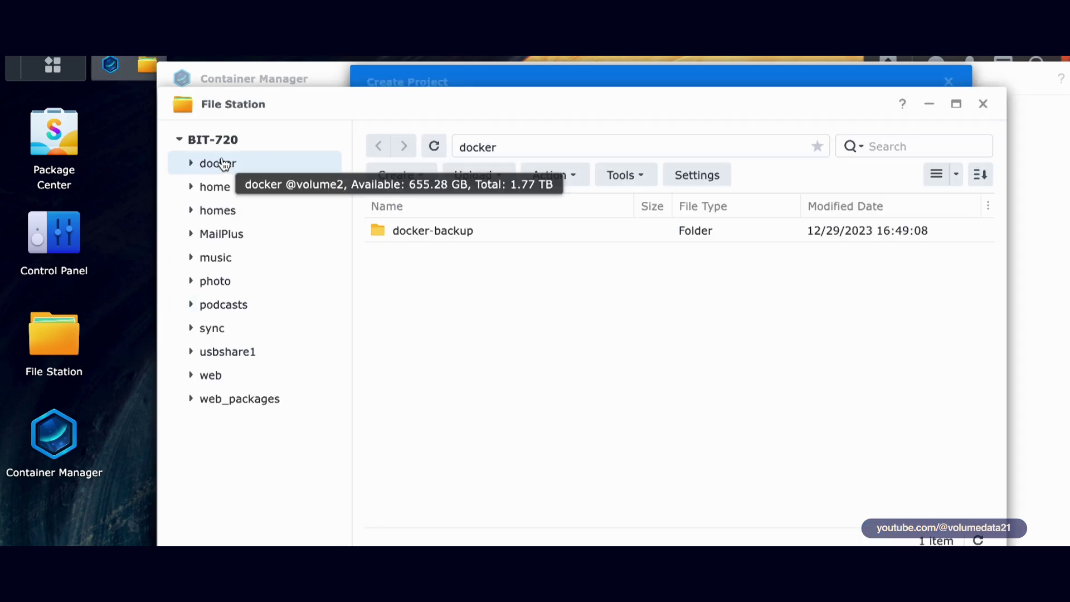
# - Create a nextcloud folder inside the docker shared folder
pyautogui.rightClick(484, 304)
pyautogui.click(530, 295)
pyautogui.write('nextcloud')
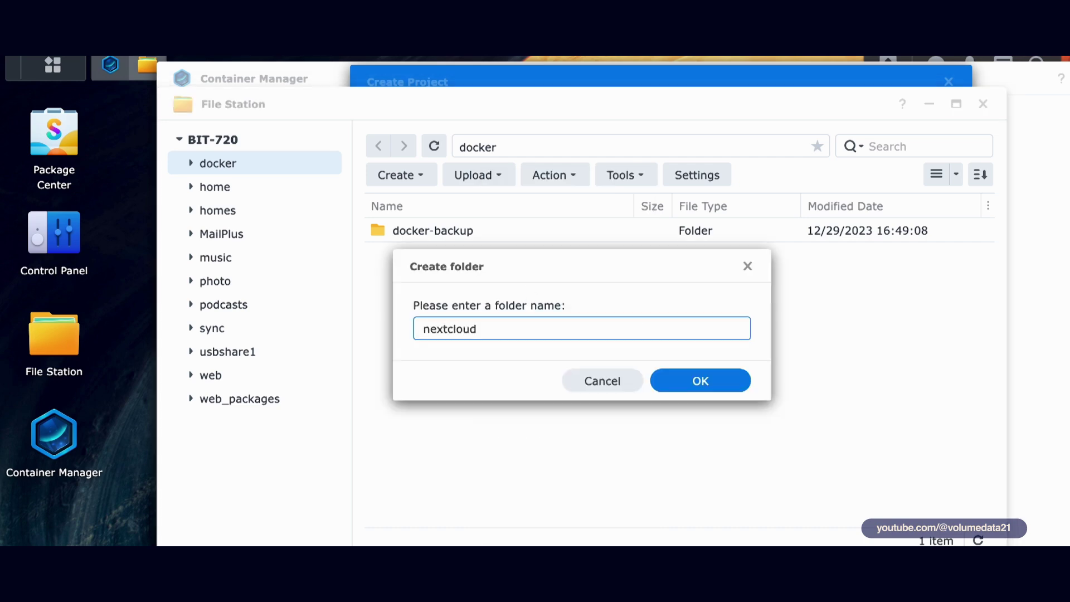
pyautogui.press('Return')
pyautogui.moveTo(757, 105); pyautogui.dragTo(616, 105)
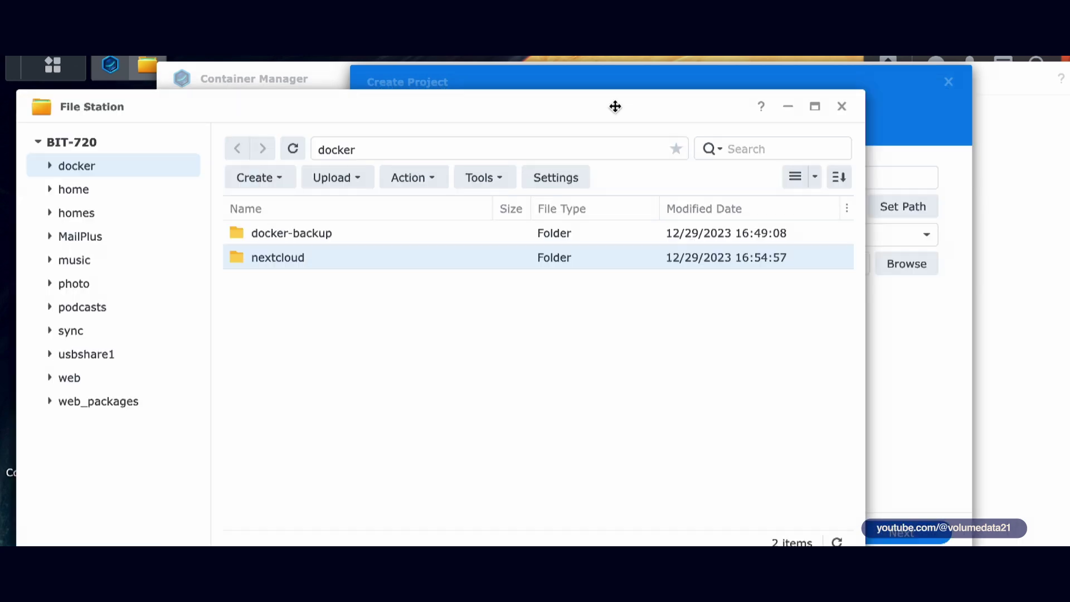
# - Set the project path to /docker/nextcloud and choose Create docker-compose.yml as the source
pyautogui.click(616, 76)
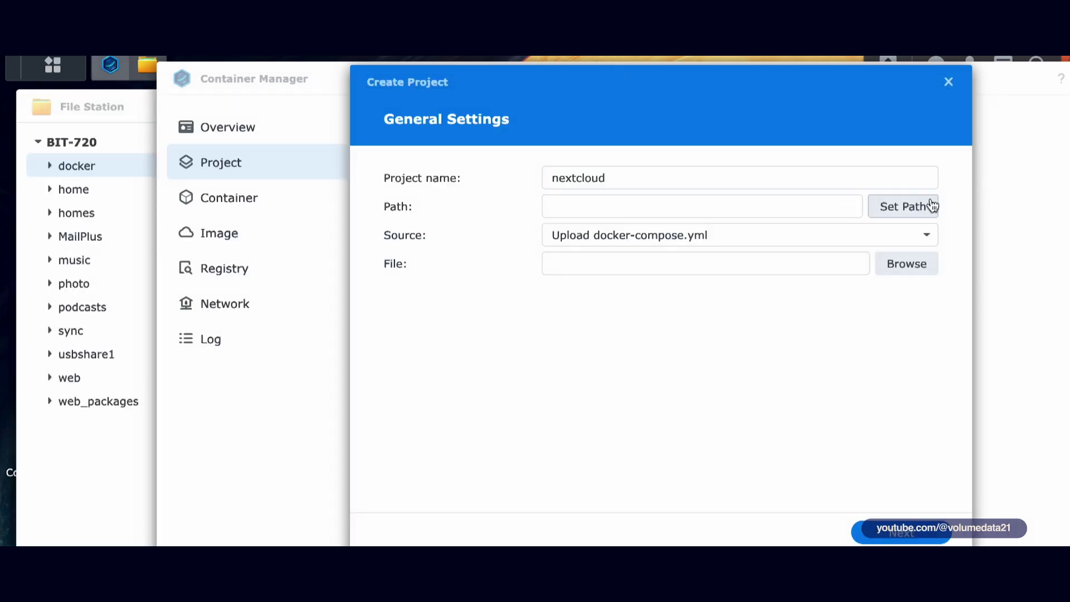
pyautogui.click(929, 206)
pyautogui.click(510, 184)
pyautogui.click(555, 231)
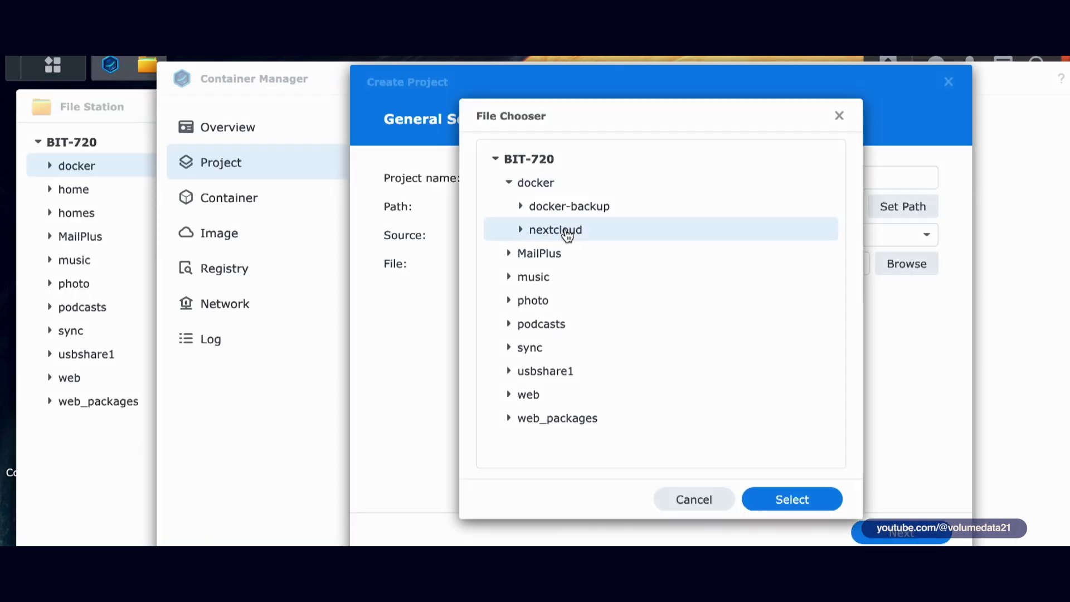
pyautogui.click(792, 500)
pyautogui.click(784, 240)
pyautogui.click(662, 288)
pyautogui.click(662, 288)
# - Paste the linuxserver nextcloud docker-compose YAML into the project editor and review the PGID=1000 line
pyautogui.write('--- version: "2.1" services:   nextcloud:     image: lscr.io/linuxserver/nextcloud:latest     container_name: nextcloud     environment:       - PUID=1000       - PGID=1000       - TZ=Etc/UTC     volumes:       - /path/to/appdata:/config       - /path/to/data:/data     ports:       - 443:443     restart: unless-stopped')
pyautogui.scroll(3, 661, 384)
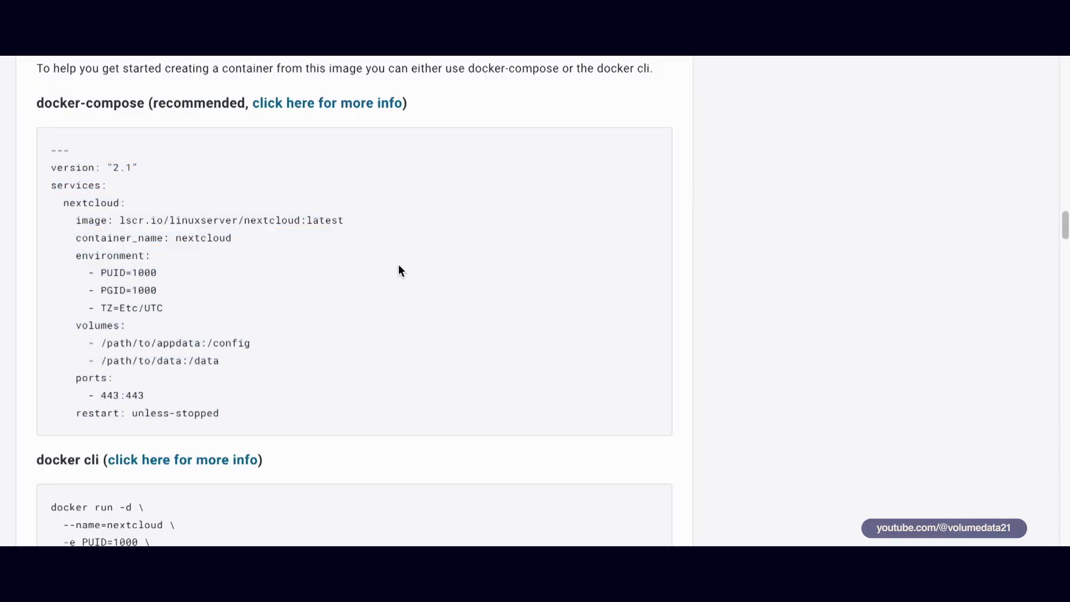
pyautogui.scroll(-1, 400, 271)
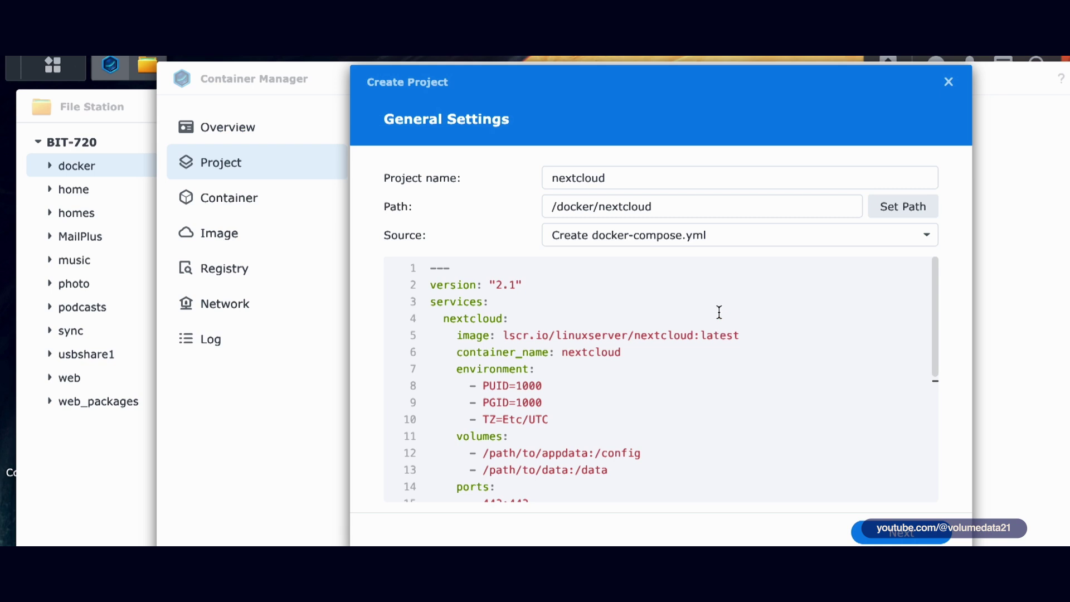
pyautogui.scroll(-1, 827, 314)
pyautogui.click(490, 366)
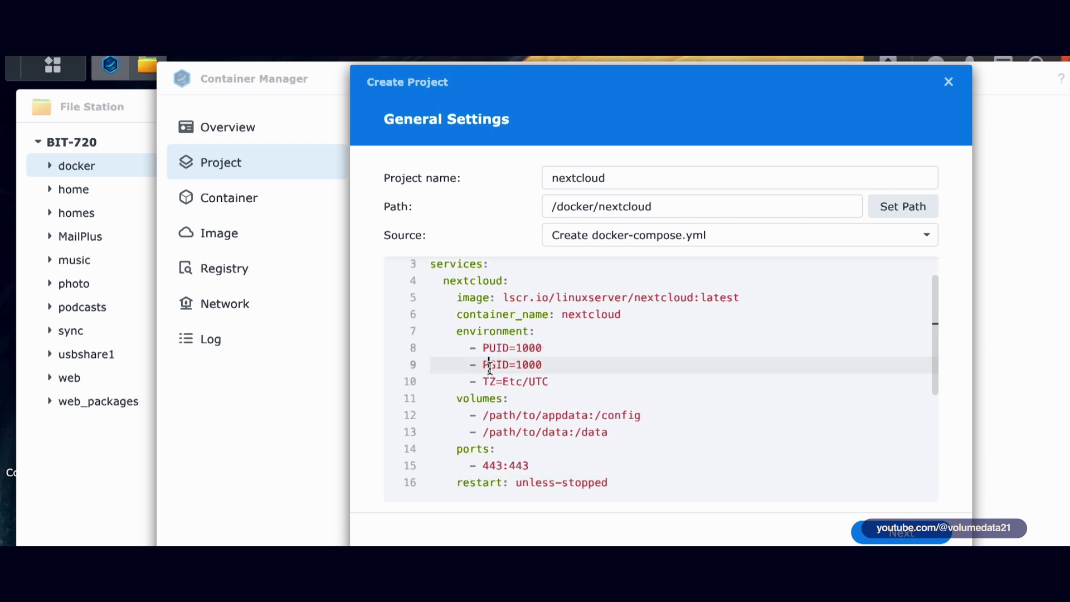
pyautogui.click(583, 361)
pyautogui.click(87, 96)
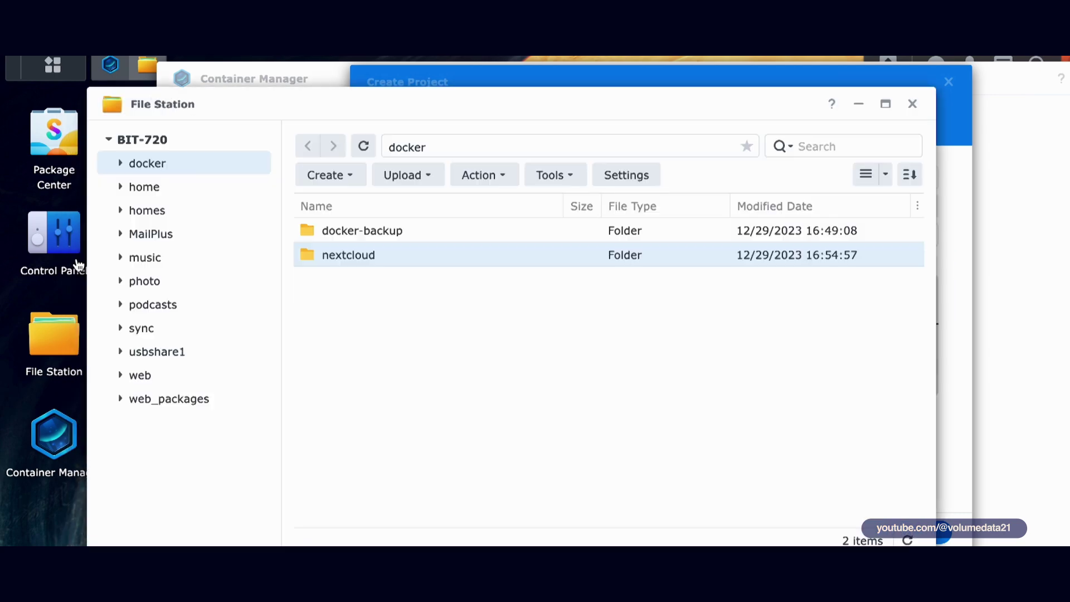
# - Delete the existing 'get id' task in Control Panel's Task Scheduler
pyautogui.click(78, 258)
pyautogui.scroll(-1, 251, 335)
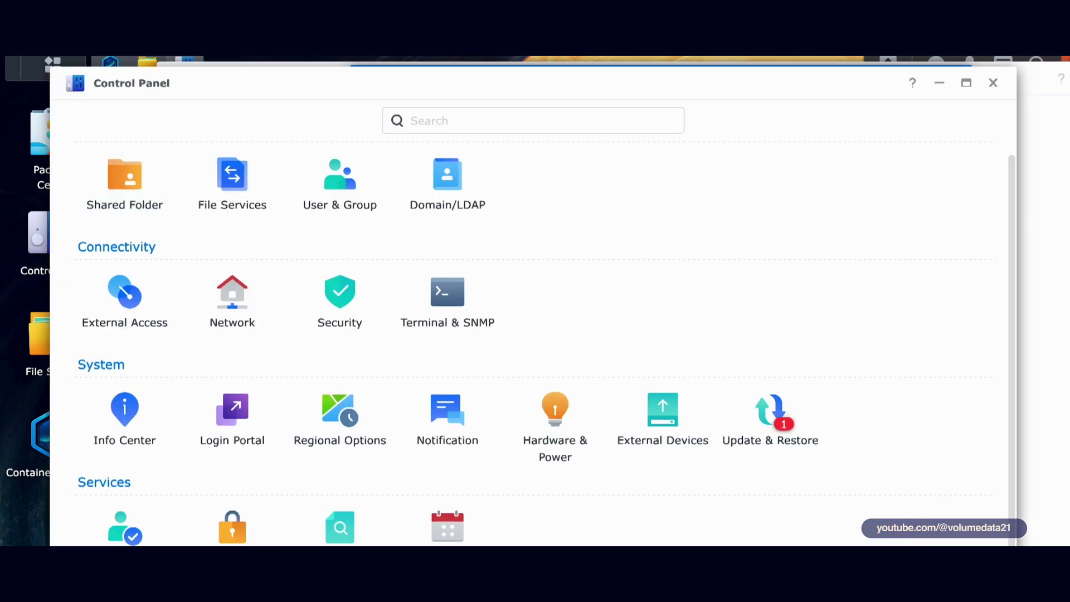
pyautogui.click(455, 515)
pyautogui.rightClick(403, 186)
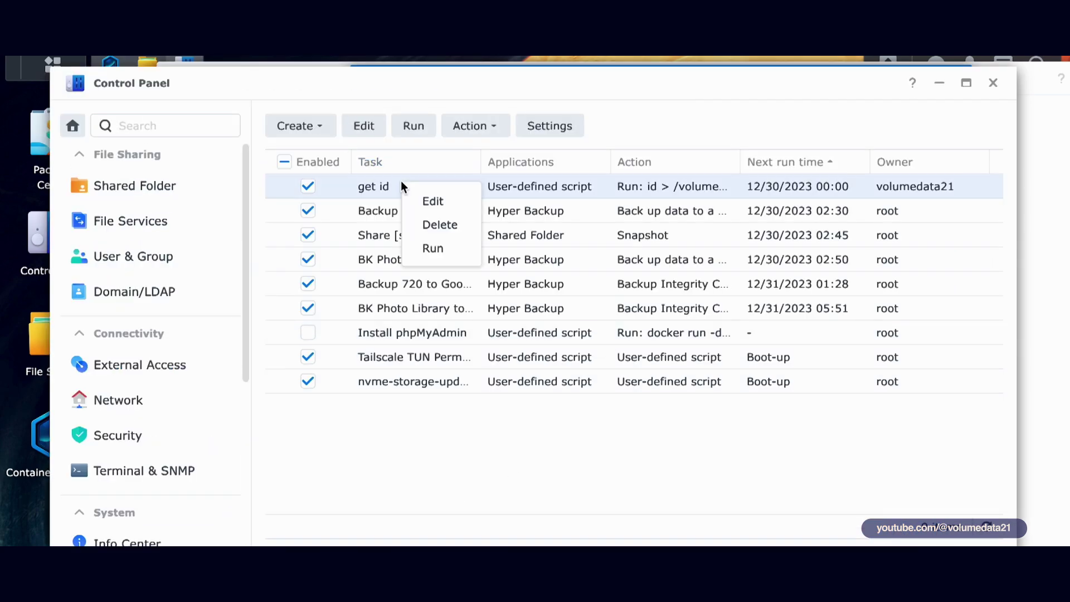
pyautogui.click(448, 225)
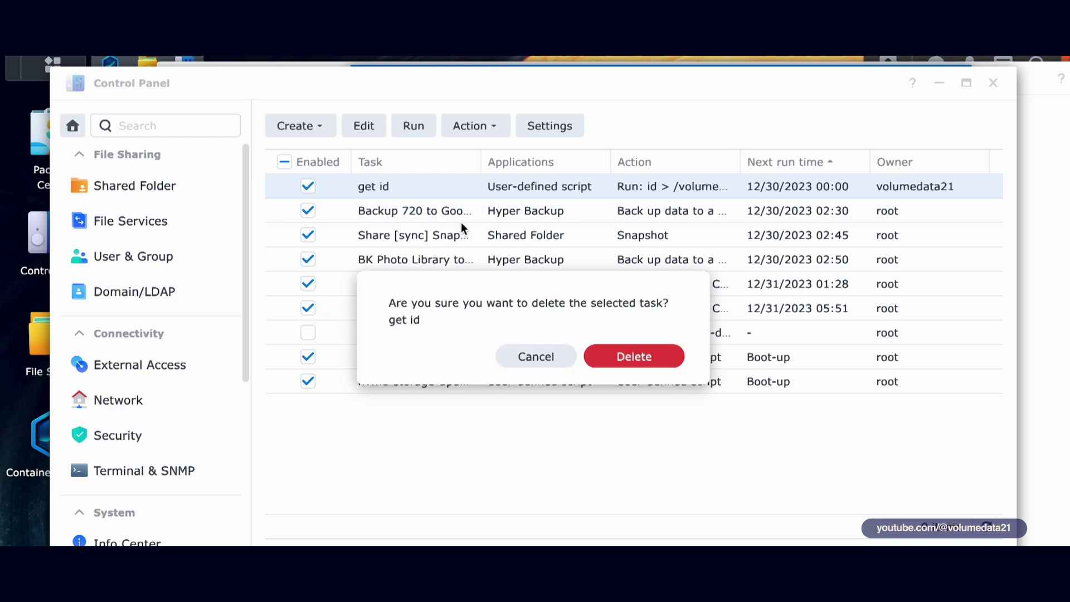
pyautogui.click(668, 363)
# - Create a user-defined script task named Get ID with the command id
pyautogui.click(301, 125)
pyautogui.moveTo(324, 159)
pyautogui.click(435, 166)
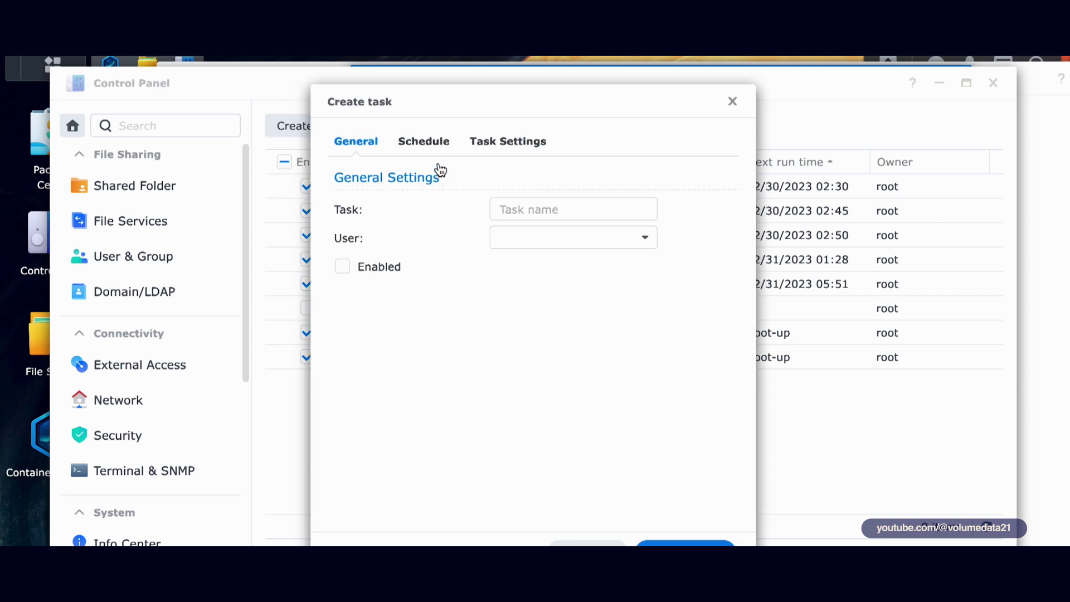
pyautogui.moveTo(580, 205); pyautogui.dragTo(411, 197)
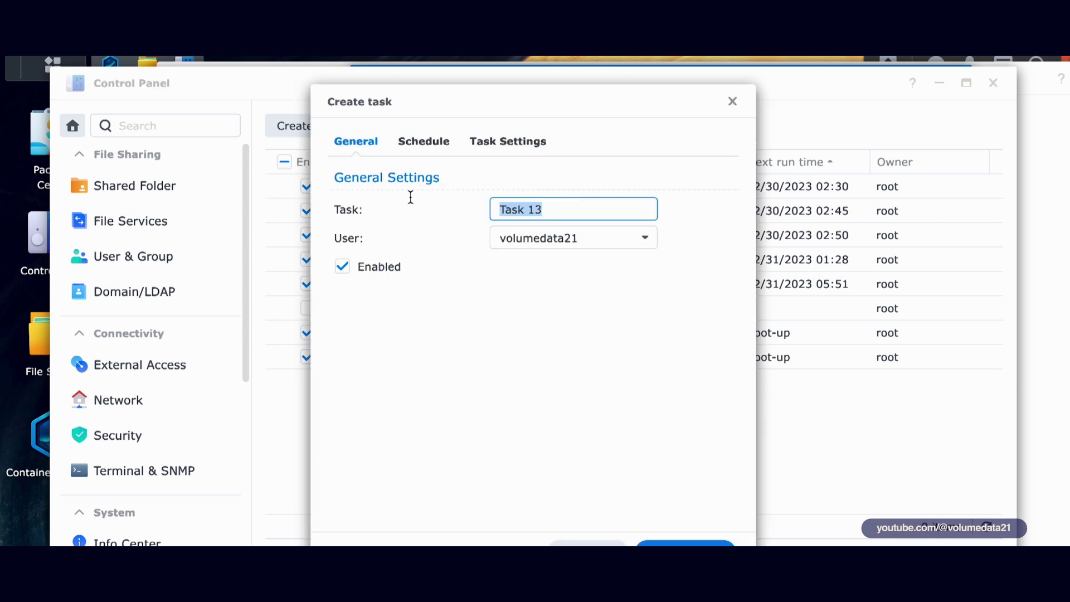
pyautogui.write('Get ID')
pyautogui.click(506, 143)
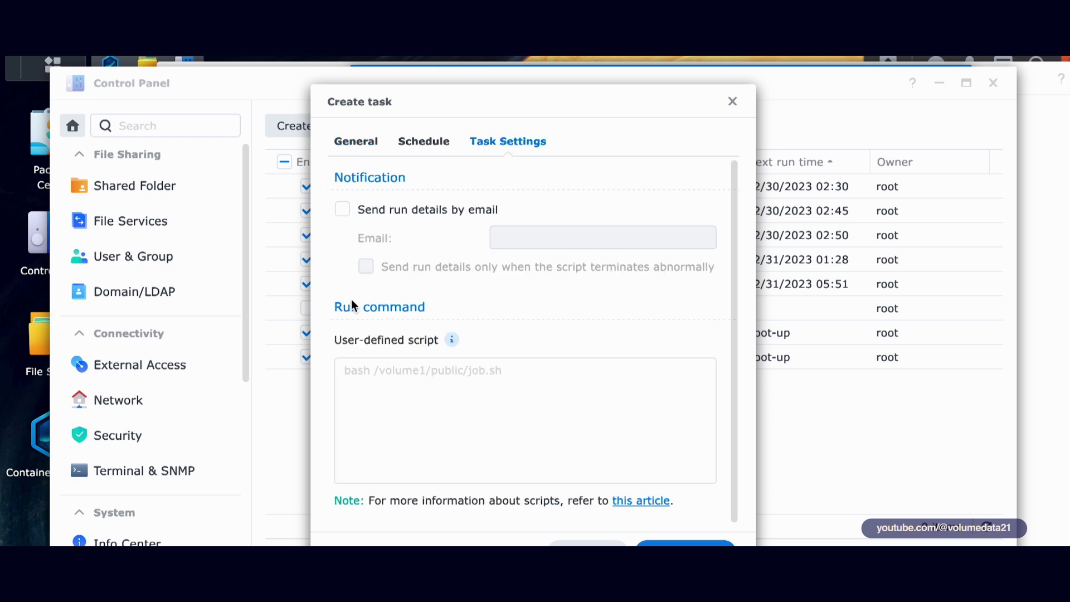
pyautogui.click(499, 391)
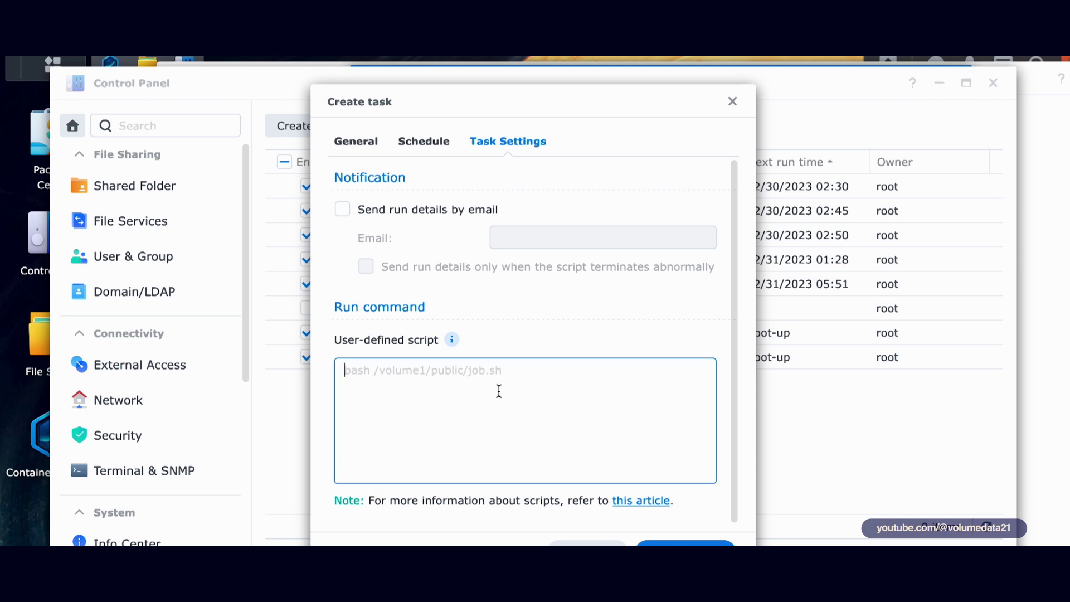
pyautogui.write('id')
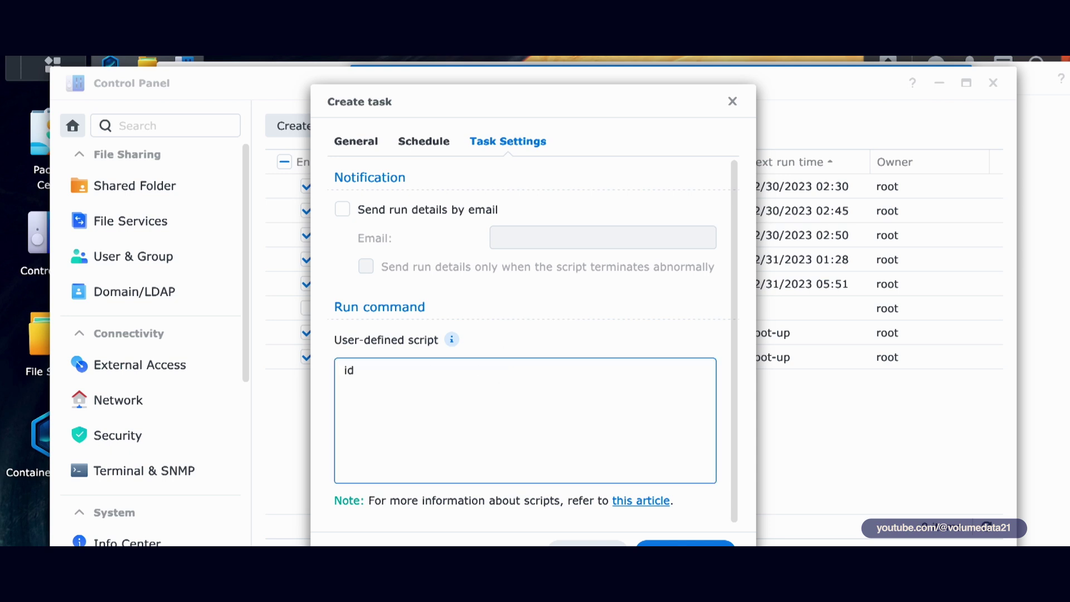
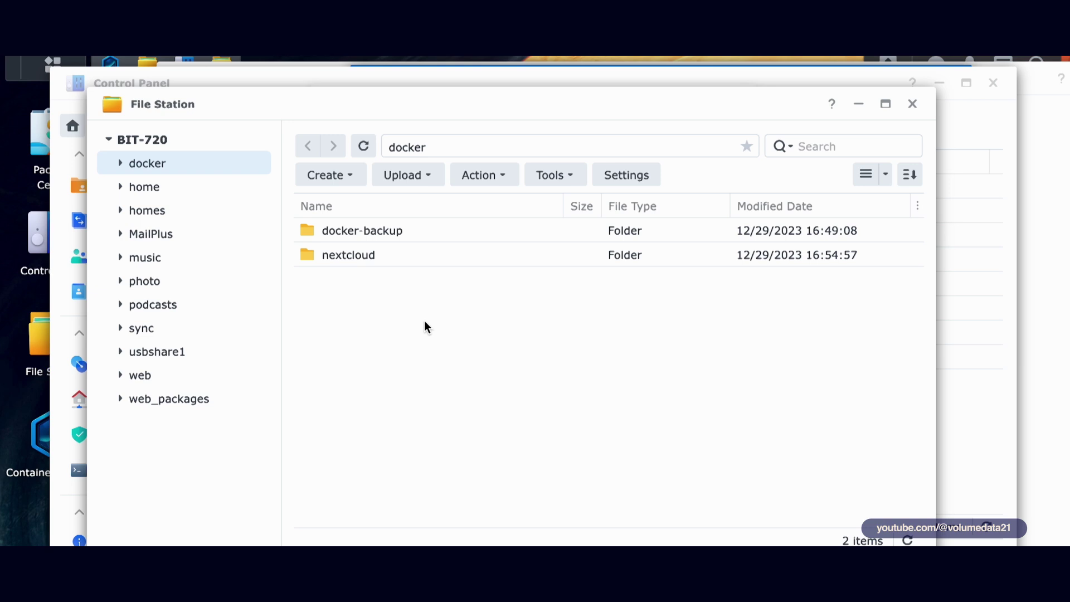
# - Bring up the context menu for the docker shared folder in the left tree
pyautogui.rightClick(156, 166)
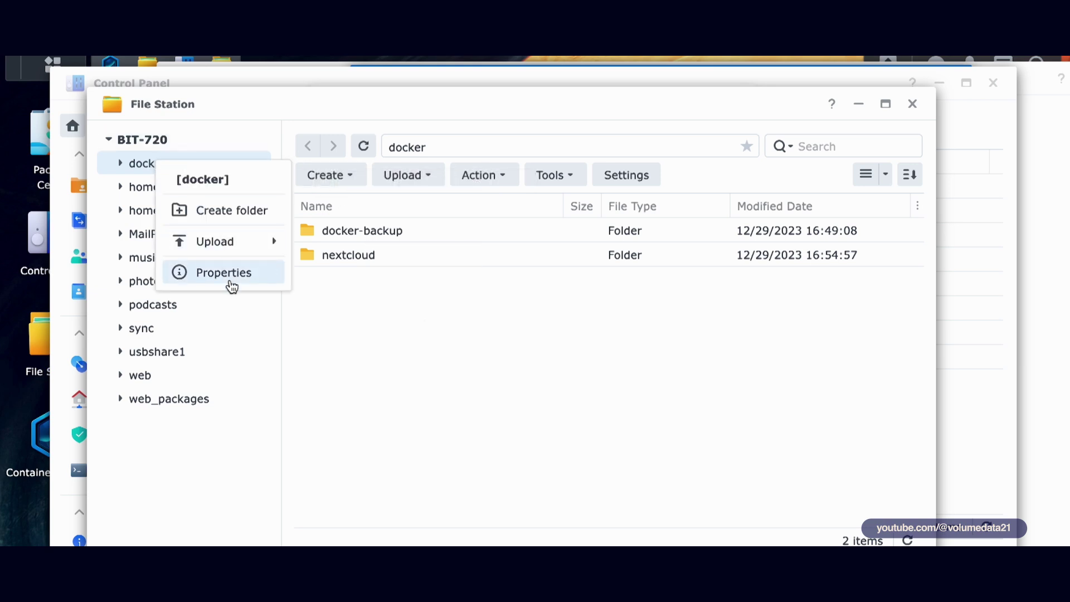
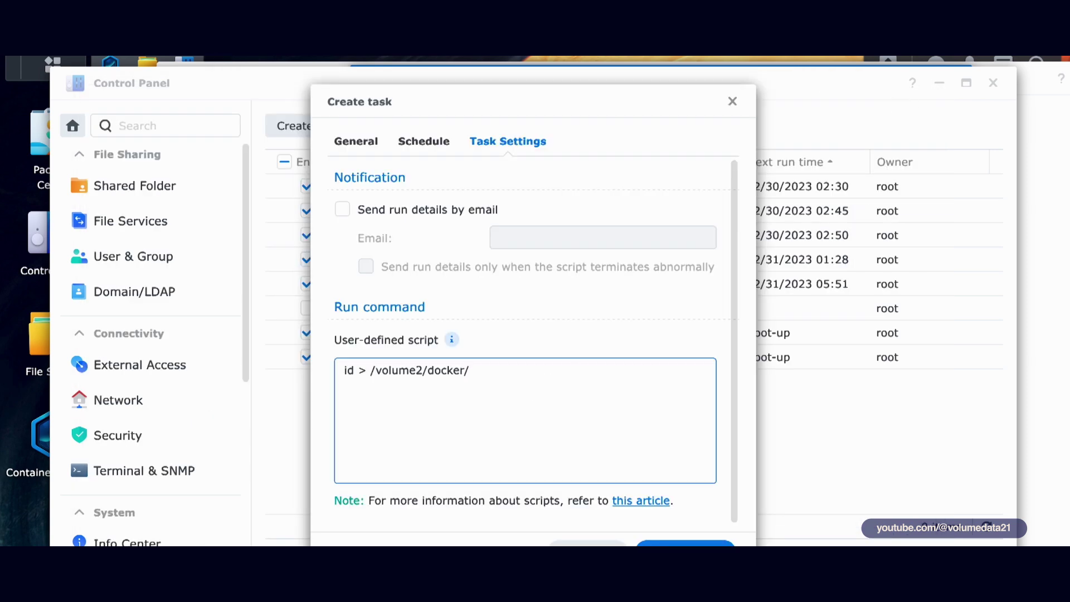
# - Complete the Get ID script as id > /volume2/docker/id.txt
pyautogui.write('d.txt')
pyautogui.moveTo(344, 371); pyautogui.dragTo(351, 369)
pyautogui.click(354, 370)
pyautogui.moveTo(371, 370); pyautogui.dragTo(535, 377)
pyautogui.moveTo(595, 105); pyautogui.dragTo(593, 75)
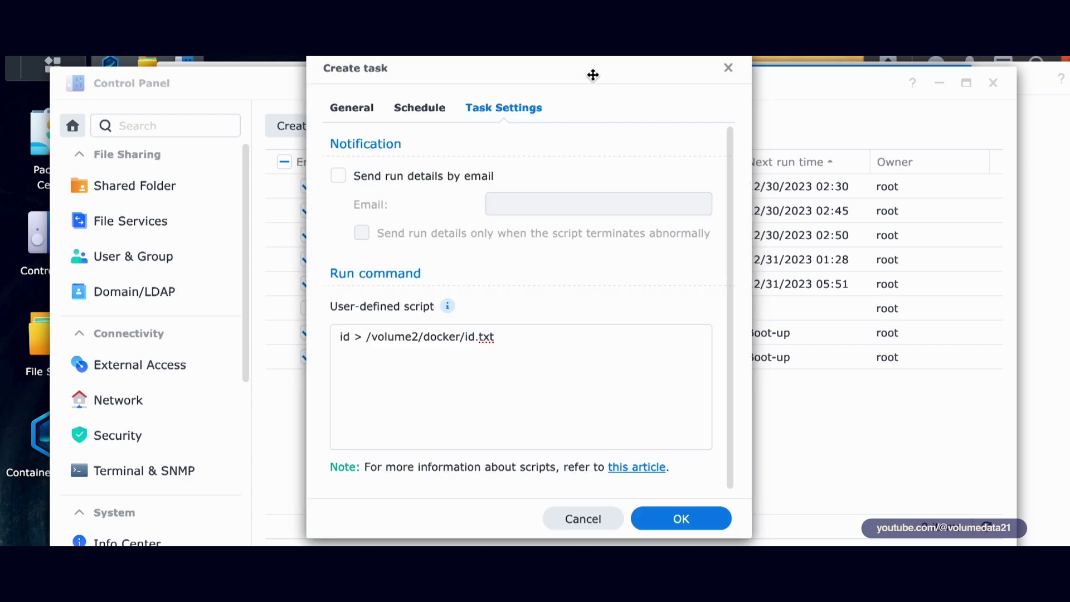
# - Save the Get ID task and run it once, confirming the prompt
pyautogui.click(687, 523)
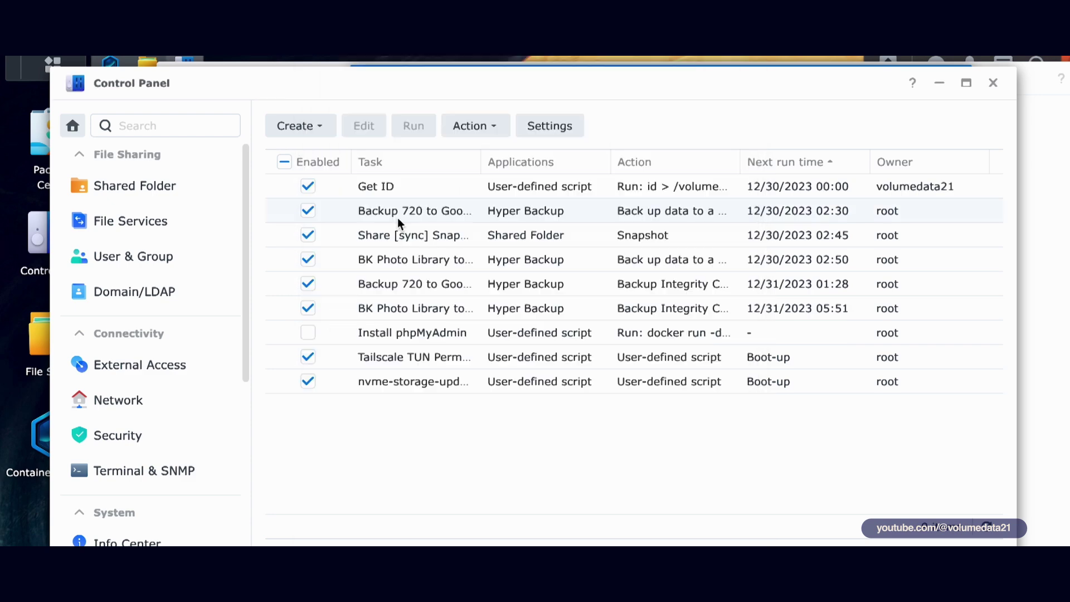
pyautogui.rightClick(418, 192)
pyautogui.click(455, 260)
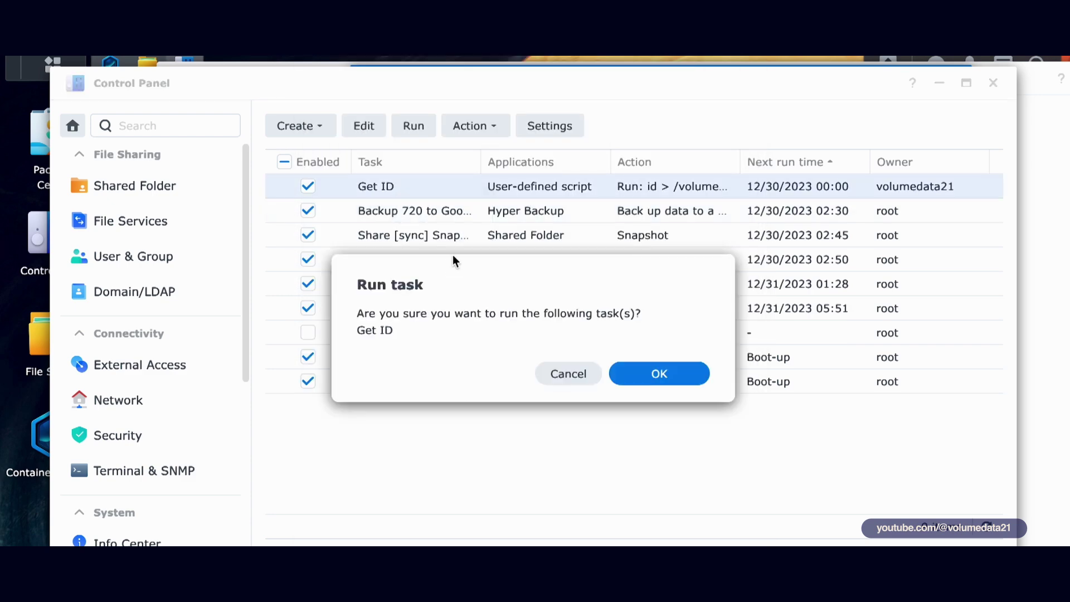
pyautogui.click(654, 375)
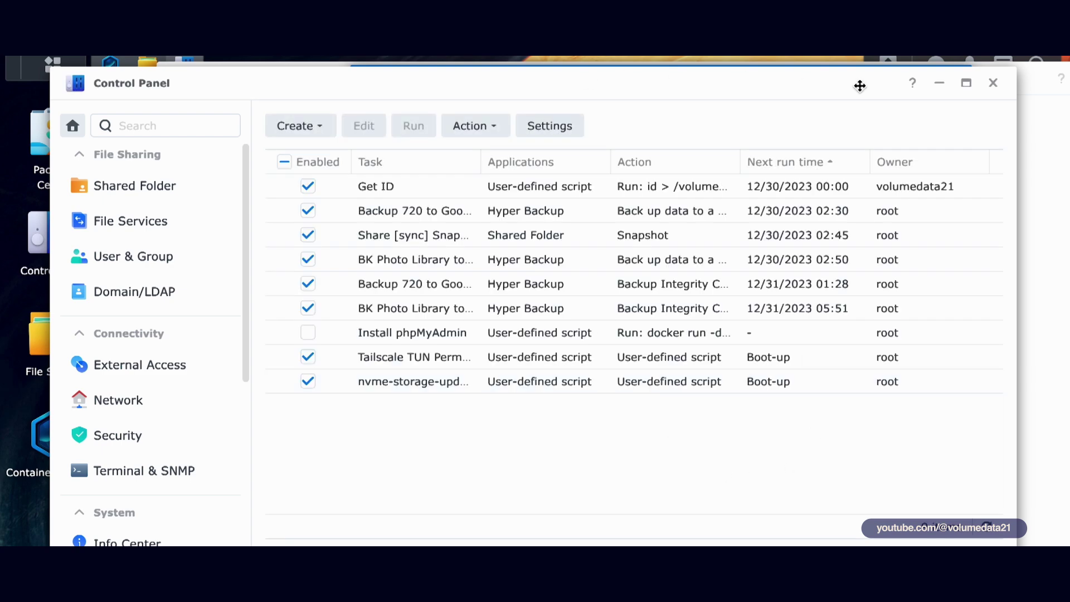
# - Close Control Panel, refresh the docker folder and open the new id.txt
pyautogui.click(994, 83)
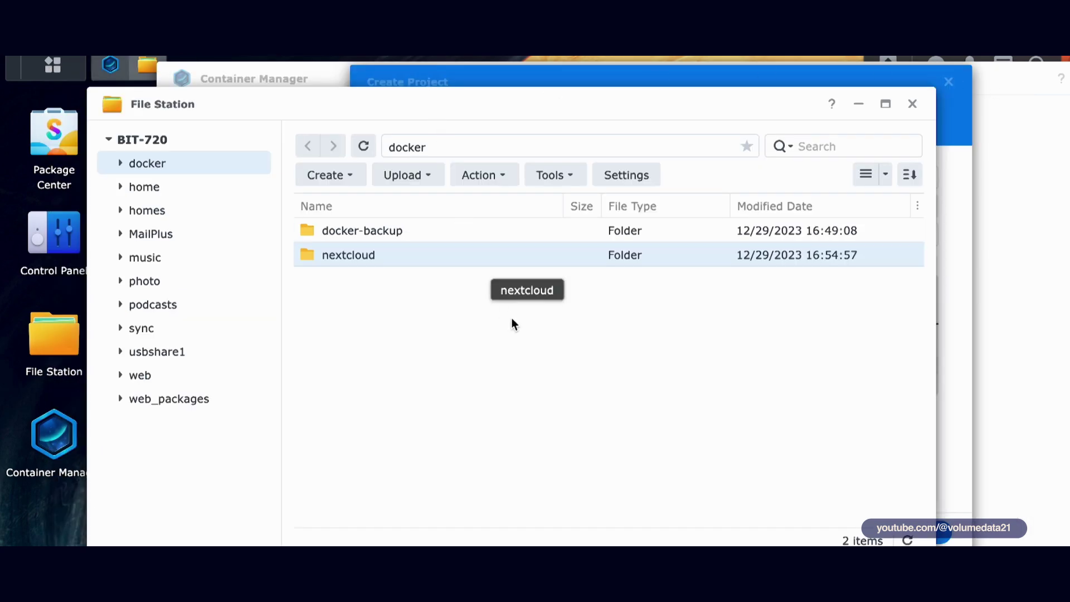
pyautogui.click(202, 188)
pyautogui.click(202, 172)
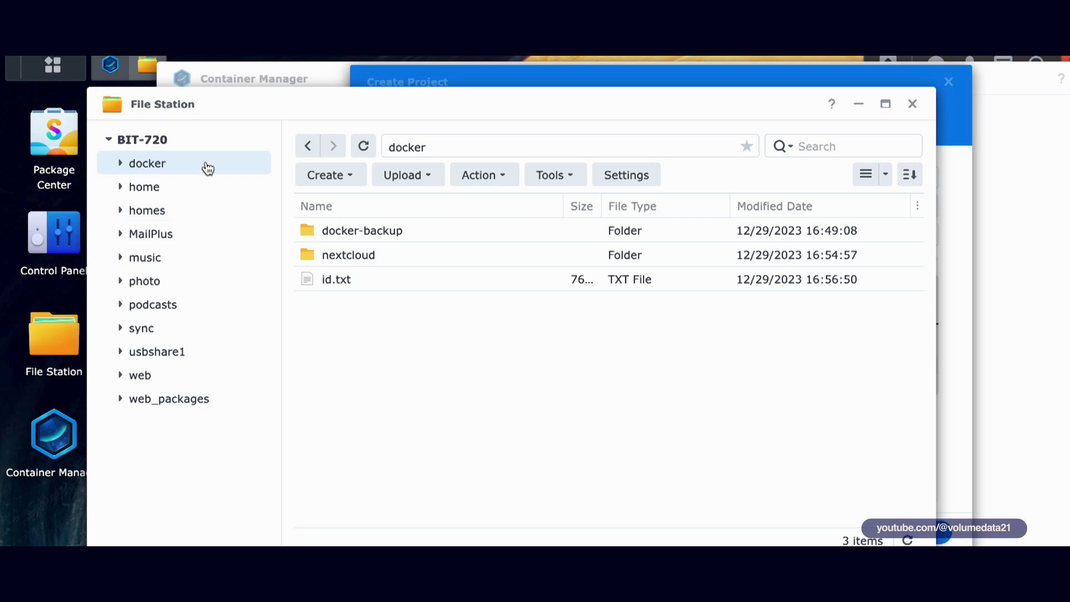
pyautogui.doubleClick(344, 286)
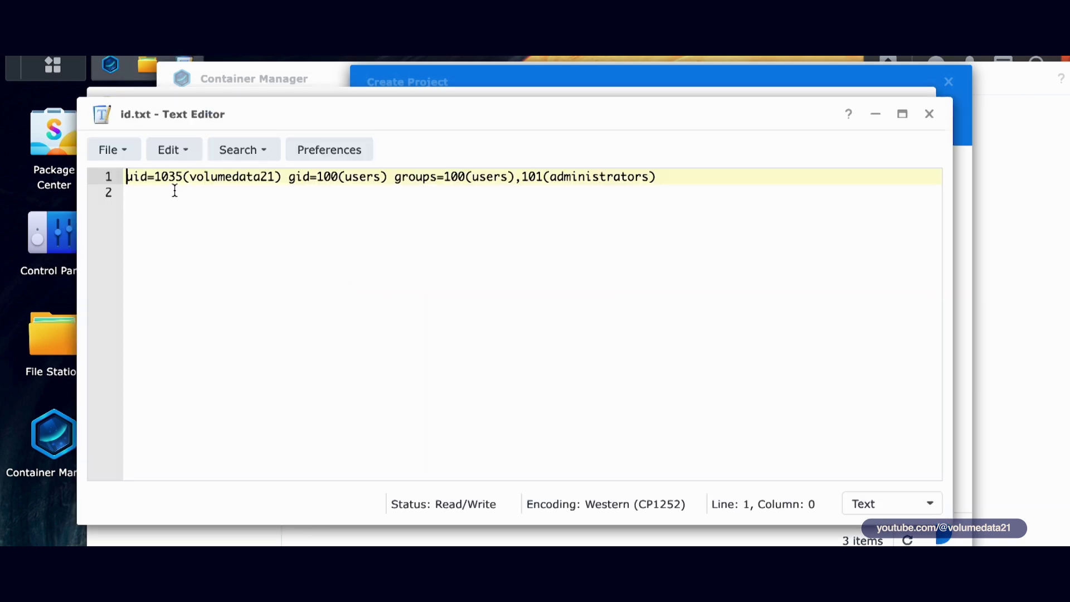
# - Note uid 1035 and gid 100 from id.txt, then close the editor
pyautogui.doubleClick(168, 177)
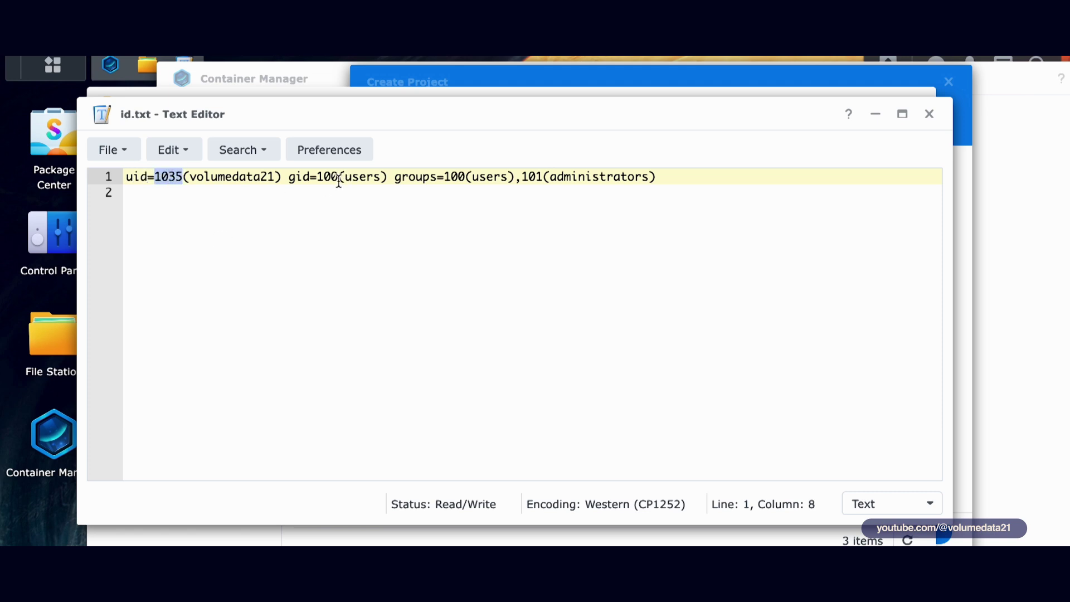
pyautogui.doubleClick(330, 177)
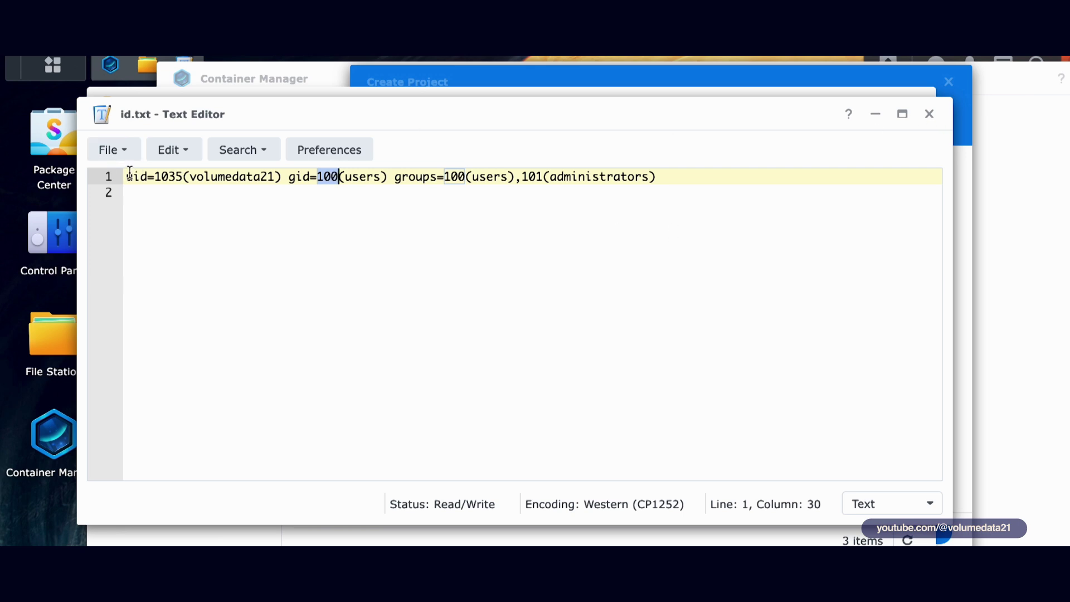
pyautogui.click(929, 114)
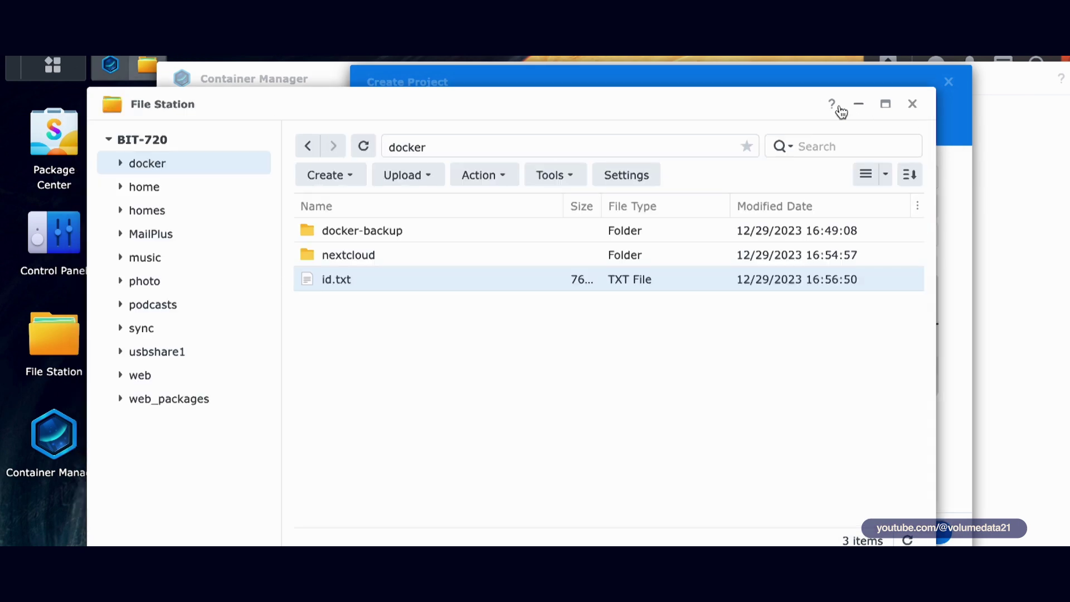
pyautogui.click(598, 73)
# - Set PUID to 1035 and PGID to 100 in the nextcloud compose file
pyautogui.click(523, 345)
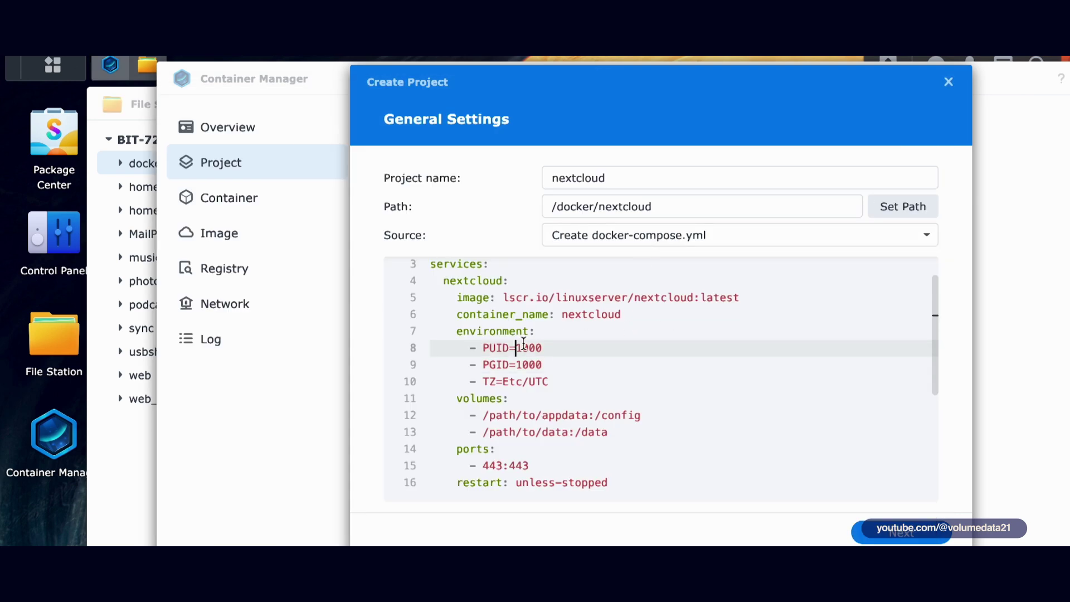
pyautogui.moveTo(484, 349); pyautogui.dragTo(502, 349)
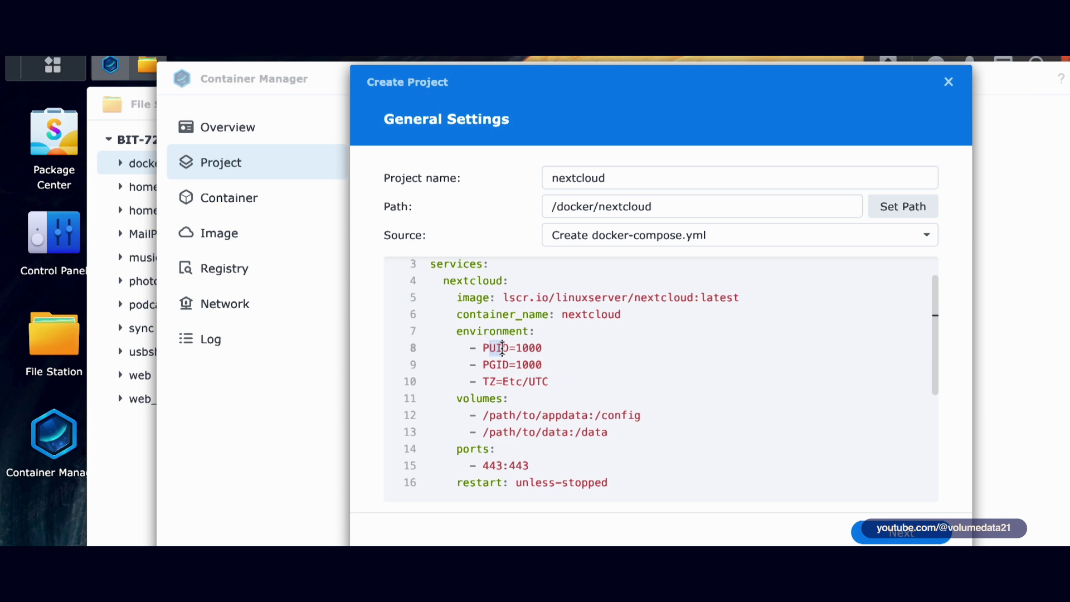
pyautogui.doubleClick(528, 348)
pyautogui.write('1035')
pyautogui.click(546, 364)
pyautogui.press('BackSpace')
# - Change the TZ value from UTC to America/New_York
pyautogui.click(548, 381)
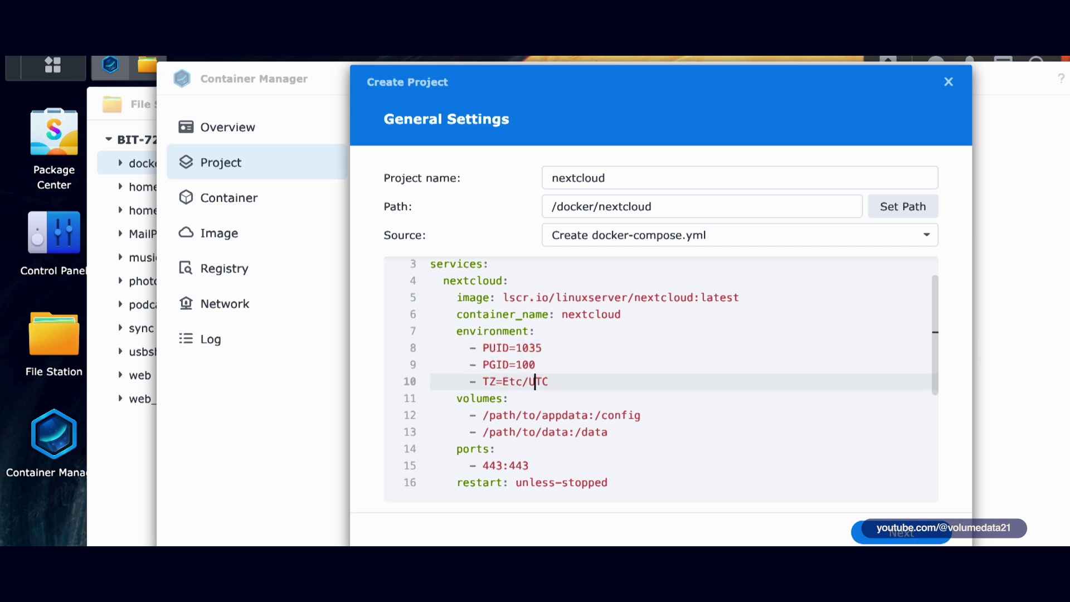
pyautogui.press('BackSpace')
pyautogui.press('BackSpace')
pyautogui.press('BackSpace')
pyautogui.press('BackSpace')
pyautogui.press('BackSpace')
pyautogui.press('BackSpace')
pyautogui.press('BackSpace')
pyautogui.write('America/New_York')
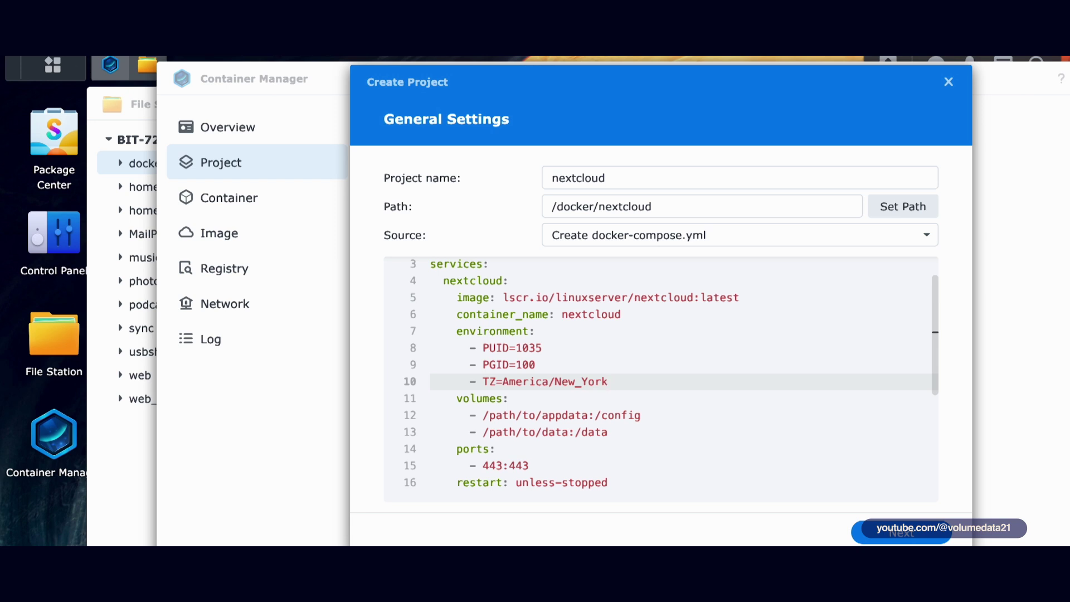
pyautogui.press('BackSpace')
pyautogui.press('BackSpace')
pyautogui.press('BackSpace')
pyautogui.press('BackSpace')
pyautogui.press('BackSpace')
pyautogui.press('BackSpace')
pyautogui.press('BackSpace')
pyautogui.press('BackSpace')
pyautogui.write('L')
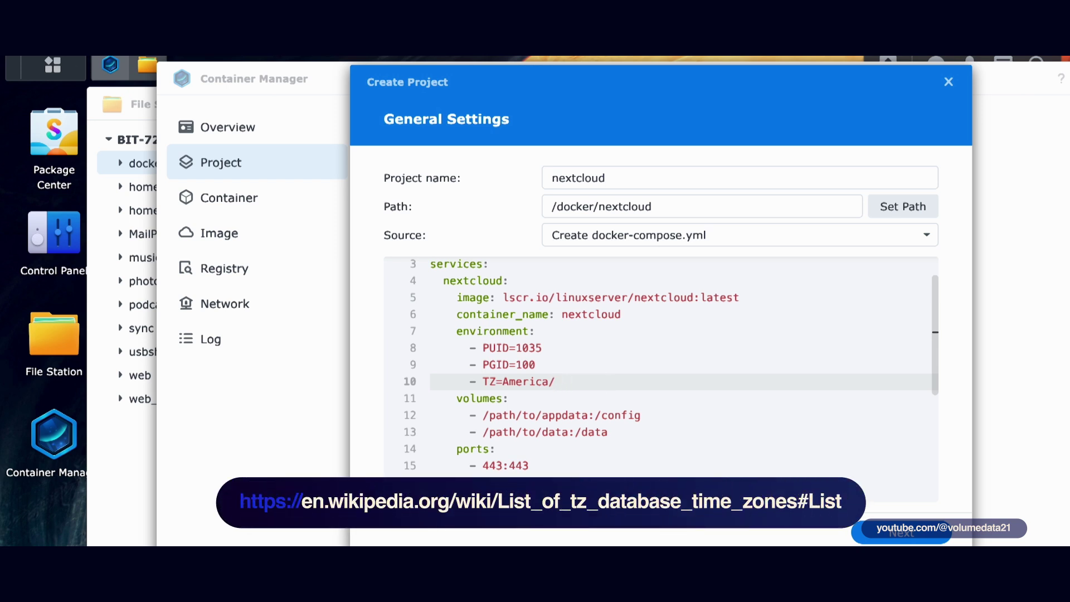
pyautogui.write('New_York')
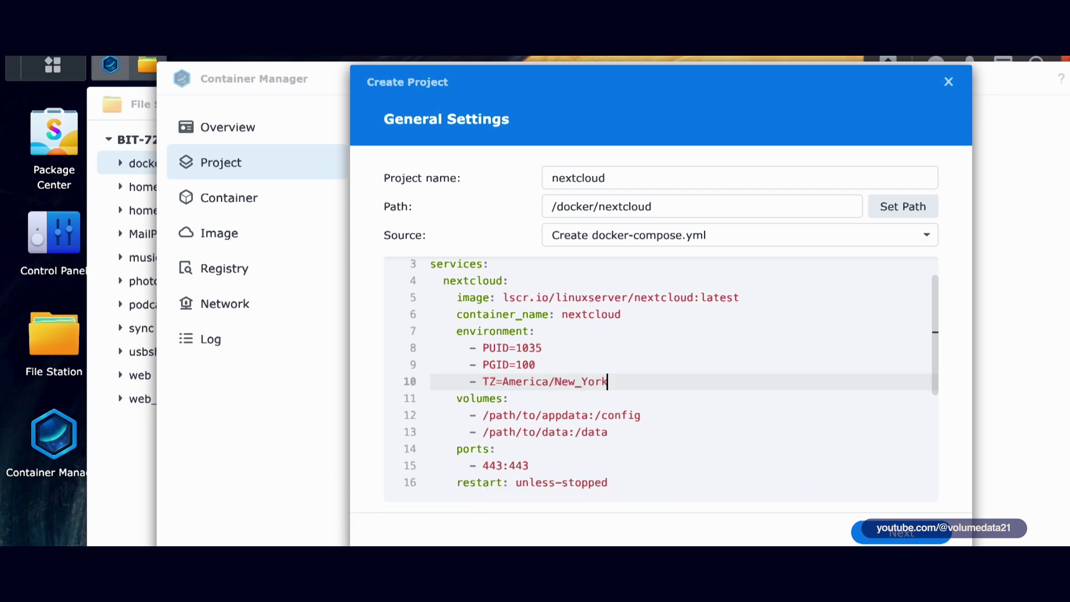
# - Replace the placeholder config volume host path with ./config
pyautogui.press('Down')
pyautogui.press('Down')
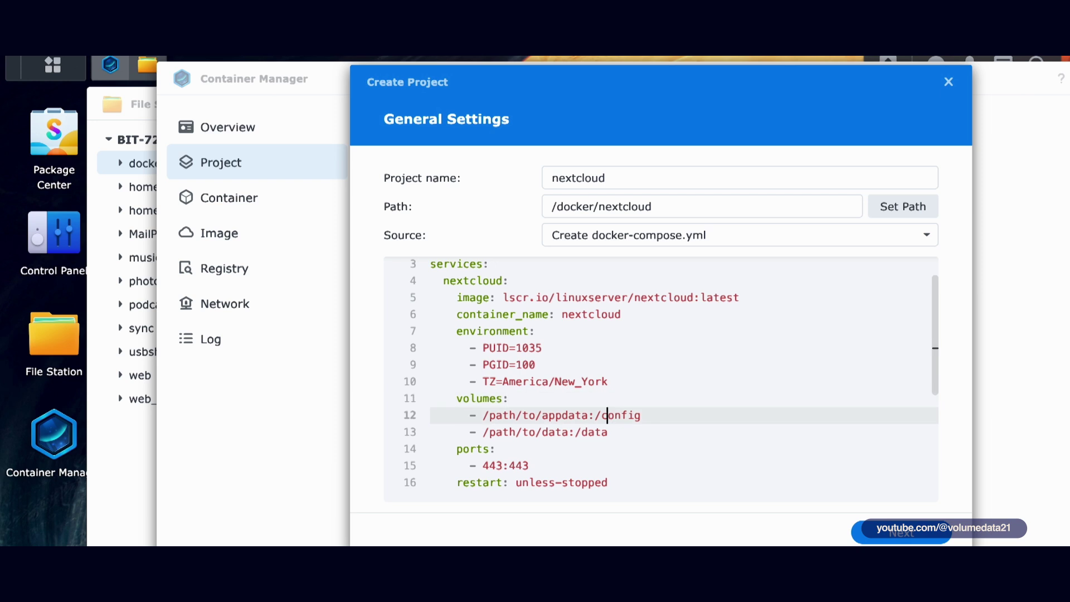
pyautogui.click(588, 415)
pyautogui.hotkey('shift', 'Right')
pyautogui.hotkey('shift', 'Right')
pyautogui.hotkey('shift', 'Right')
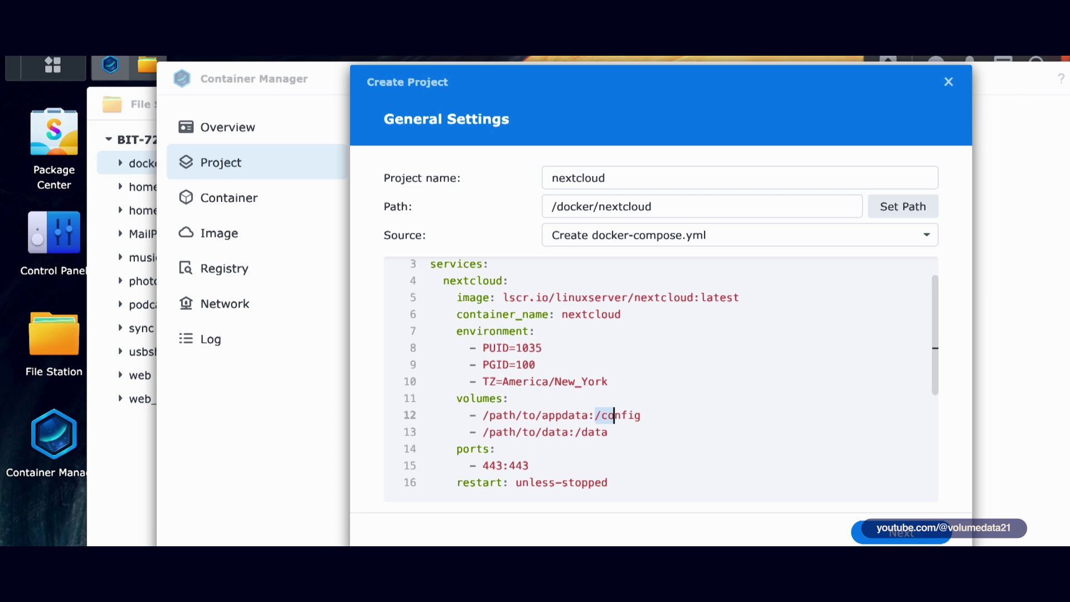
pyautogui.press('Left')
pyautogui.press('Left')
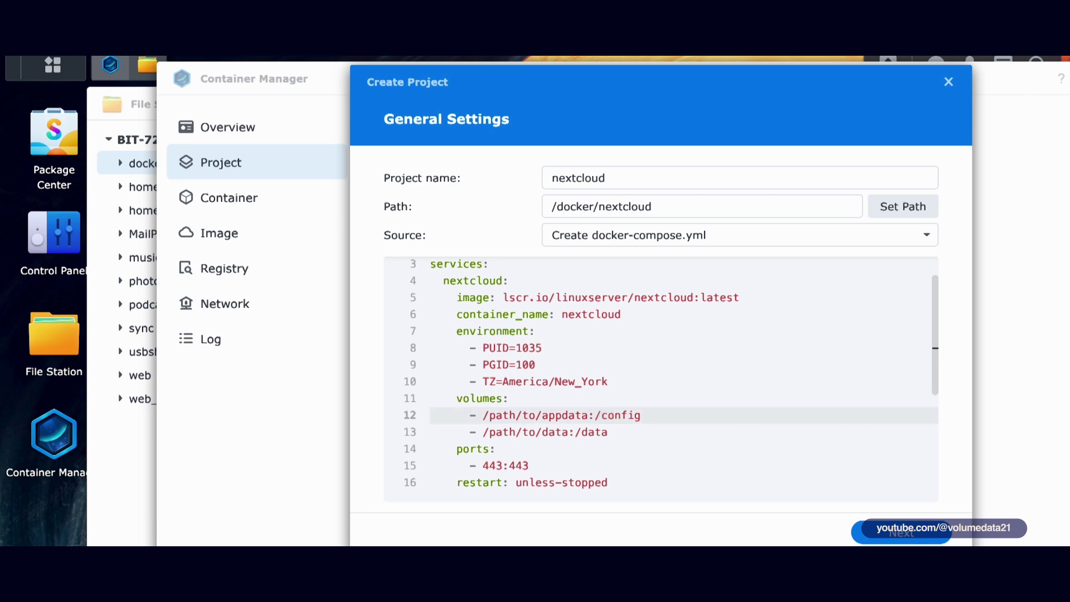
pyautogui.press('Right')
pyautogui.press('Right')
pyautogui.press('Right')
pyautogui.doubleClick(621, 415)
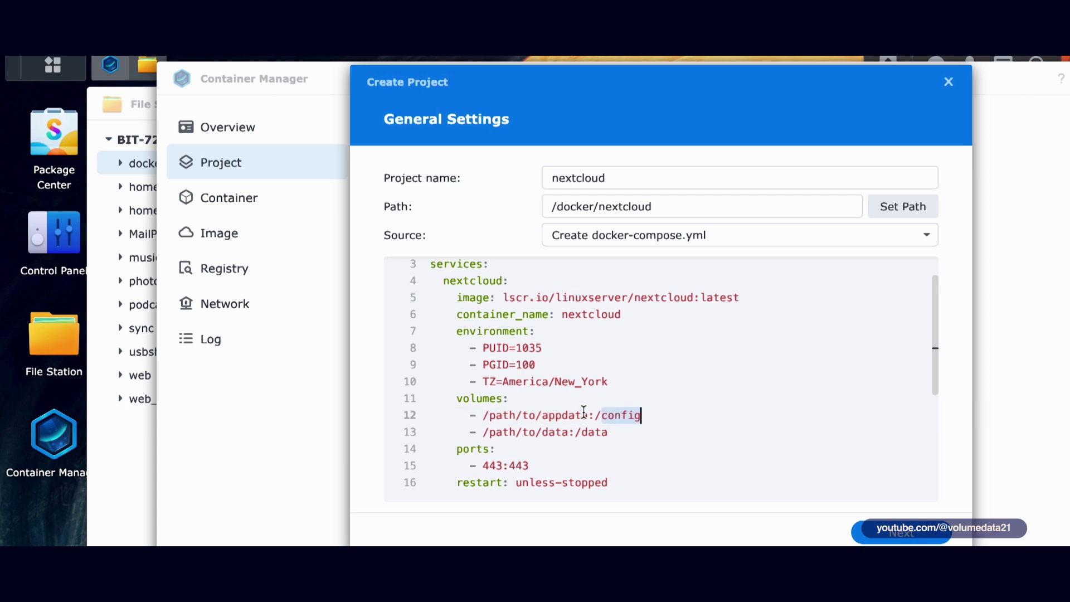
pyautogui.moveTo(588, 415); pyautogui.dragTo(488, 415)
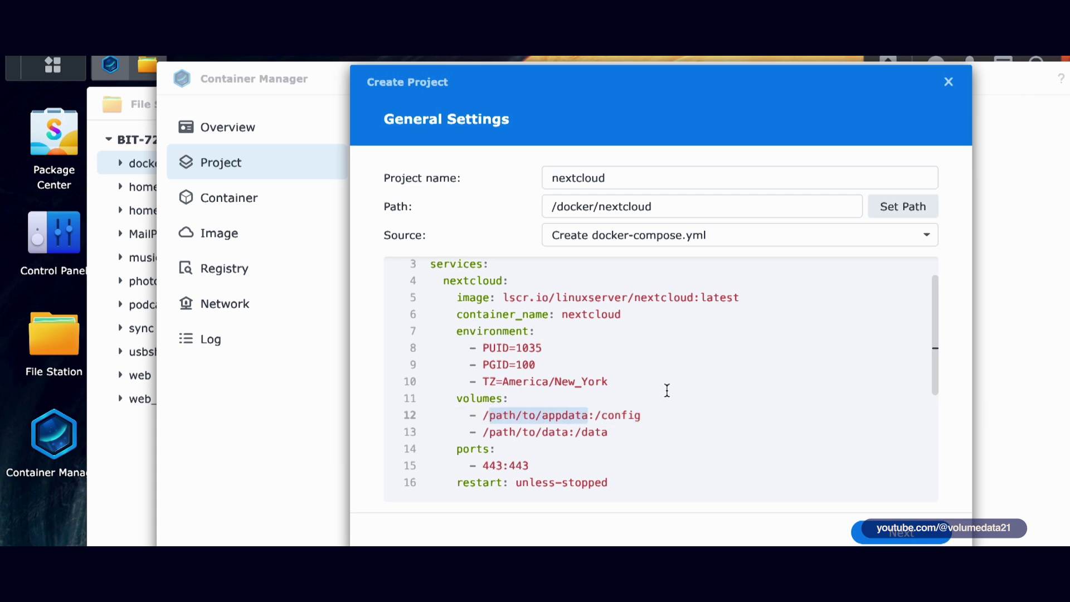
pyautogui.press('BackSpace')
pyautogui.press('BackSpace')
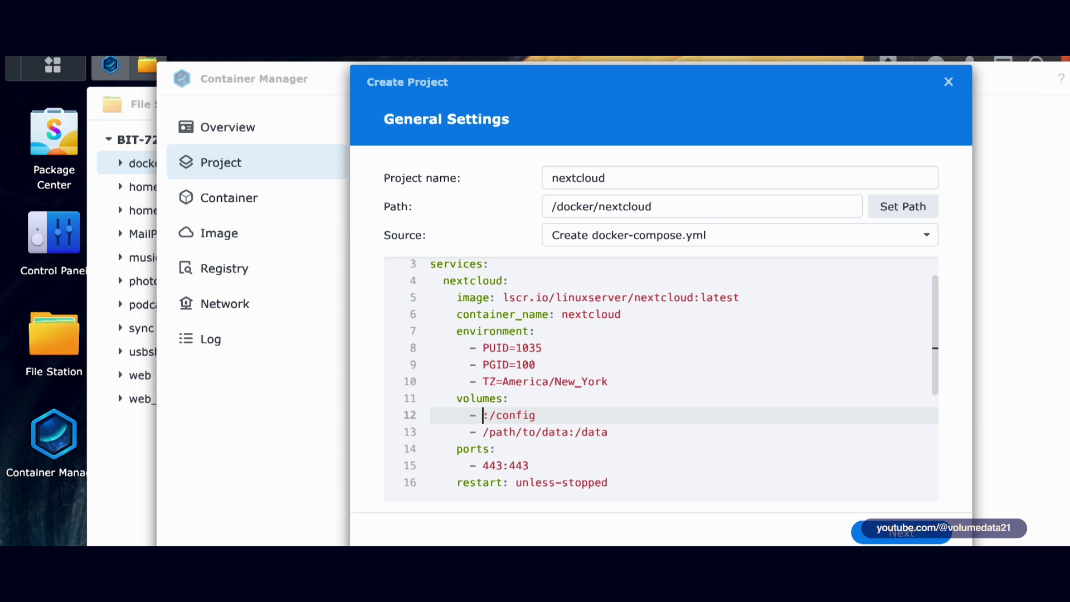
pyautogui.write('./config')
# - Set the data volume host path to ./data and fix the ./config prefix
pyautogui.click(541, 432)
pyautogui.press('Right')
pyautogui.press('Right')
pyautogui.press('Right')
pyautogui.press('Right')
pyautogui.press('Left')
pyautogui.press('Left')
pyautogui.press('Left')
pyautogui.press('Left')
pyautogui.press('Left')
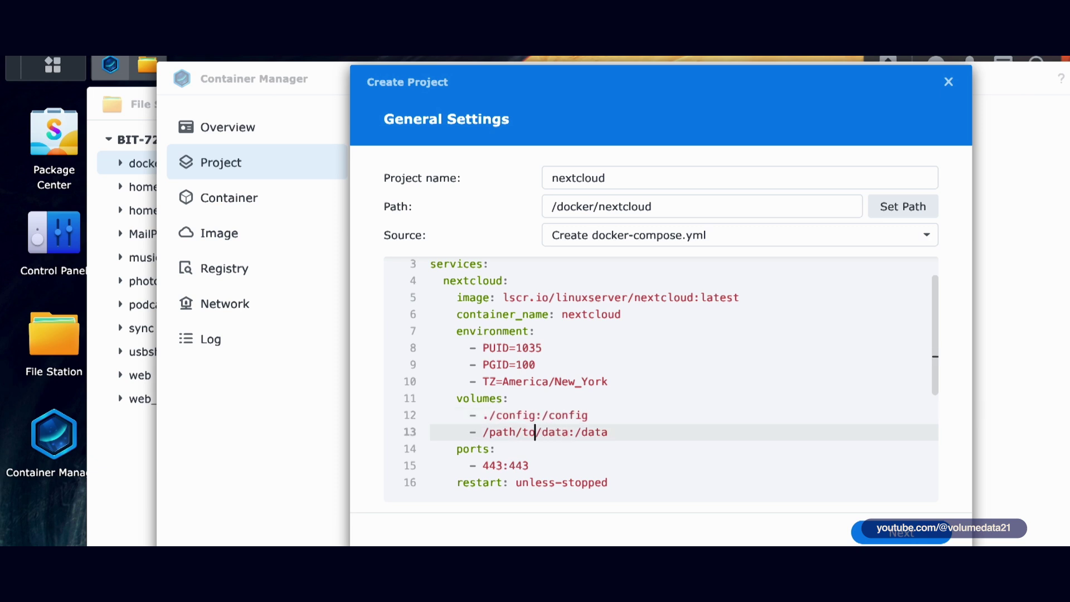
pyautogui.press('BackSpace')
pyautogui.press('BackSpace')
pyautogui.press('BackSpace')
pyautogui.press('BackSpace')
pyautogui.press('BackSpace')
pyautogui.press('BackSpace')
pyautogui.press('BackSpace')
pyautogui.press('BackSpace')
pyautogui.write('.')
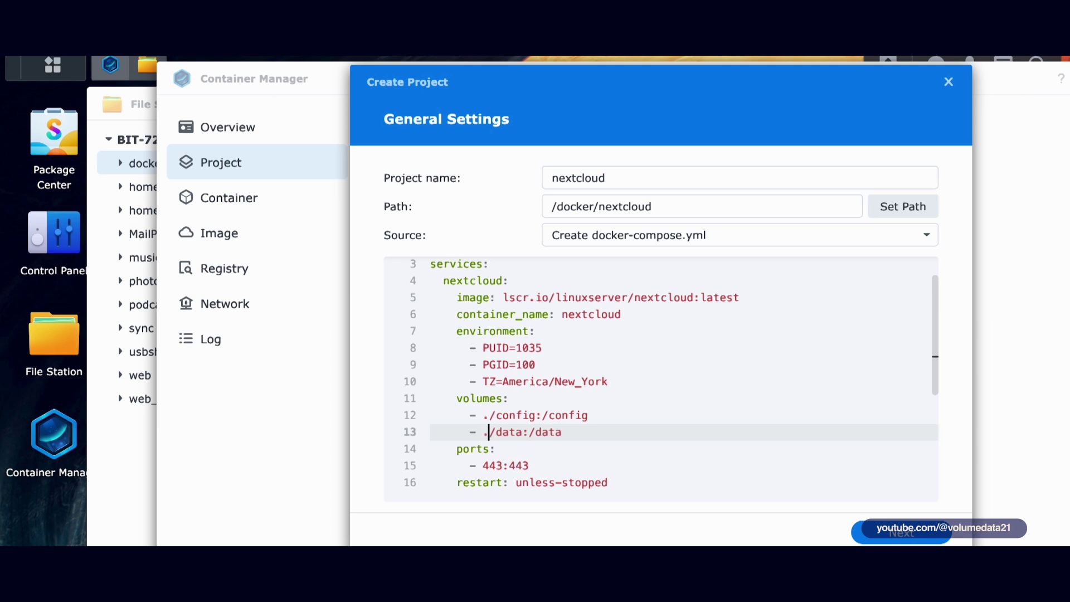
pyautogui.click(485, 414)
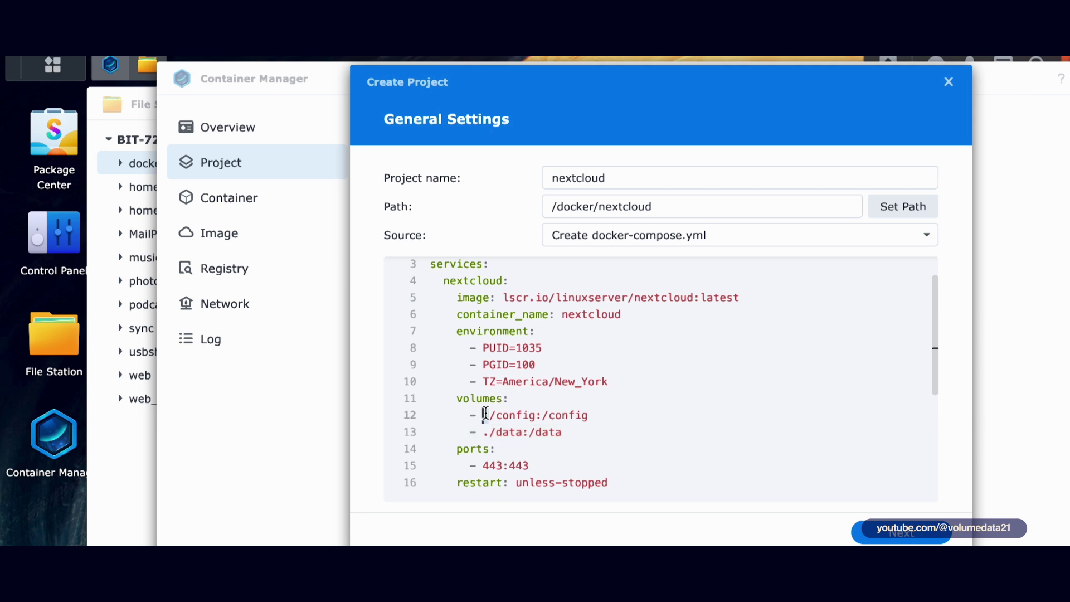
pyautogui.write('.')
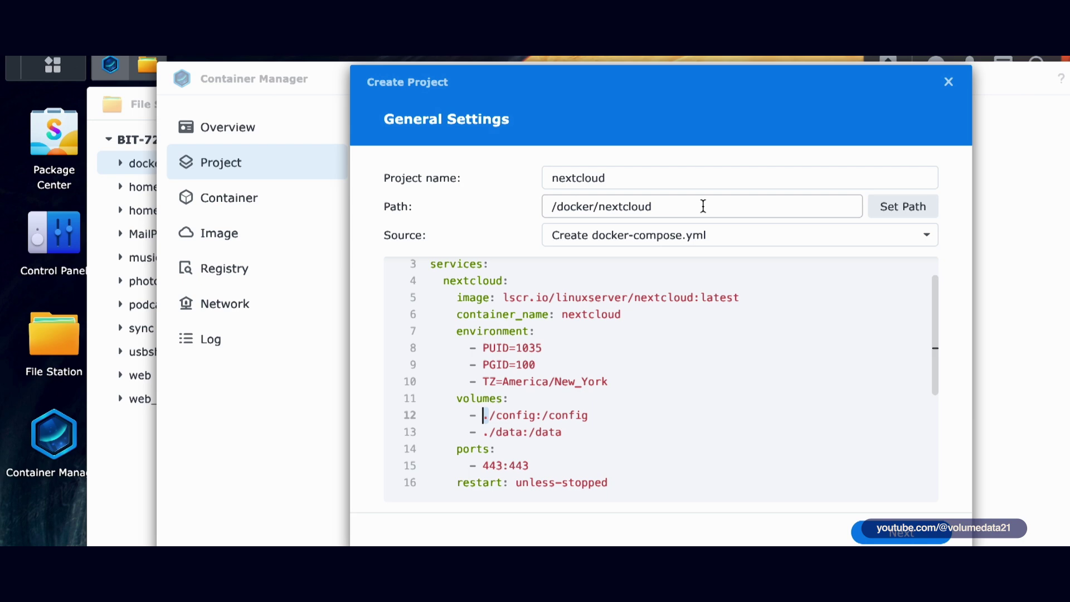
pyautogui.click(54, 340)
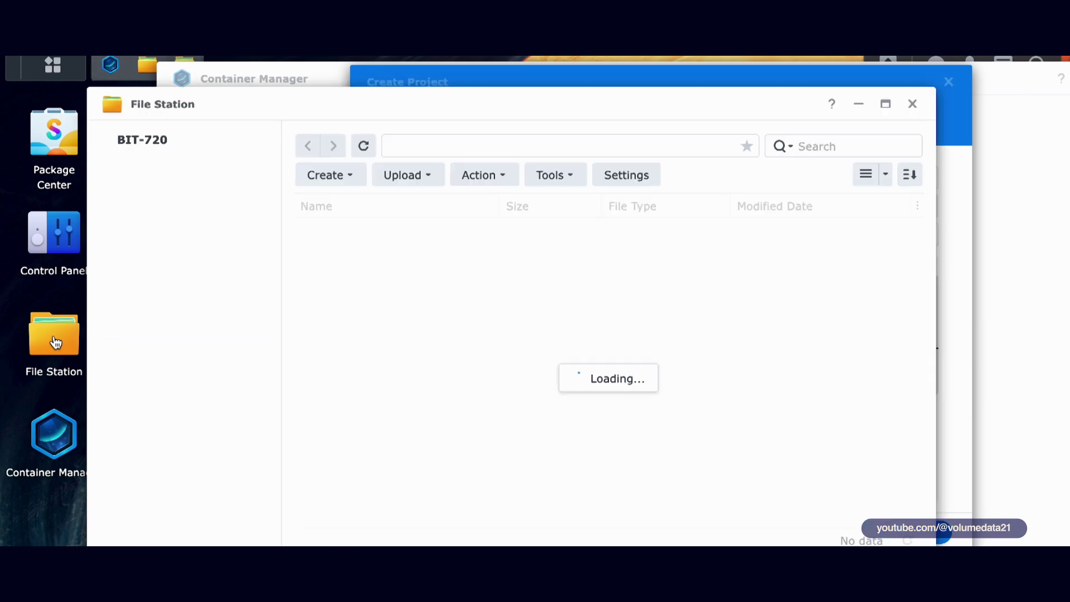
# - Create data and config folders inside docker/nextcloud
pyautogui.doubleClick(353, 255)
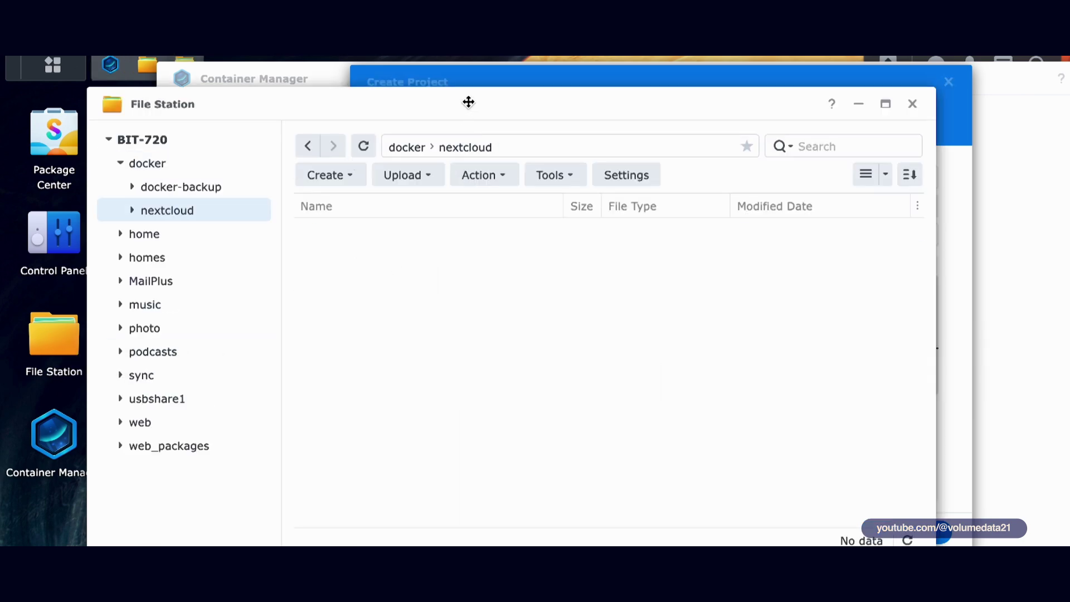
pyautogui.moveTo(474, 100); pyautogui.dragTo(409, 96)
pyautogui.rightClick(357, 223)
pyautogui.click(377, 299)
pyautogui.write('data')
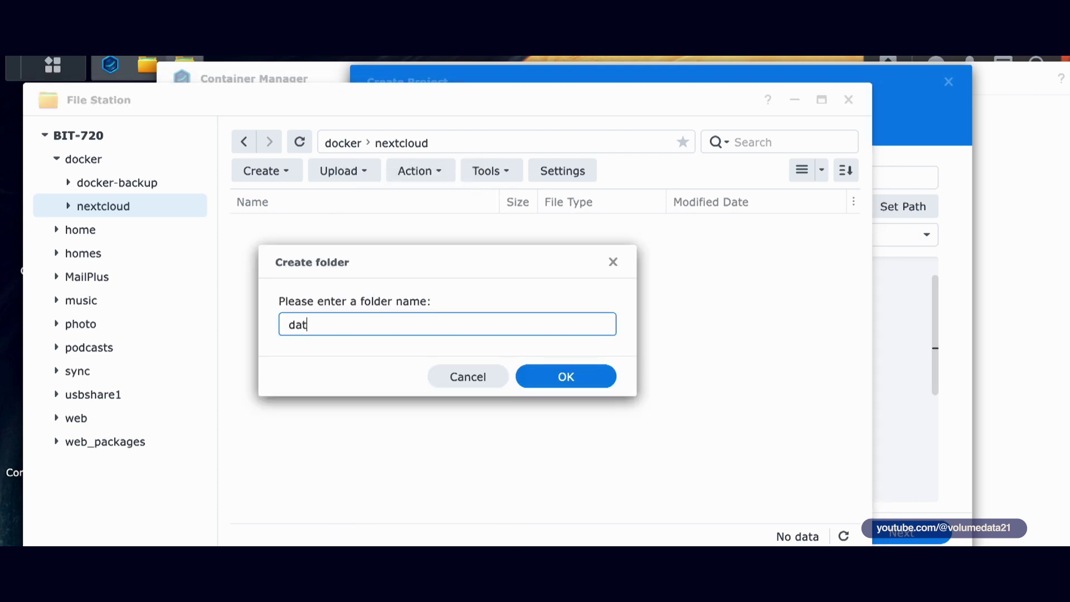
pyautogui.press('Return')
pyautogui.rightClick(370, 326)
pyautogui.click(377, 299)
pyautogui.write('config')
pyautogui.press('Return')
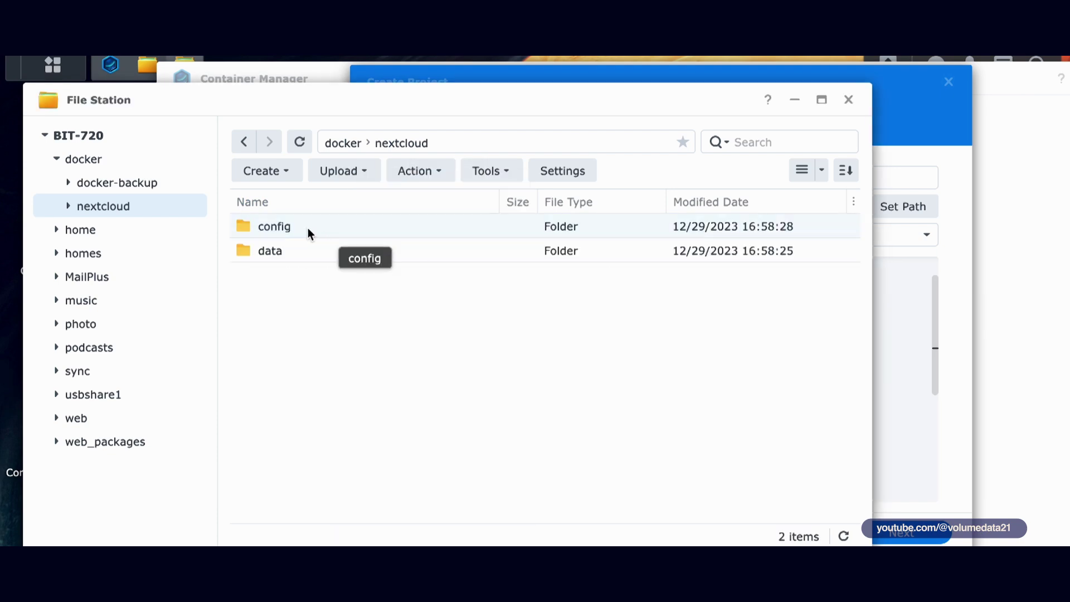
# - Copy the config folder's full location path from Properties, then close File Station
pyautogui.rightClick(311, 232)
pyautogui.click(358, 532)
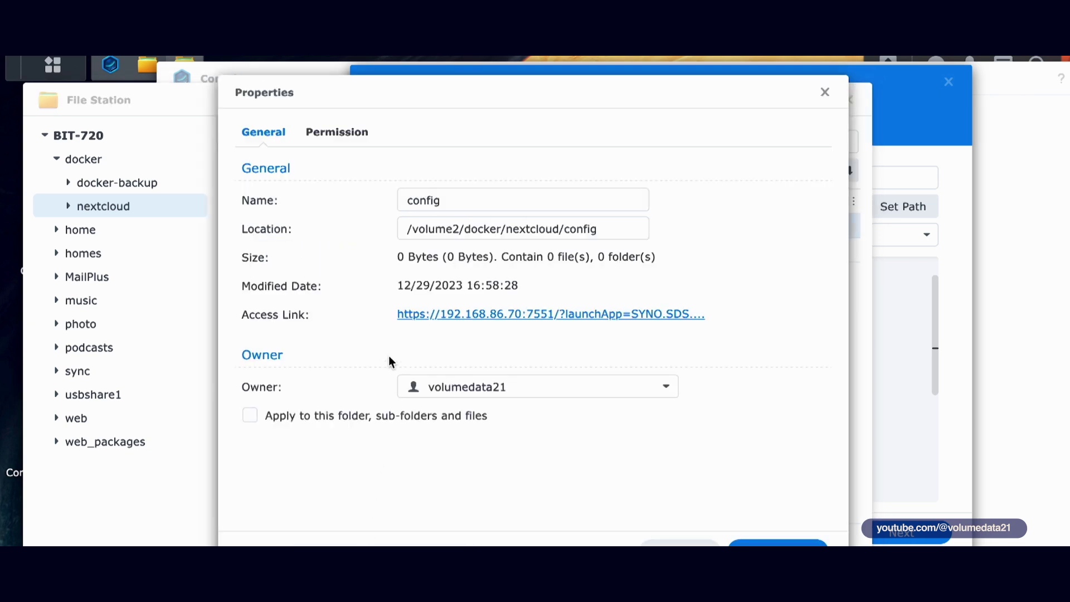
pyautogui.moveTo(620, 223); pyautogui.dragTo(262, 235)
pyautogui.hotkey('ctrl', 'c')
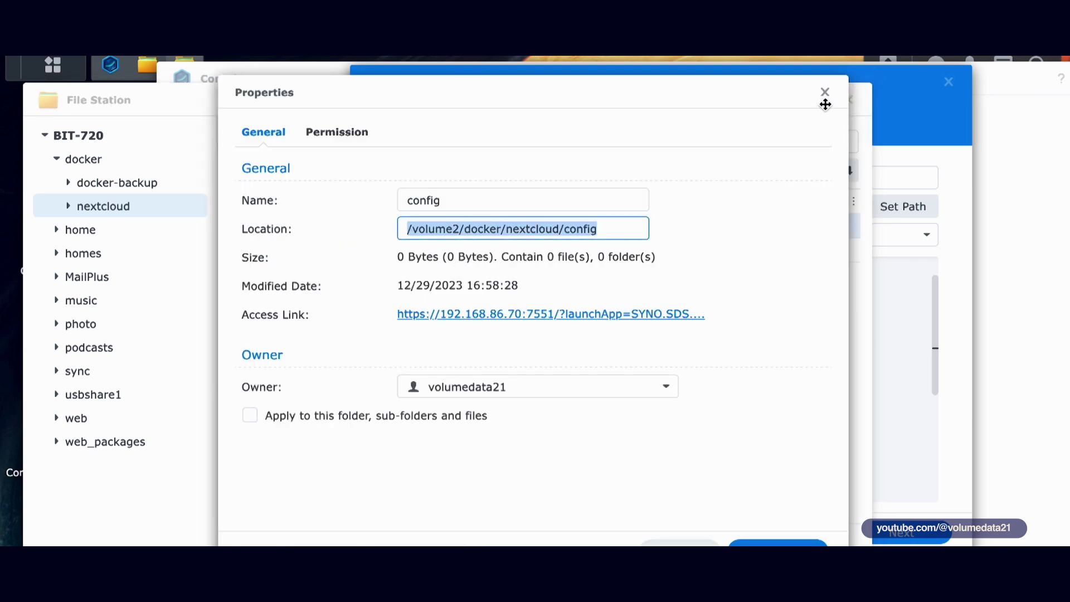
pyautogui.click(825, 92)
pyautogui.click(848, 101)
pyautogui.click(495, 415)
# - Paste the absolute config path over ./config, then undo it to keep ./config:/config
pyautogui.moveTo(534, 415); pyautogui.dragTo(483, 415)
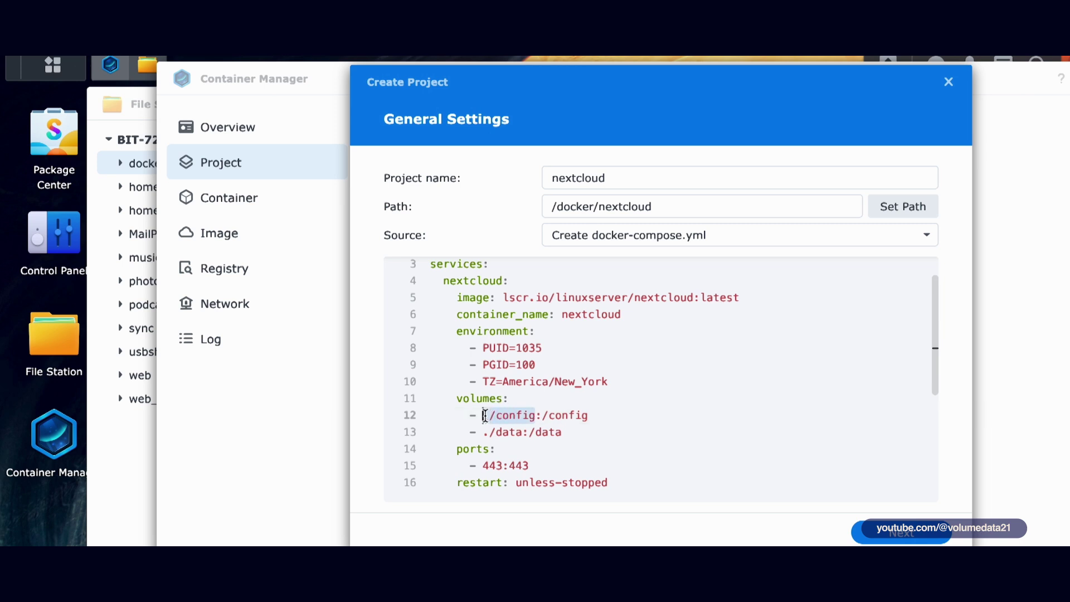
pyautogui.hotkey('ctrl', 'v')
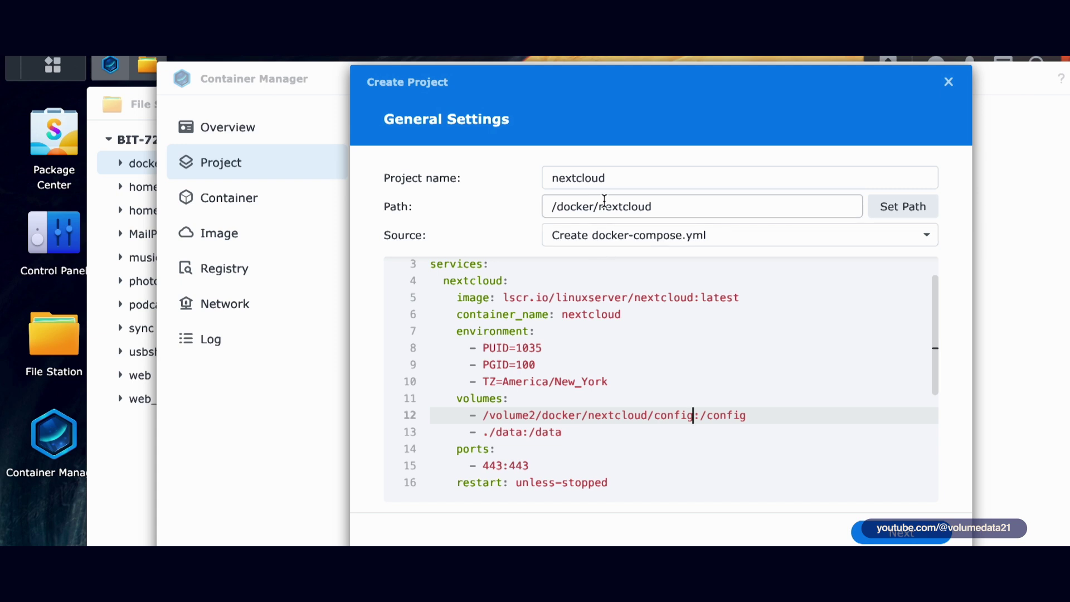
pyautogui.hotkey('ctrl', 'z')
pyautogui.click(630, 418)
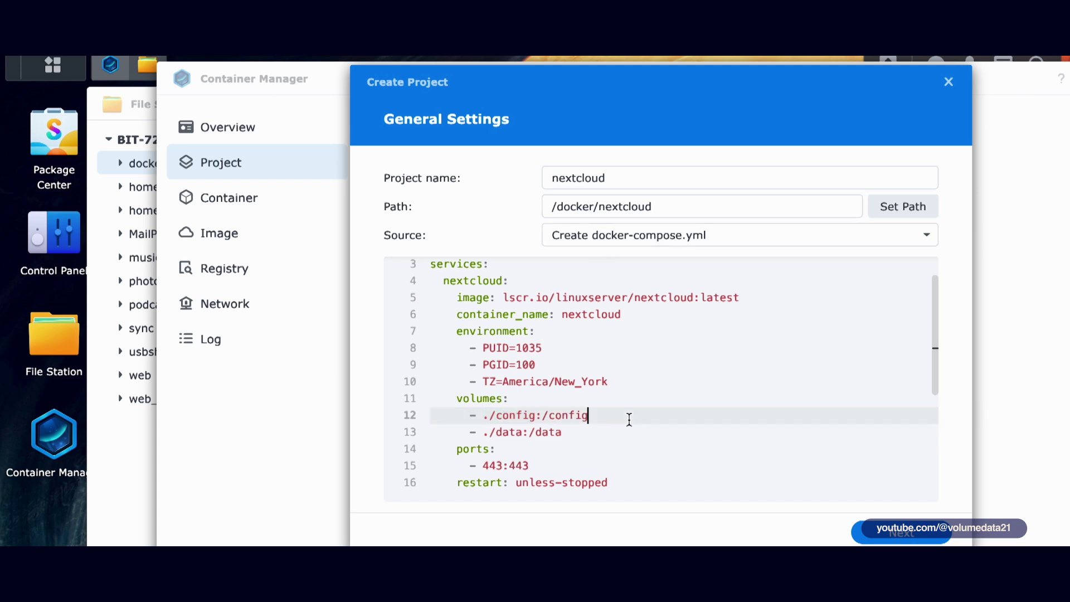
pyautogui.moveTo(937, 333); pyautogui.dragTo(936, 339)
# - Change the host port on line 15 from 443 to 9222
pyautogui.doubleClick(493, 452)
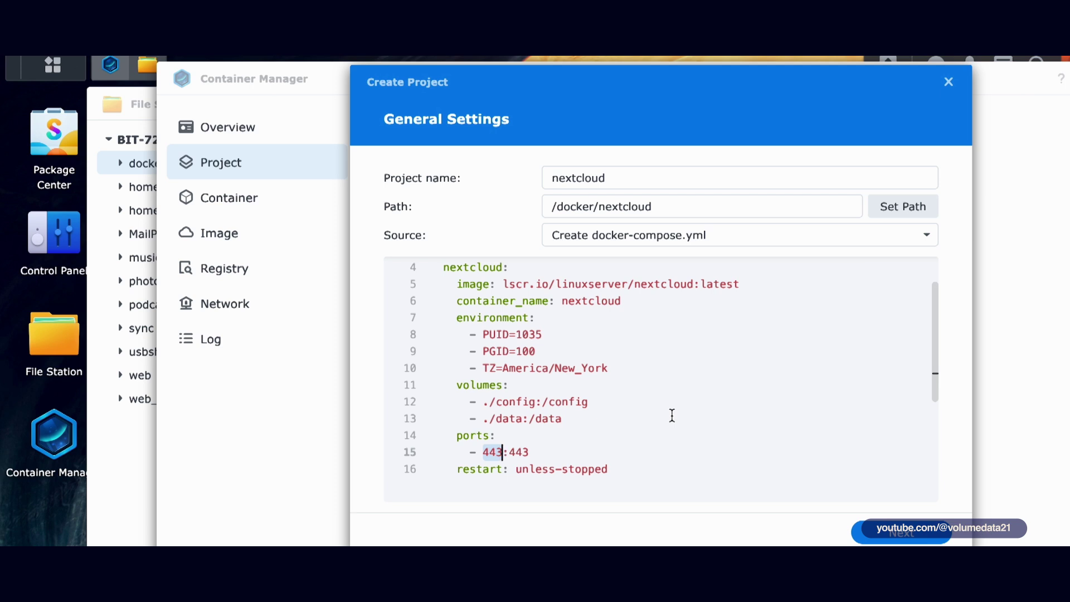
pyautogui.write('912')
pyautogui.press('BackSpace')
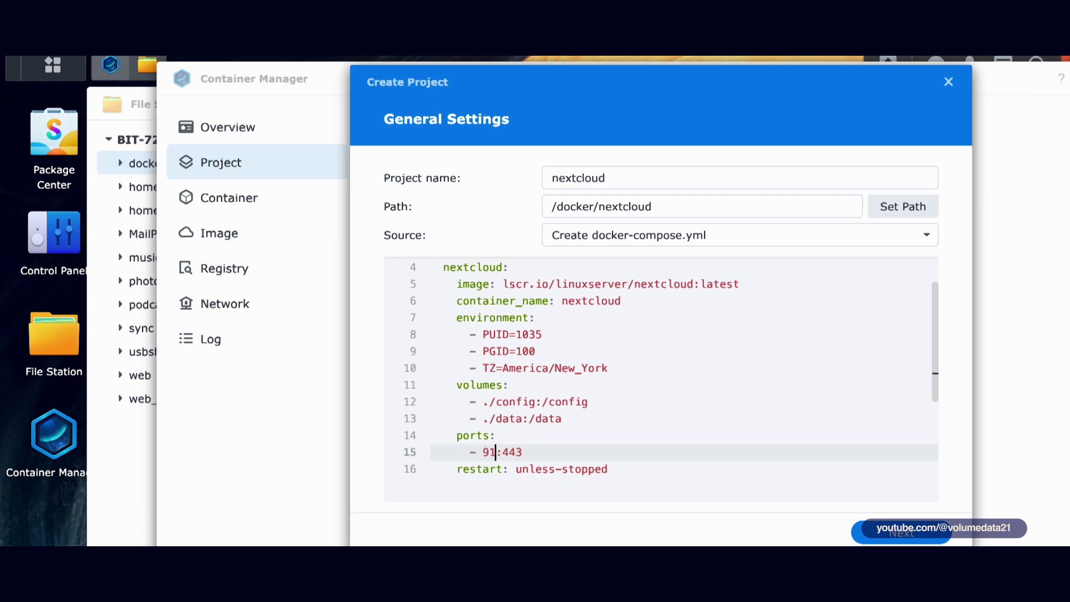
pyautogui.press('BackSpace')
pyautogui.write('222')
pyautogui.scroll(-3, 693, 423)
pyautogui.scroll(4, 559, 433)
pyautogui.scroll(-1, 557, 434)
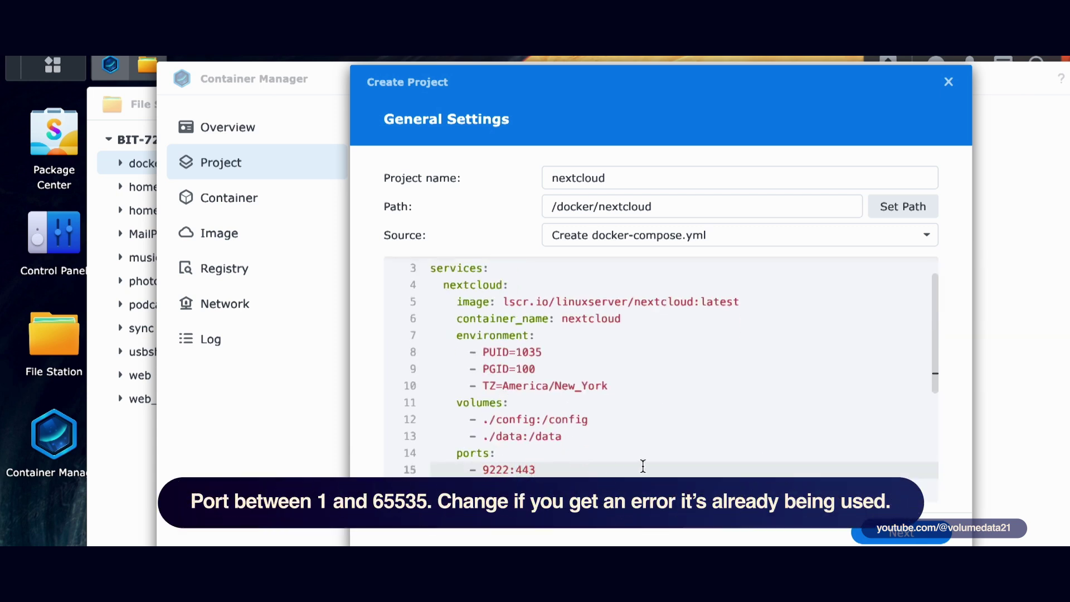
pyautogui.scroll(1, 683, 444)
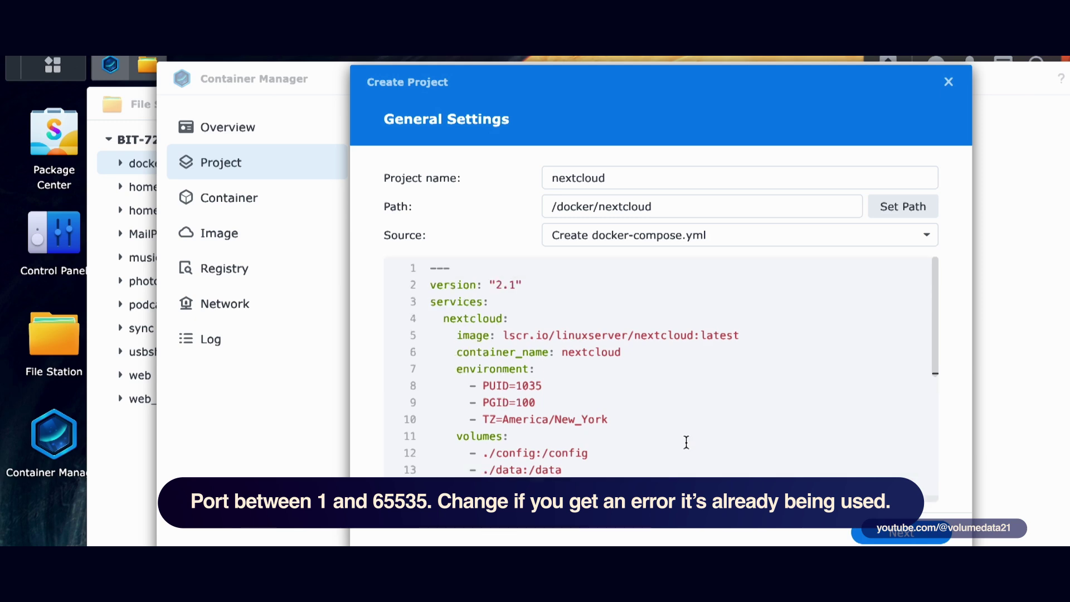
pyautogui.scroll(-2, 687, 442)
# - Skip the Web Station portal and finish the wizard with 'Start the project' kept on
pyautogui.click(901, 532)
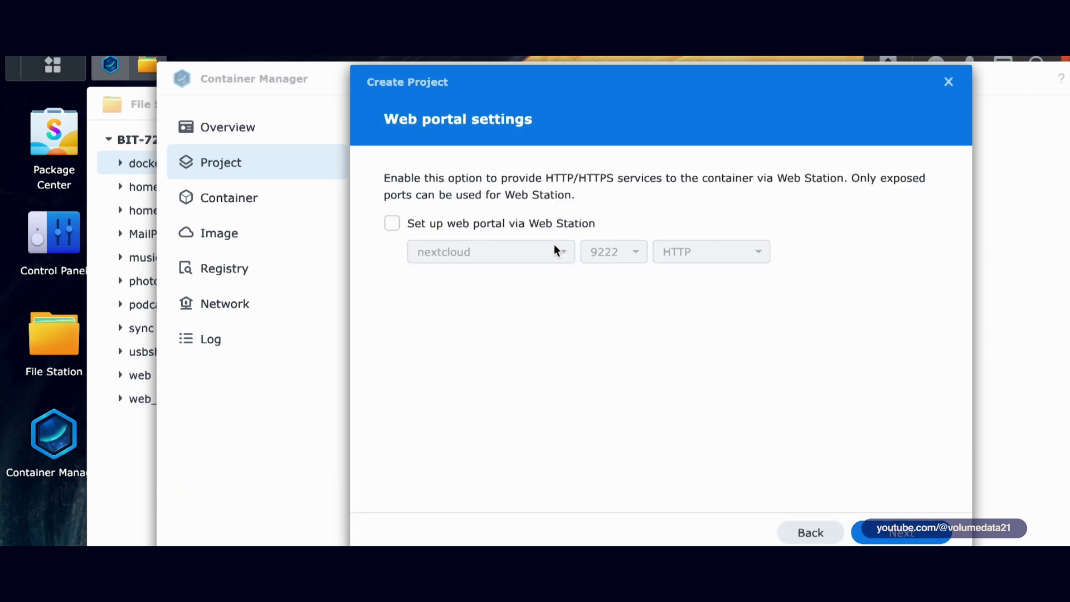
pyautogui.click(901, 531)
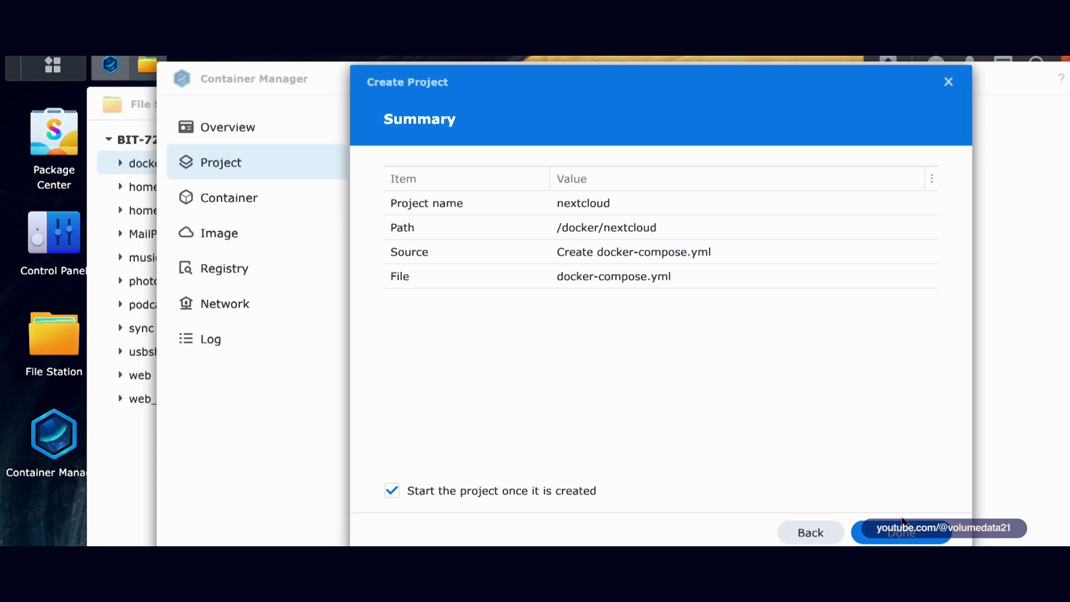
pyautogui.click(903, 533)
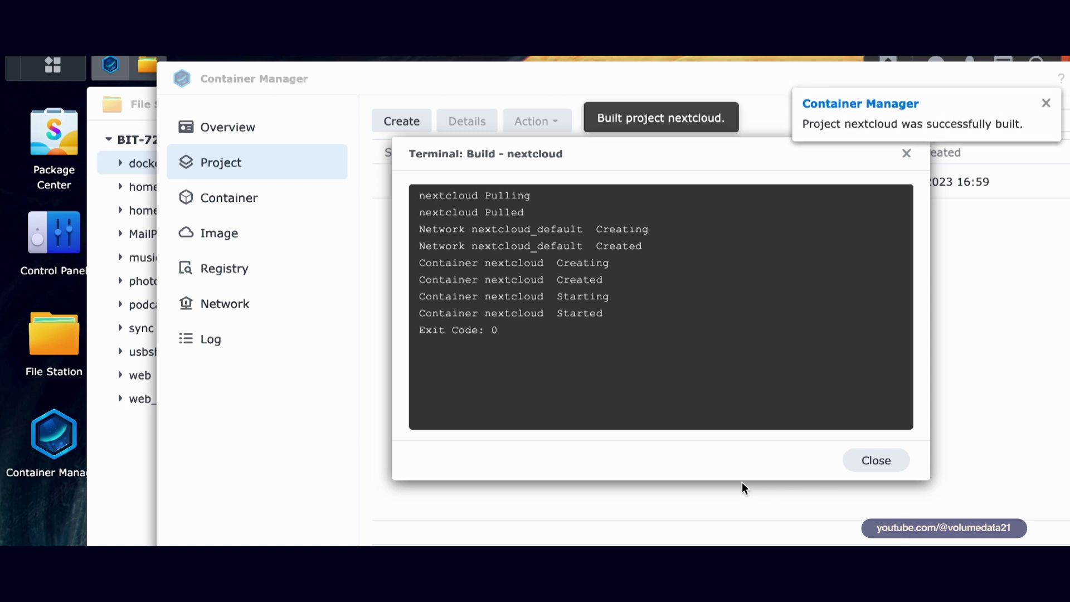
# - Close the Terminal: Build - nextcloud log window
pyautogui.click(865, 462)
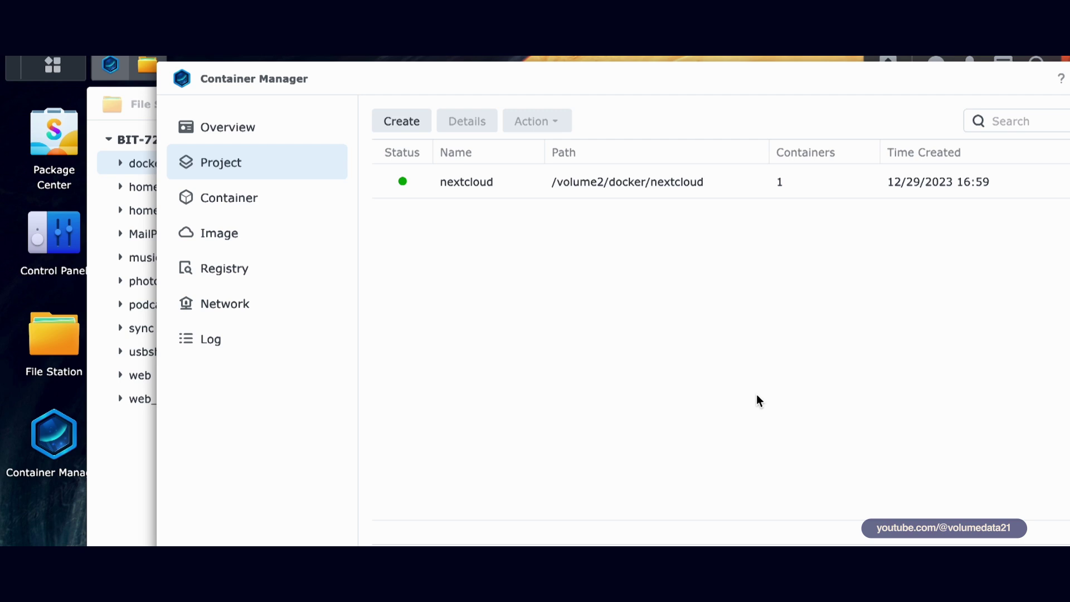
# - Check the nextcloud project's YAML shows host port 9222, then browse to 192.168.86.70:9222
pyautogui.doubleClick(528, 186)
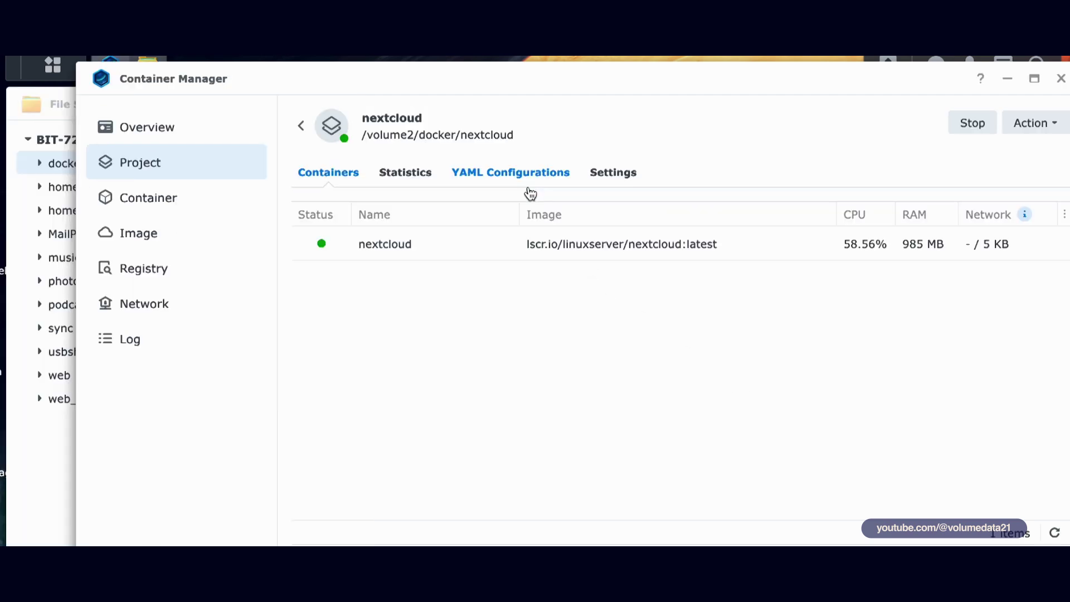
pyautogui.click(514, 174)
pyautogui.doubleClick(403, 449)
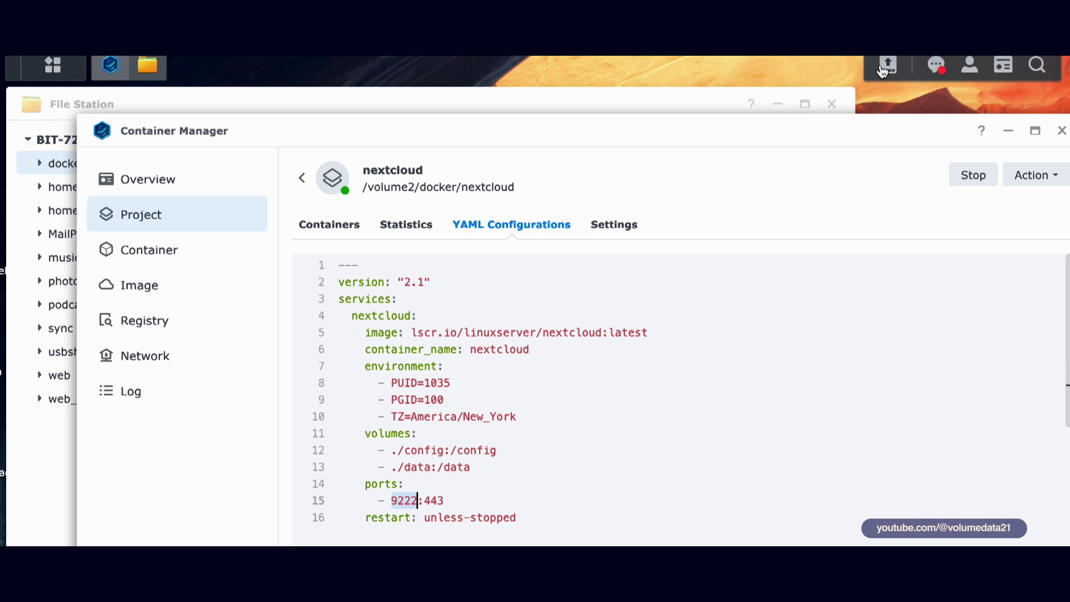
pyautogui.click(1003, 70)
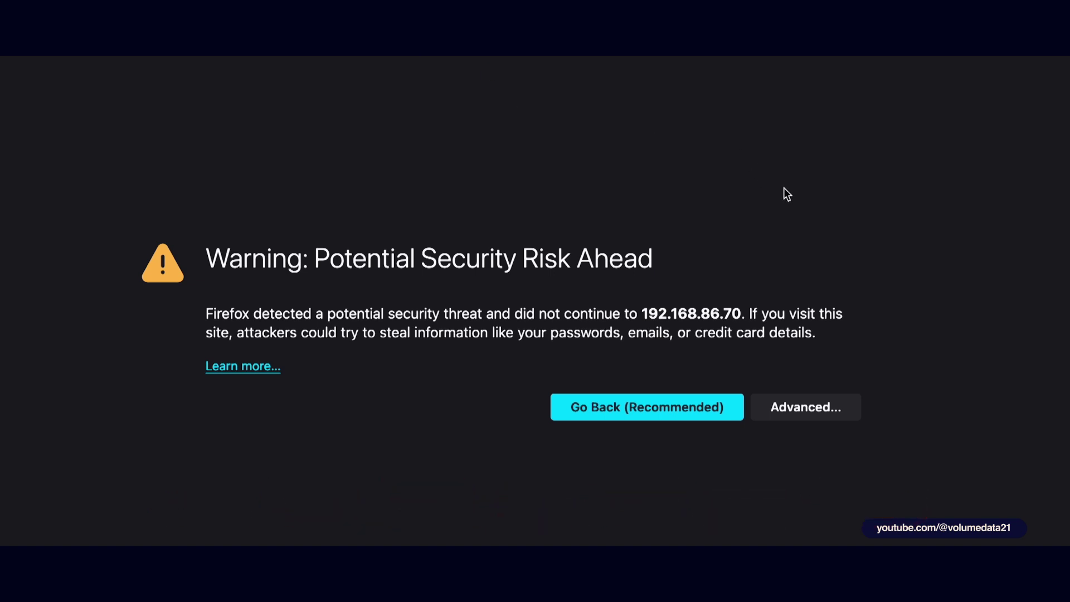
# - Accept the self-signed certificate risk via Advanced to reach Nextcloud setup
pyautogui.moveTo(218, 259); pyautogui.dragTo(722, 262)
pyautogui.click(721, 262)
pyautogui.click(760, 410)
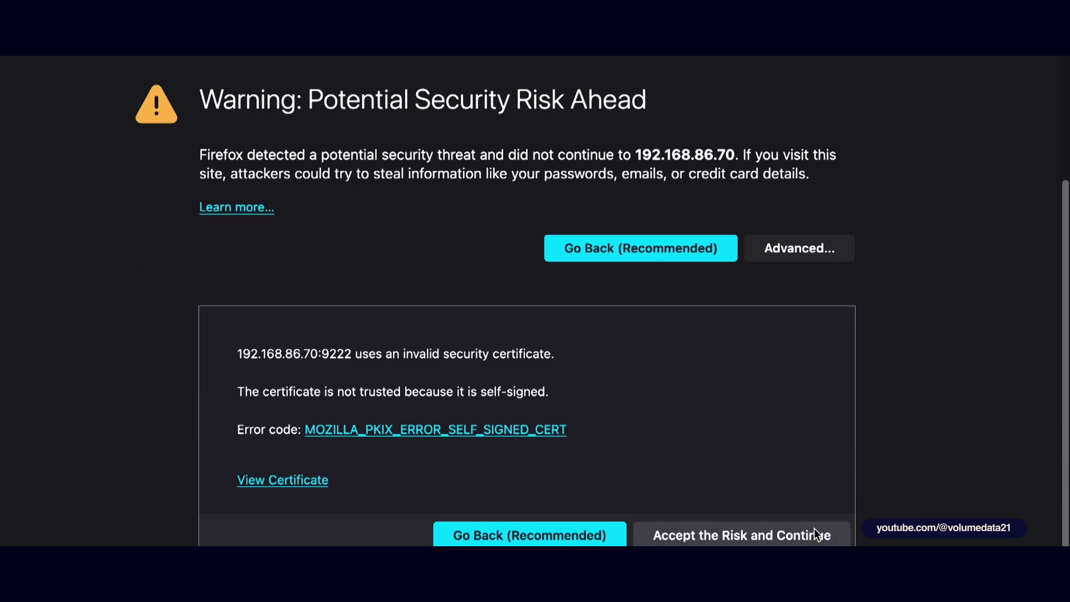
pyautogui.click(814, 528)
# - Enter an admin username and password, keep SQLite storage, and install Nextcloud
pyautogui.scroll(-3, 730, 262)
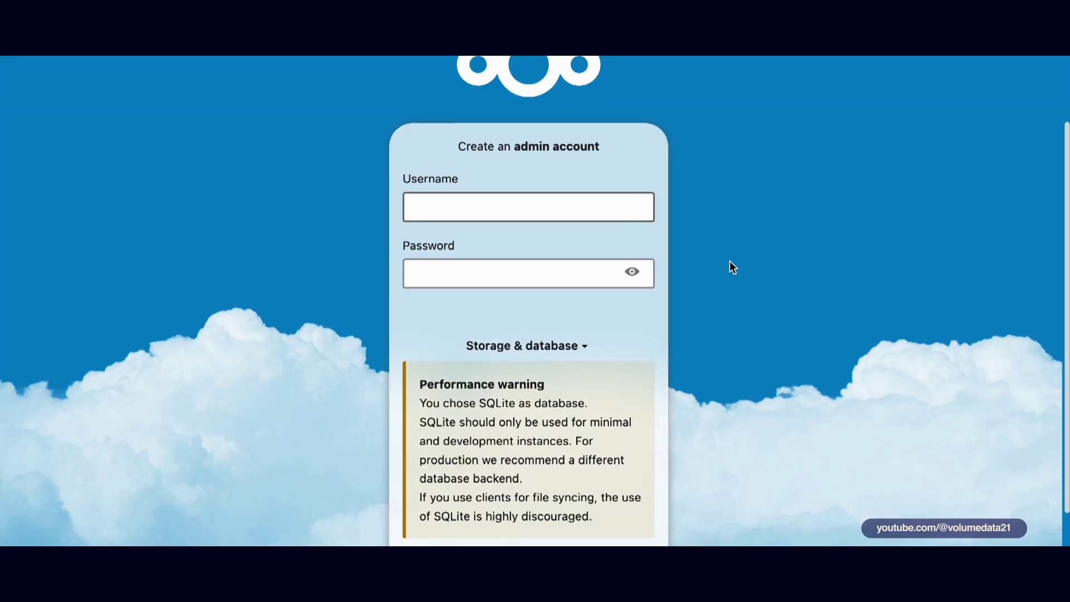
pyautogui.write('volumedata21')
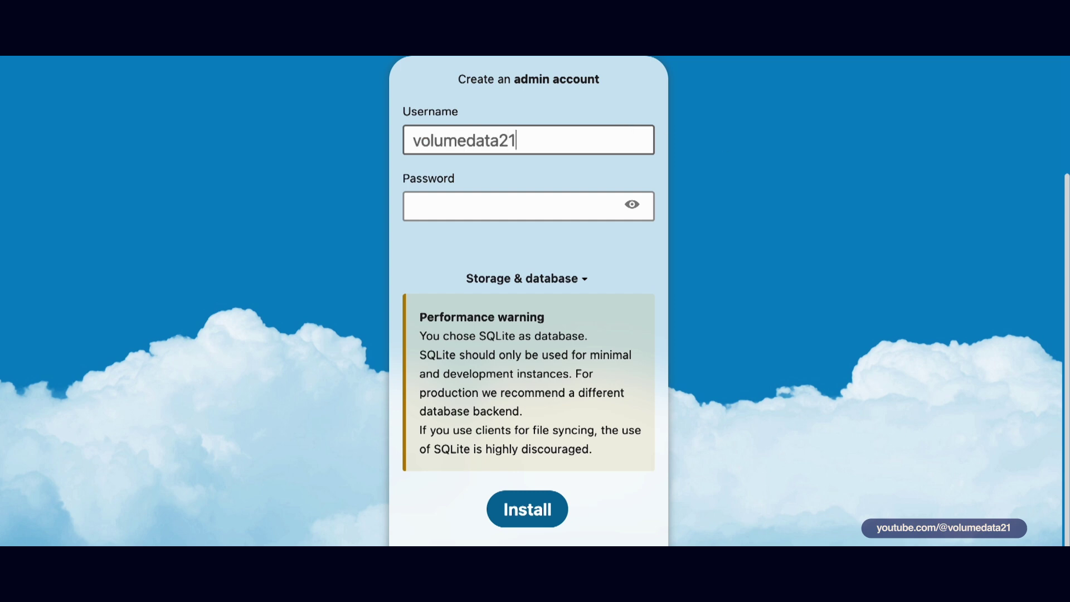
pyautogui.press('Tab')
pyautogui.write('*************')
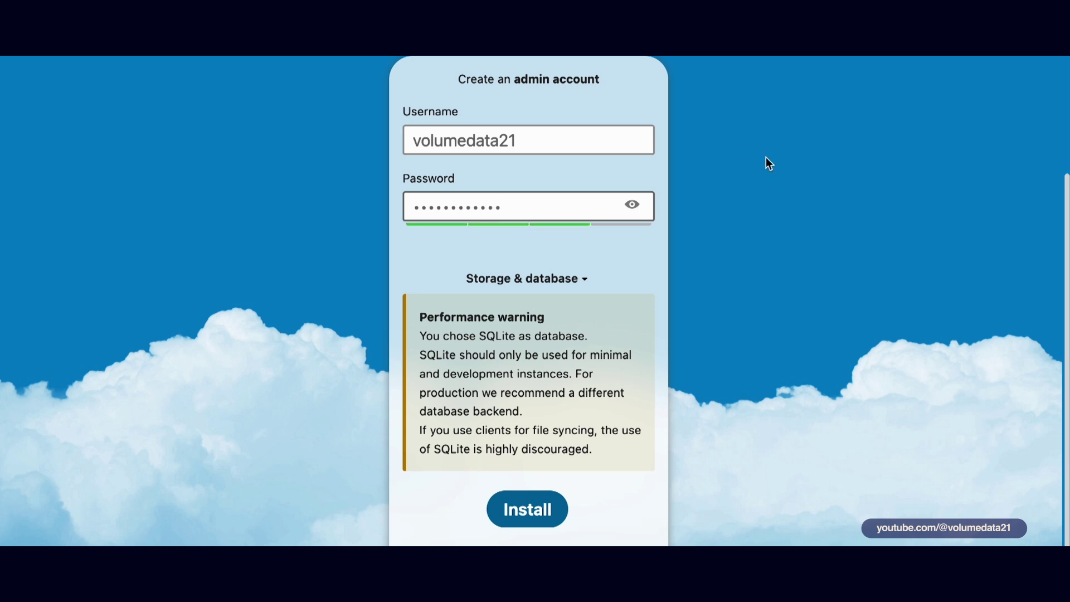
pyautogui.scroll(-2, 686, 375)
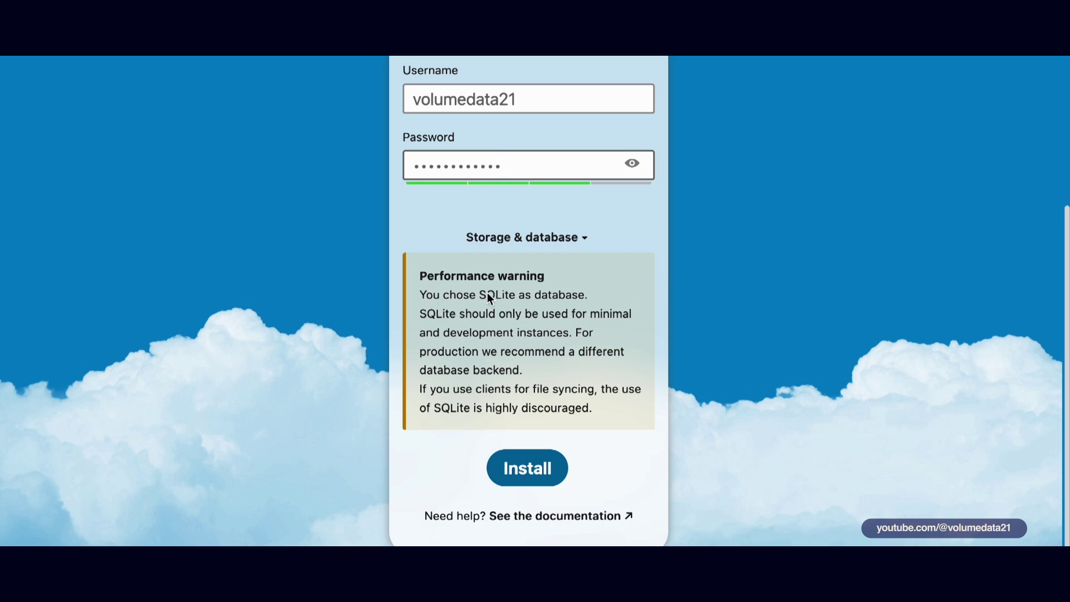
pyautogui.click(546, 238)
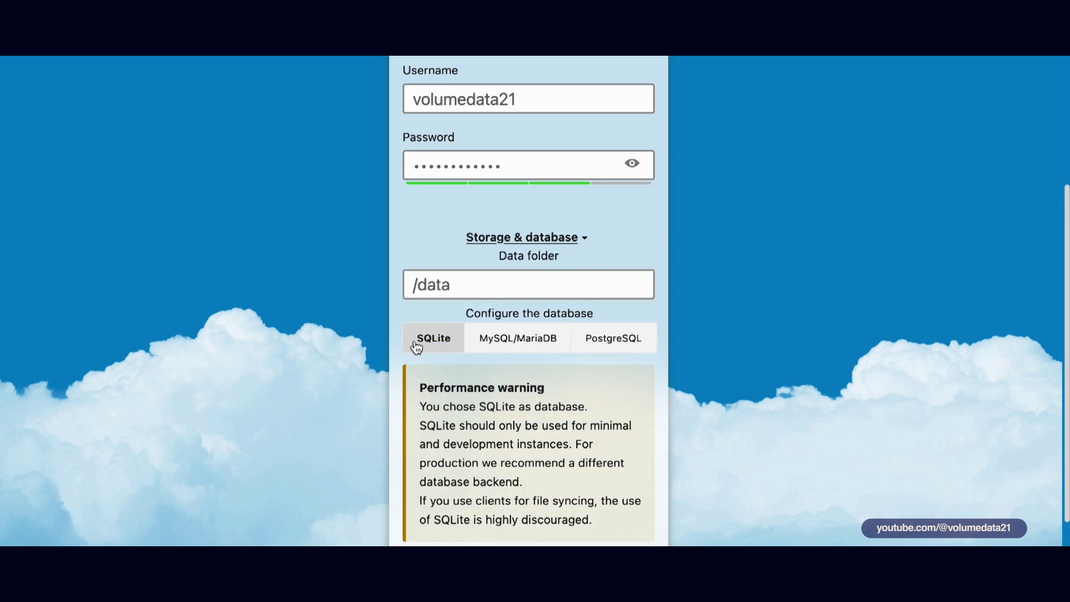
pyautogui.click(509, 241)
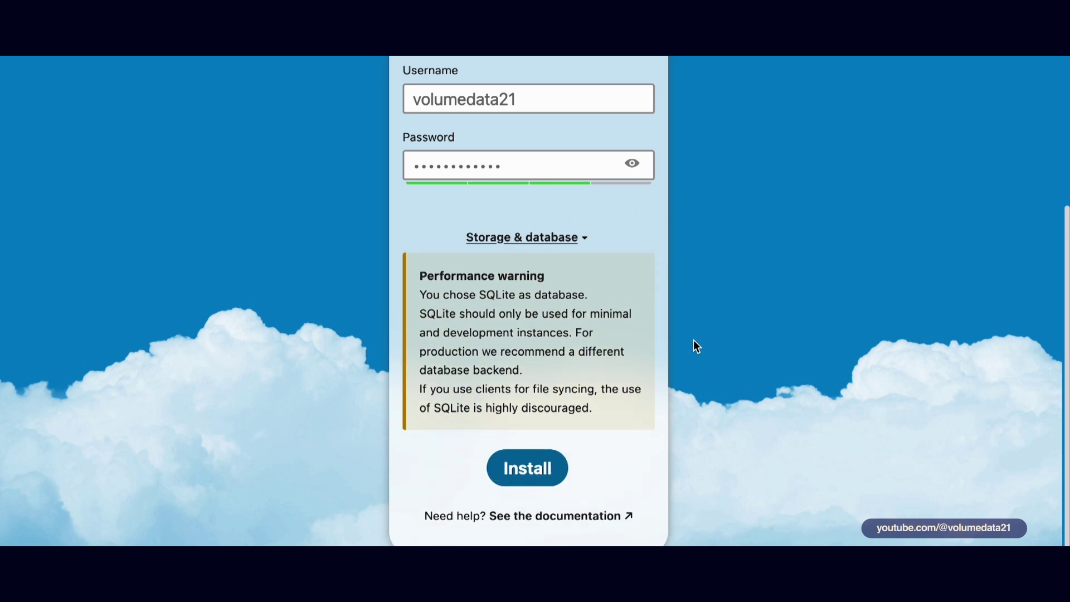
pyautogui.moveTo(420, 290); pyautogui.dragTo(594, 410)
pyautogui.click(540, 470)
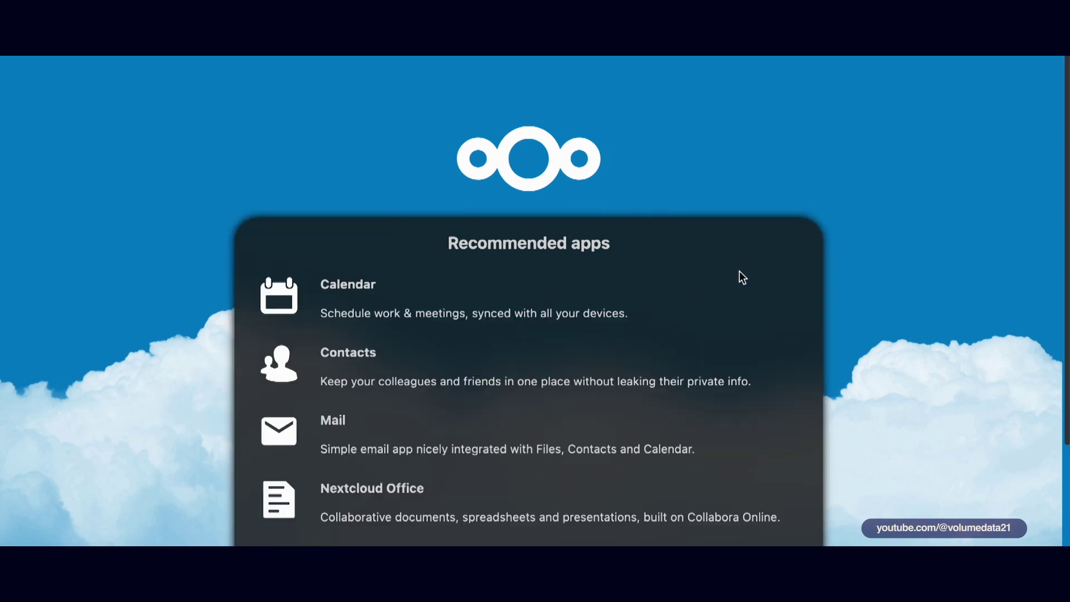
# - Skip the Calendar, Contacts, Mail and Office recommendations and close the welcome dialog
pyautogui.moveTo(1066, 75); pyautogui.dragTo(1067, 244)
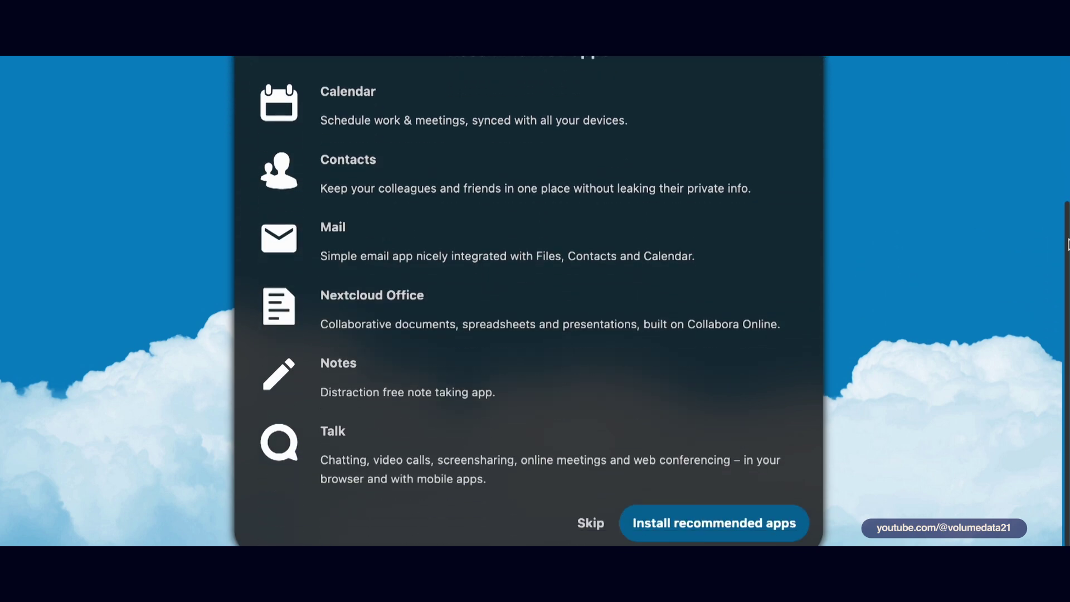
pyautogui.scroll(4, 1053, 168)
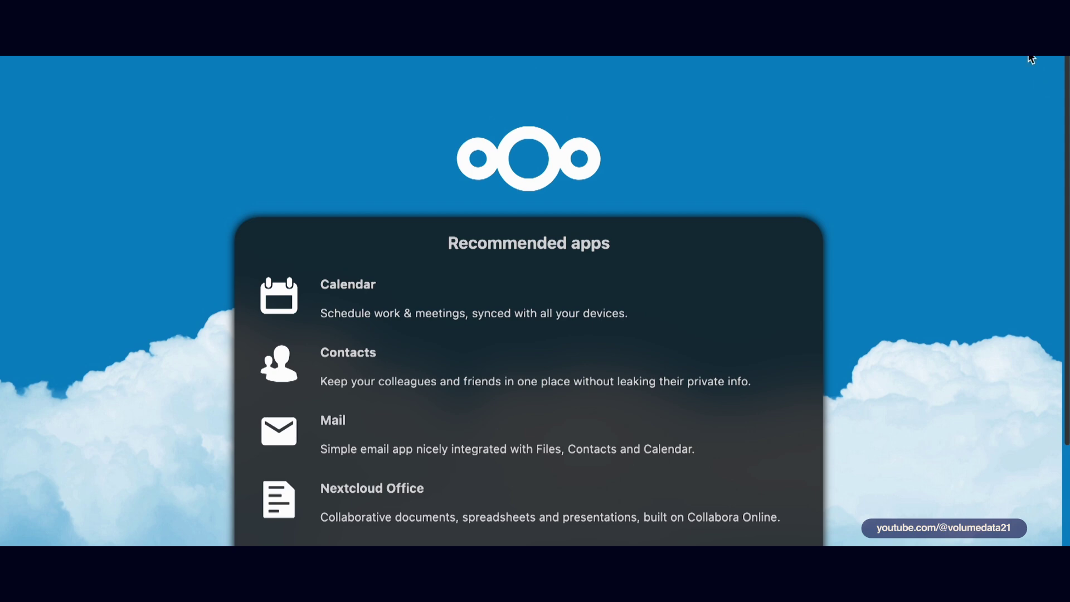
pyautogui.scroll(-5, 1029, 79)
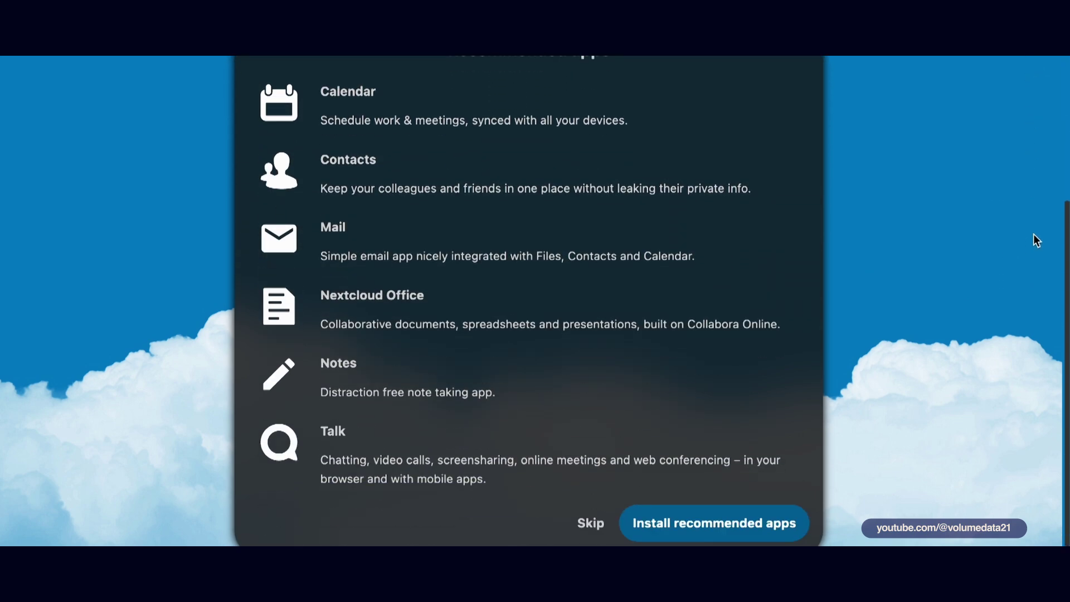
pyautogui.click(574, 526)
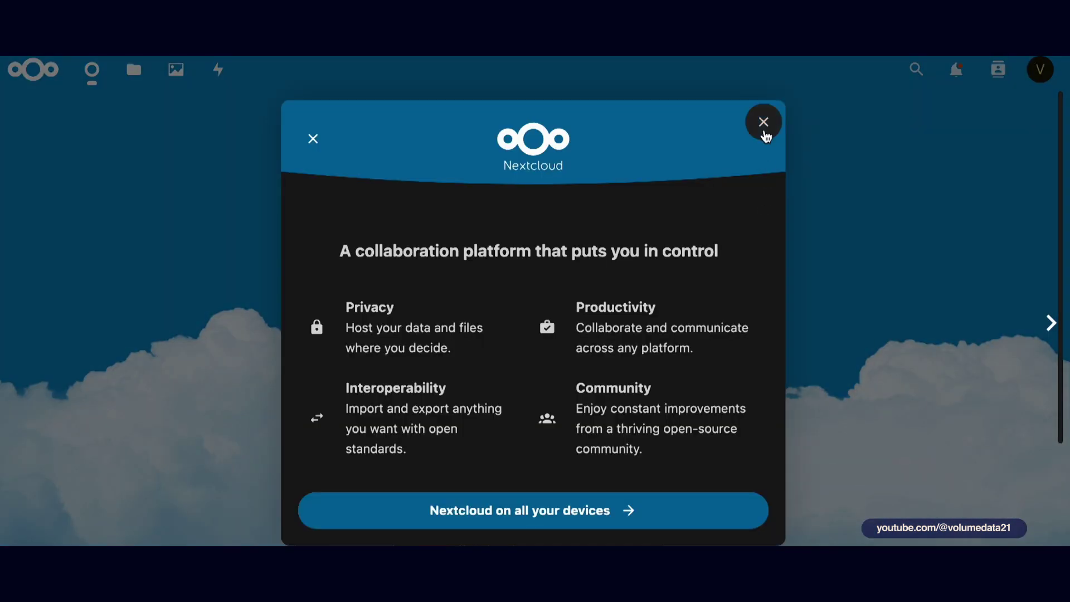
pyautogui.click(767, 136)
pyautogui.scroll(-2, 797, 229)
pyautogui.scroll(2, 797, 229)
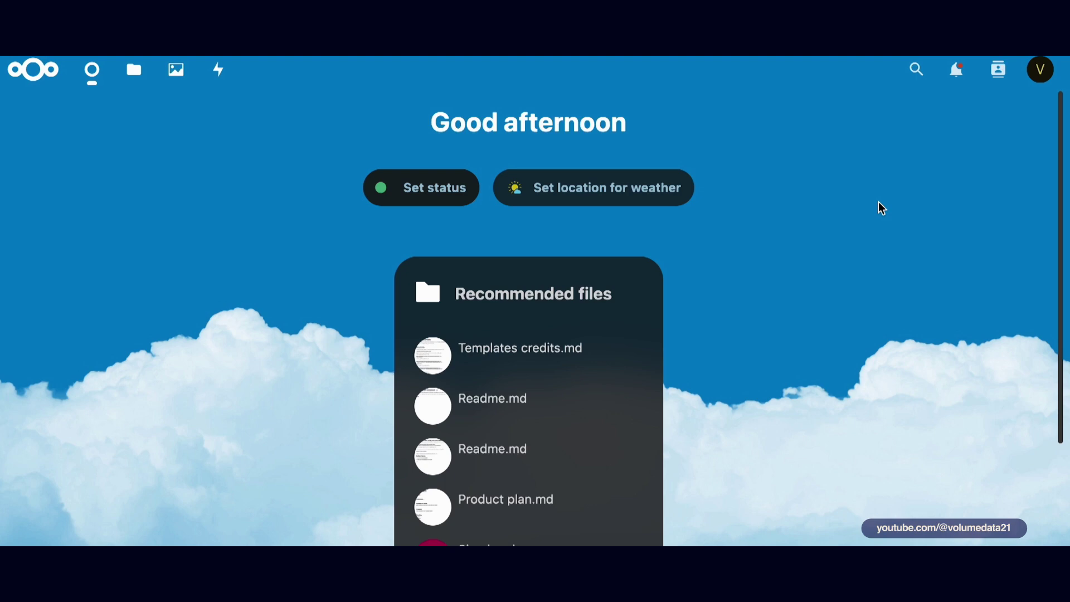
# - Dismiss the System Health panel, open Container Manager, and stop the nextcloud project
pyautogui.hotkey('ctrl', 'l')
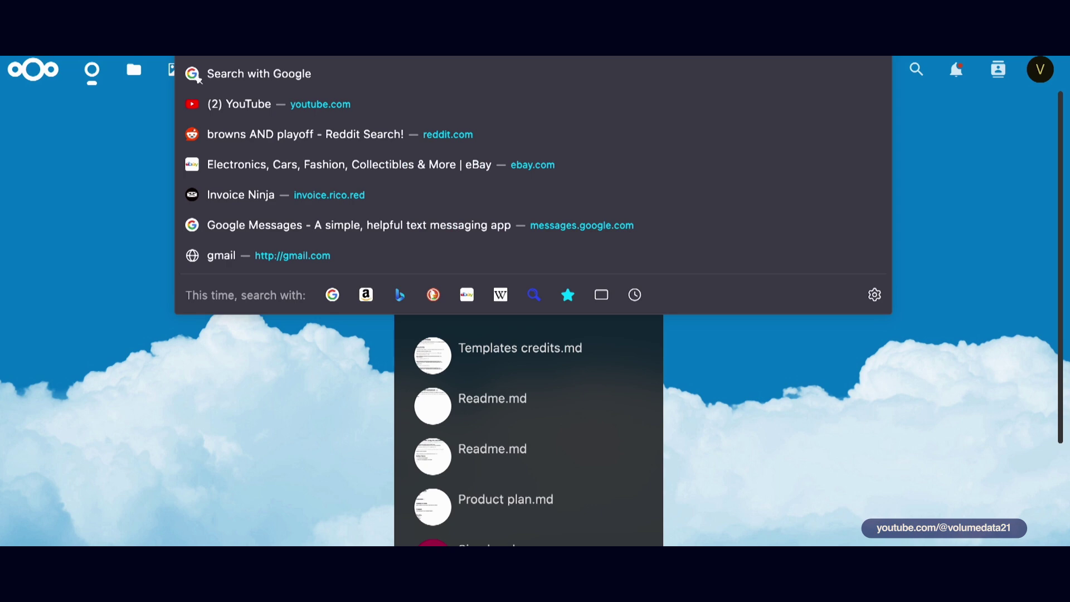
pyautogui.press('Escape')
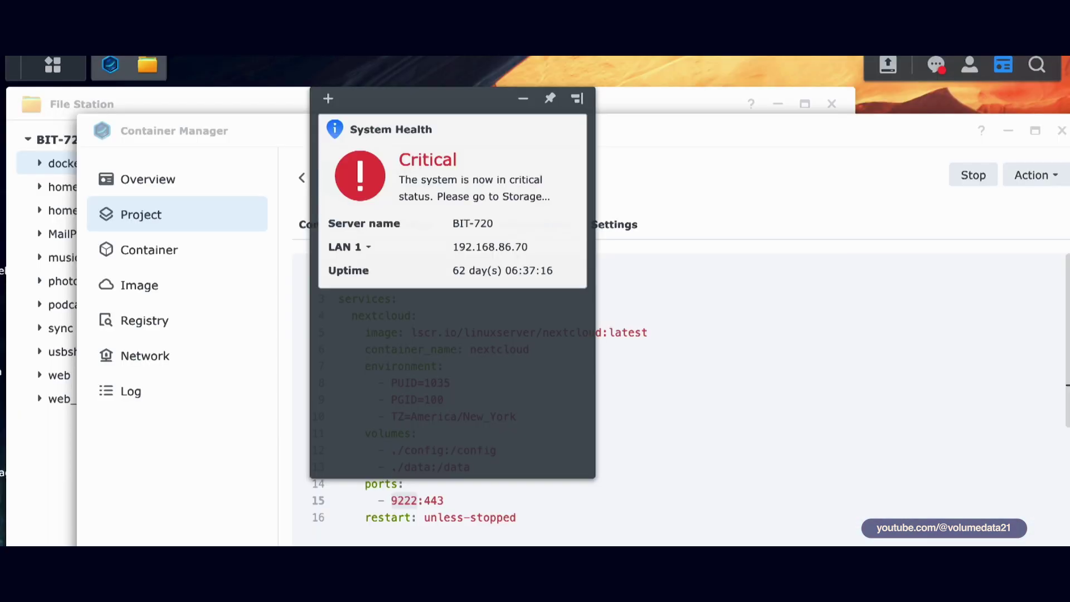
pyautogui.click(524, 99)
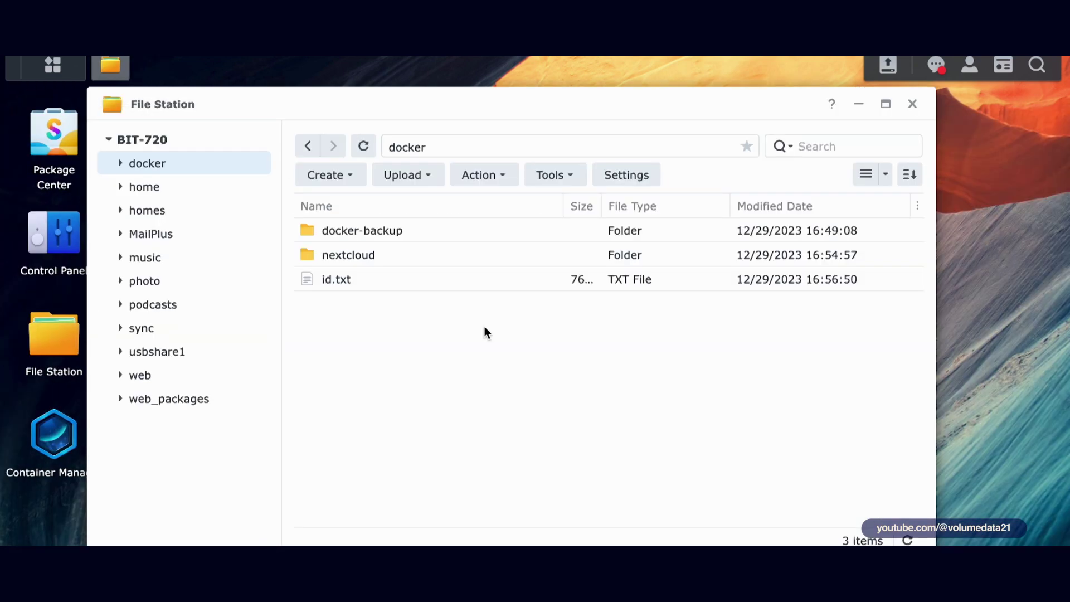
pyautogui.doubleClick(53, 435)
pyautogui.click(169, 185)
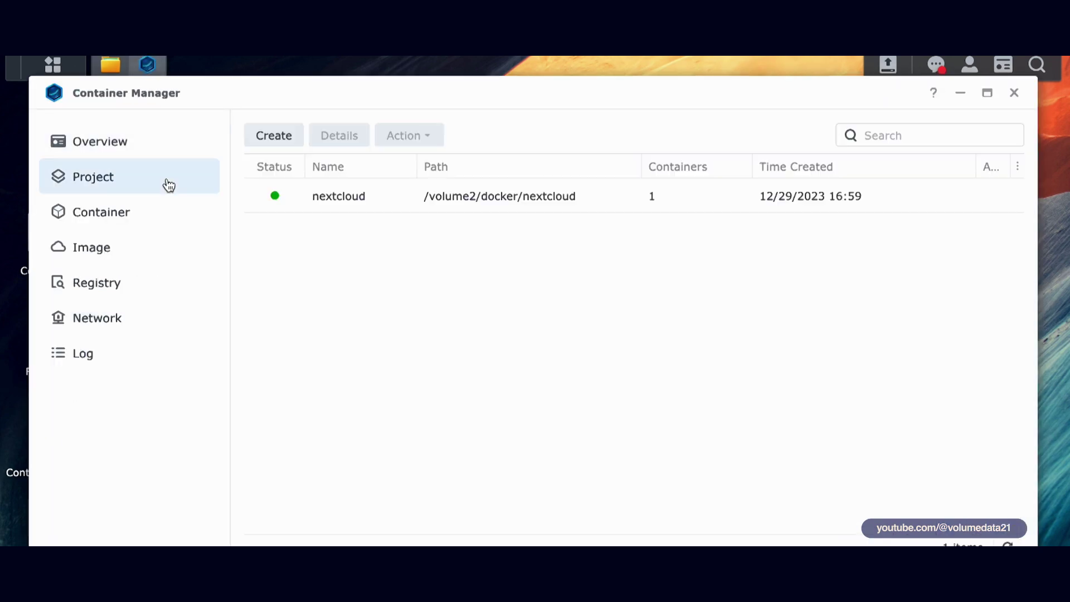
pyautogui.rightClick(390, 195)
pyautogui.click(421, 262)
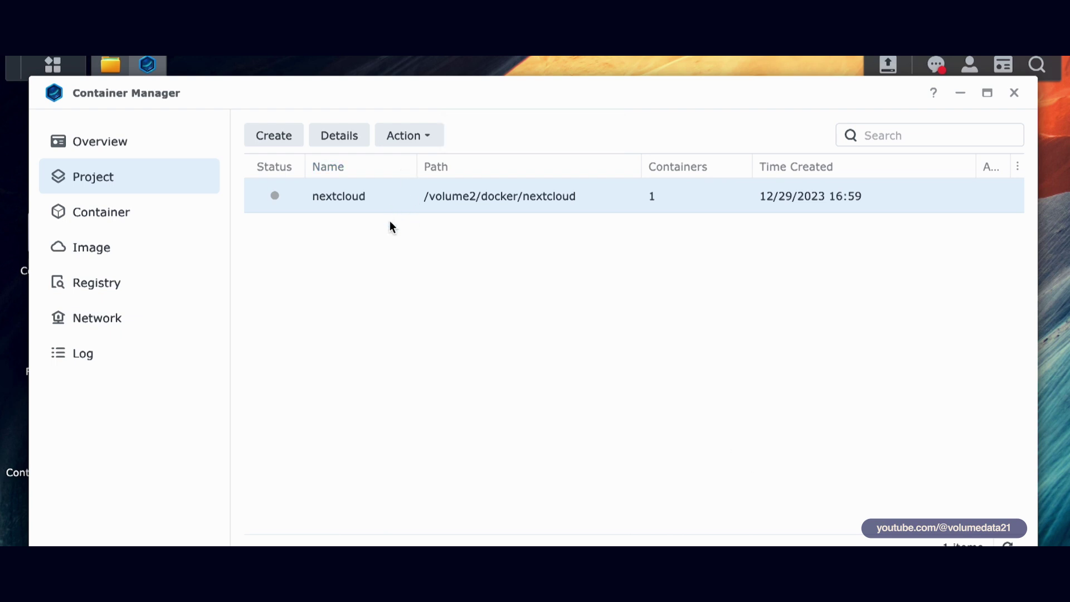
# - Delete the stopped nextcloud project
pyautogui.rightClick(388, 195)
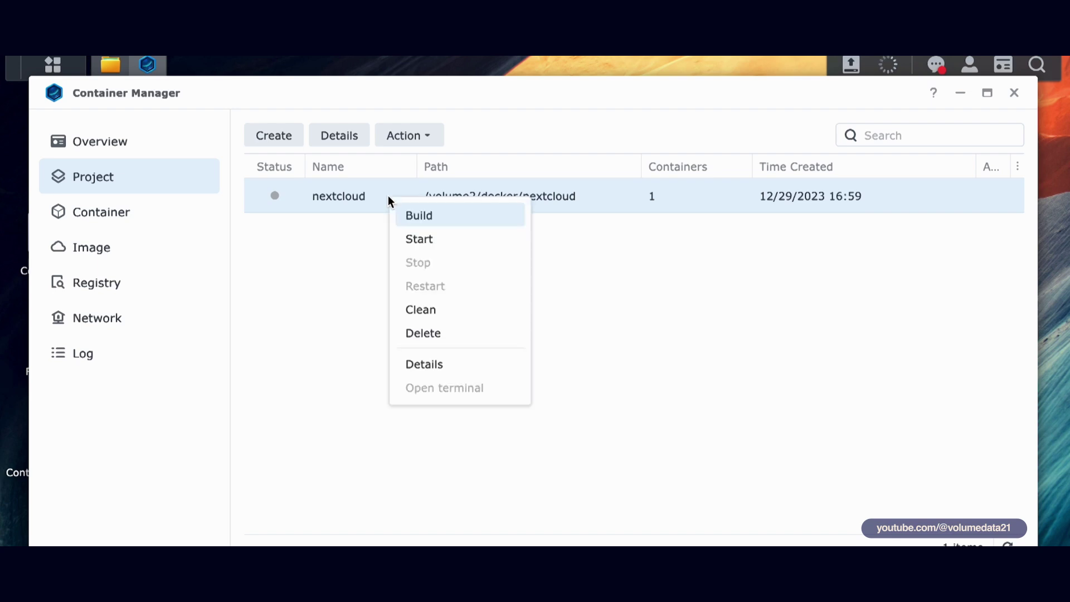
pyautogui.click(443, 333)
pyautogui.click(661, 353)
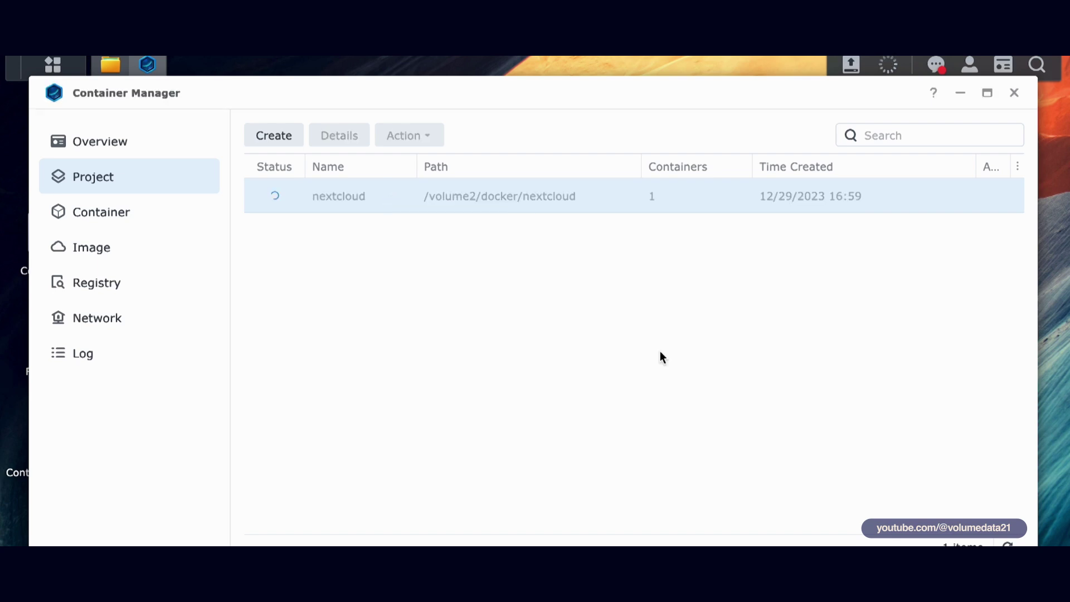
# - Delete the nextcloud container and dismiss the resulting error message
pyautogui.click(123, 212)
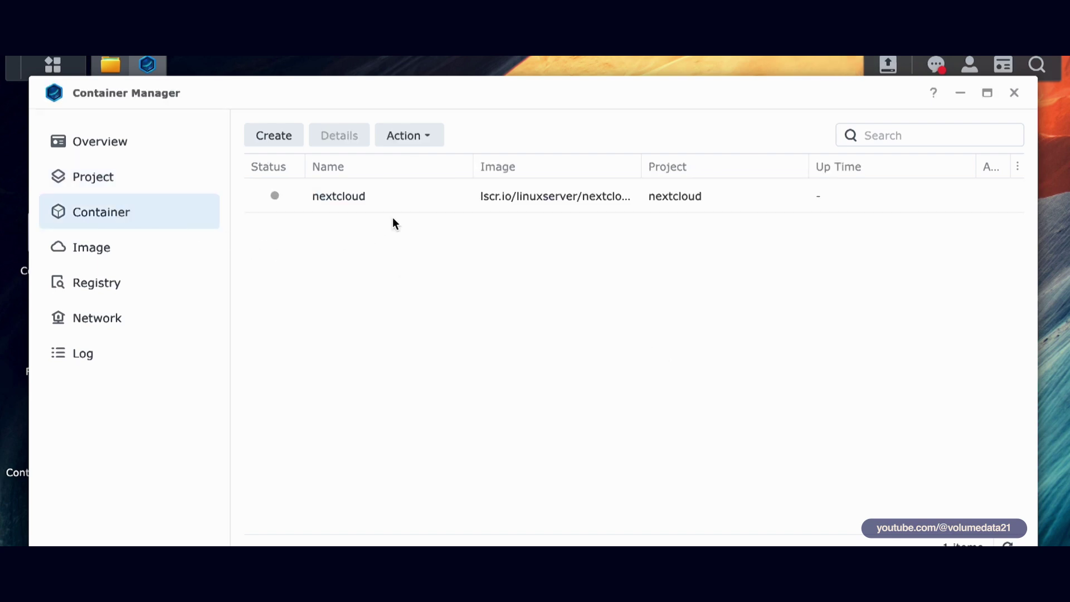
pyautogui.rightClick(406, 199)
pyautogui.click(467, 336)
pyautogui.click(659, 370)
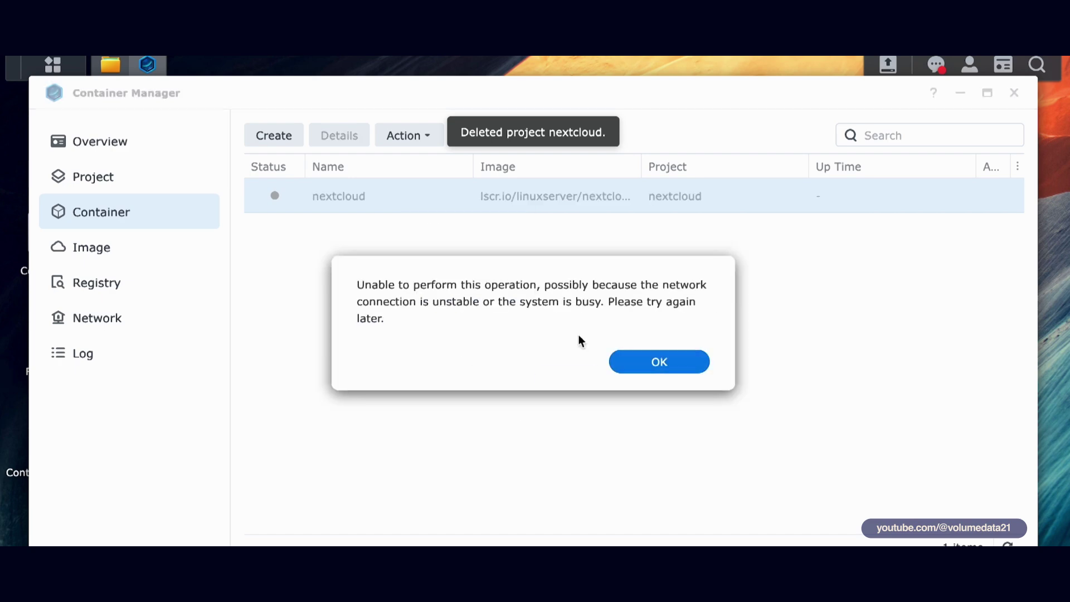
pyautogui.click(693, 357)
# - Verify no projects or containers remain, then view the nextcloud and mariadb images
pyautogui.click(159, 186)
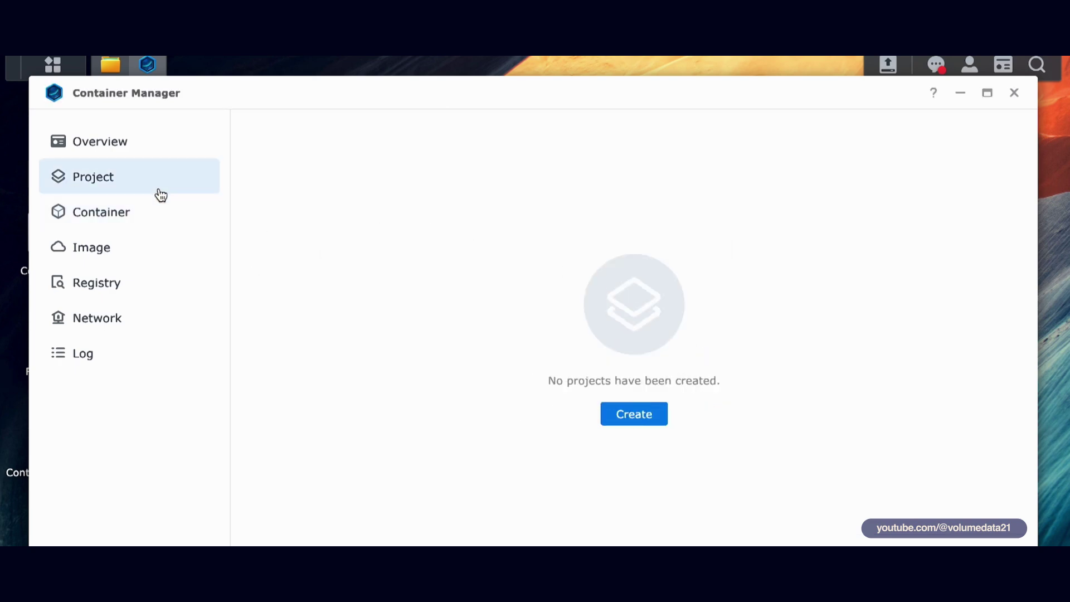
pyautogui.click(162, 213)
pyautogui.click(167, 246)
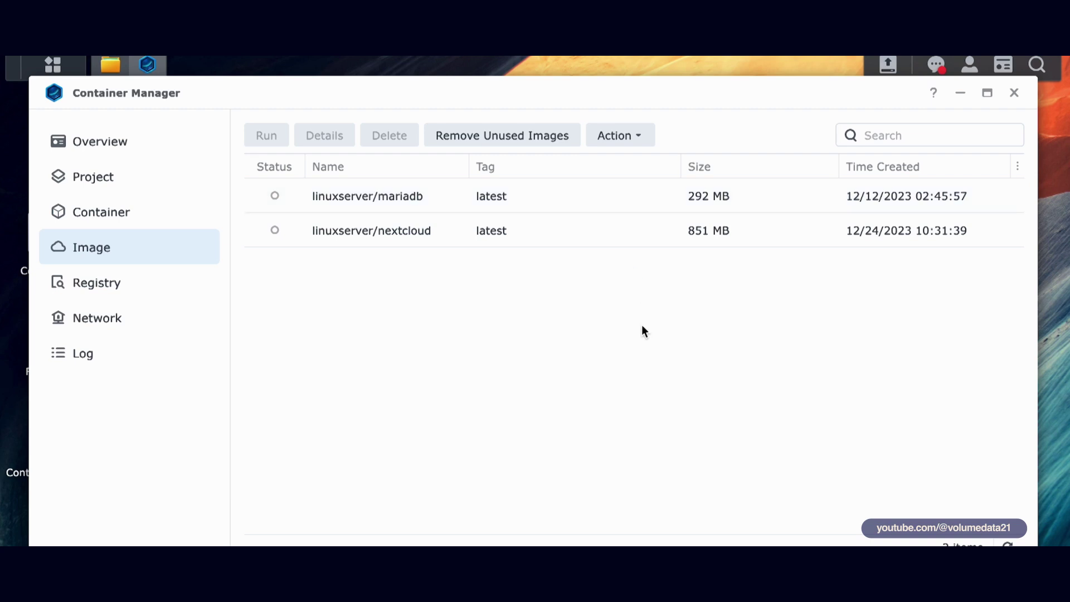
# - Close Container Manager and inspect the config and data folders inside docker/nextcloud
pyautogui.click(1014, 93)
pyautogui.rightClick(383, 256)
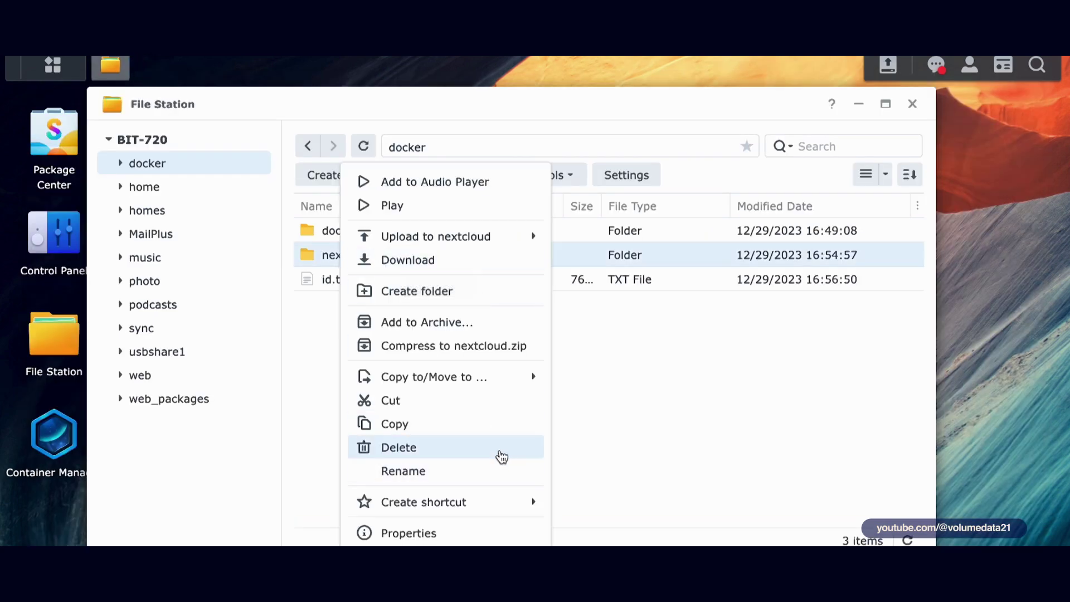
pyautogui.press('Escape')
pyautogui.doubleClick(383, 255)
pyautogui.doubleClick(382, 237)
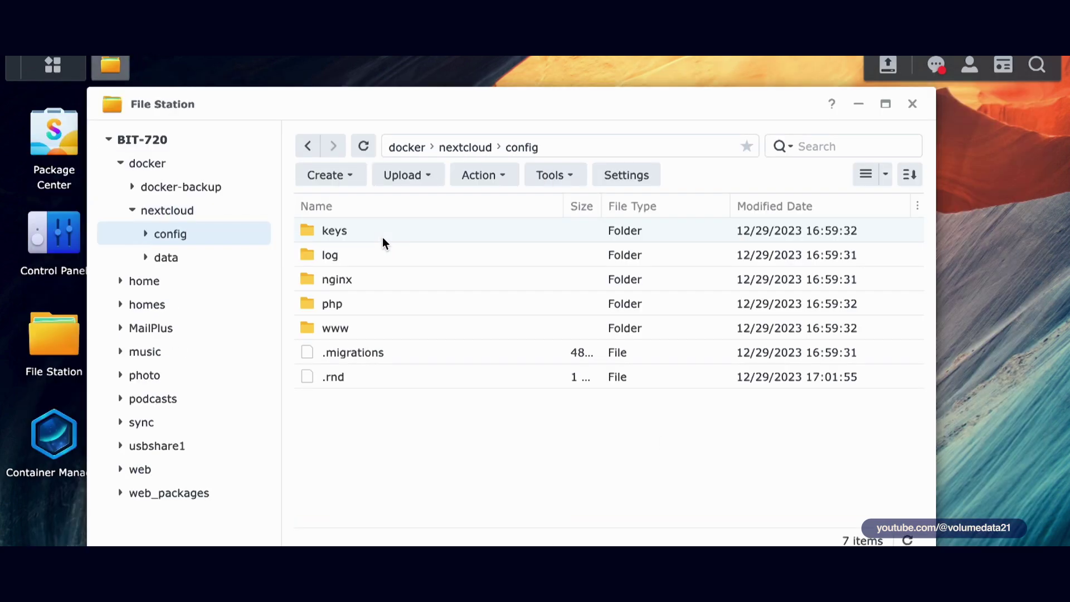
pyautogui.click(473, 151)
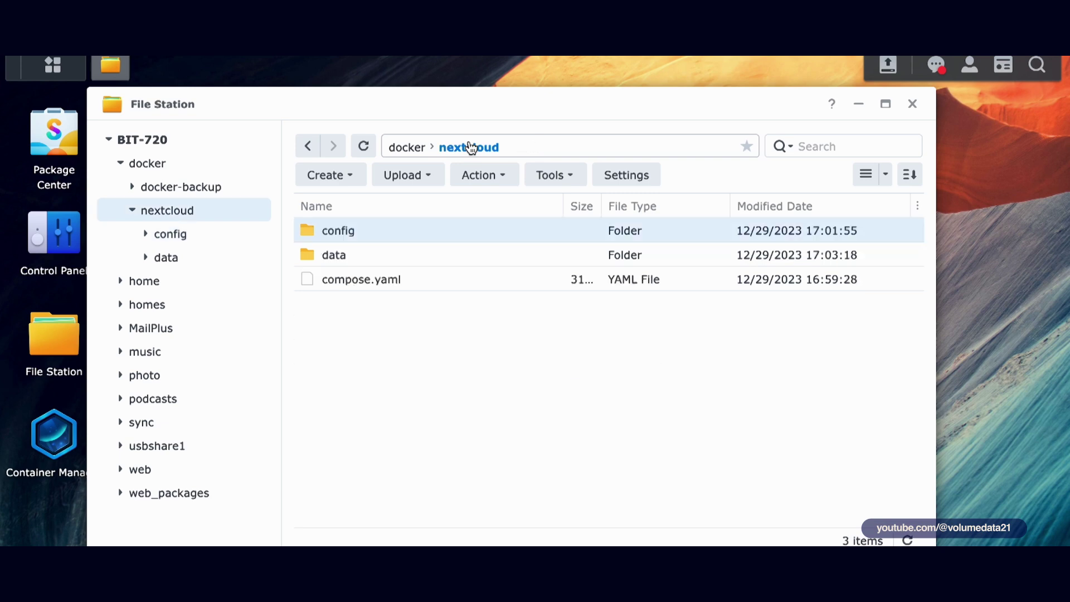
pyautogui.doubleClick(386, 259)
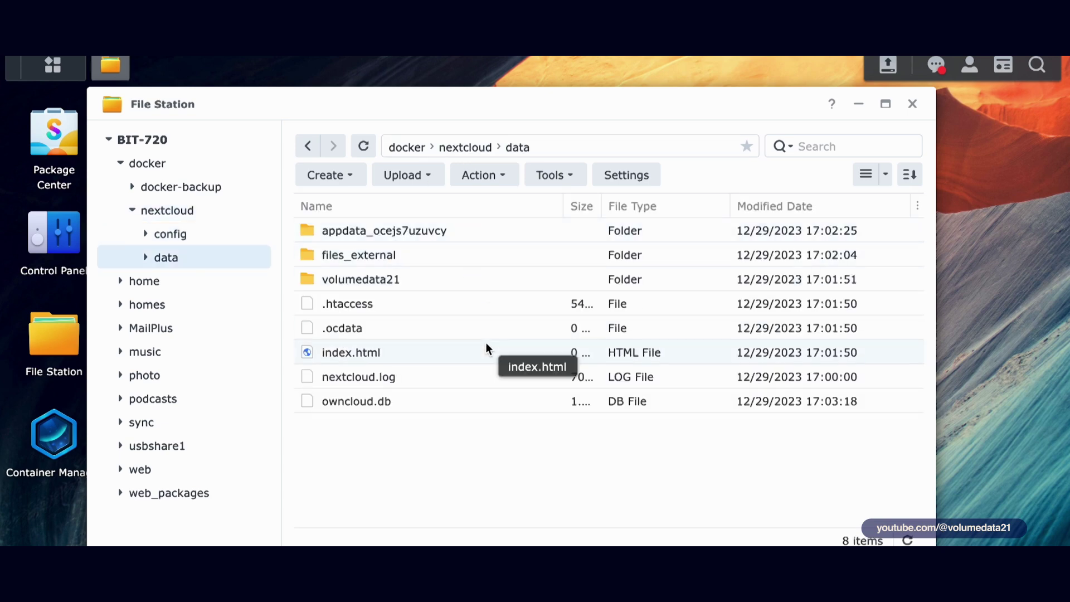
pyautogui.click(475, 152)
pyautogui.click(413, 152)
# - Delete the nextcloud folder from the docker share
pyautogui.rightClick(369, 252)
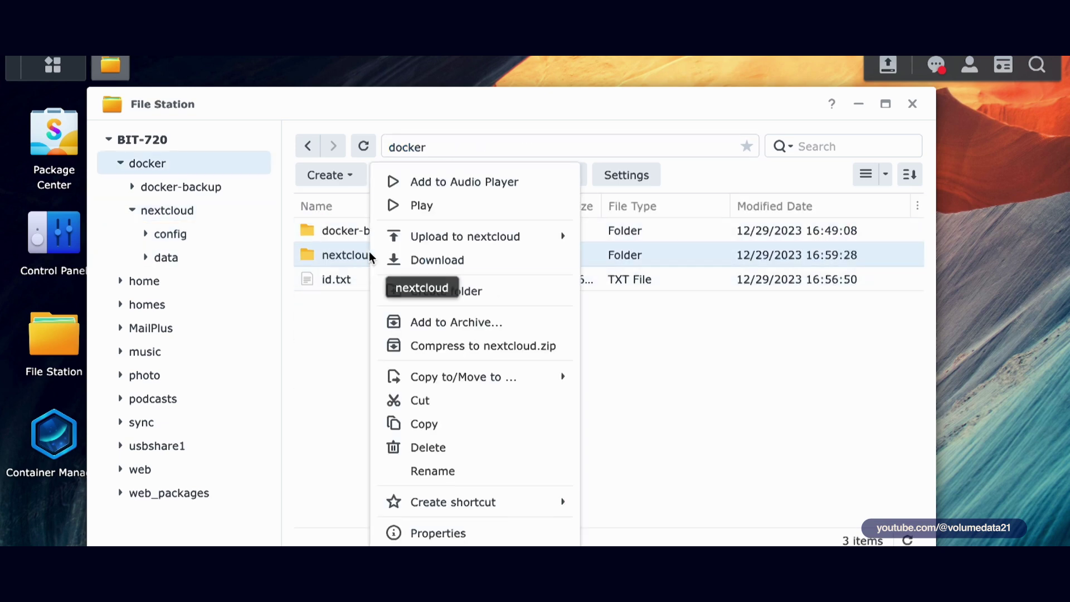
pyautogui.click(452, 447)
pyautogui.click(633, 347)
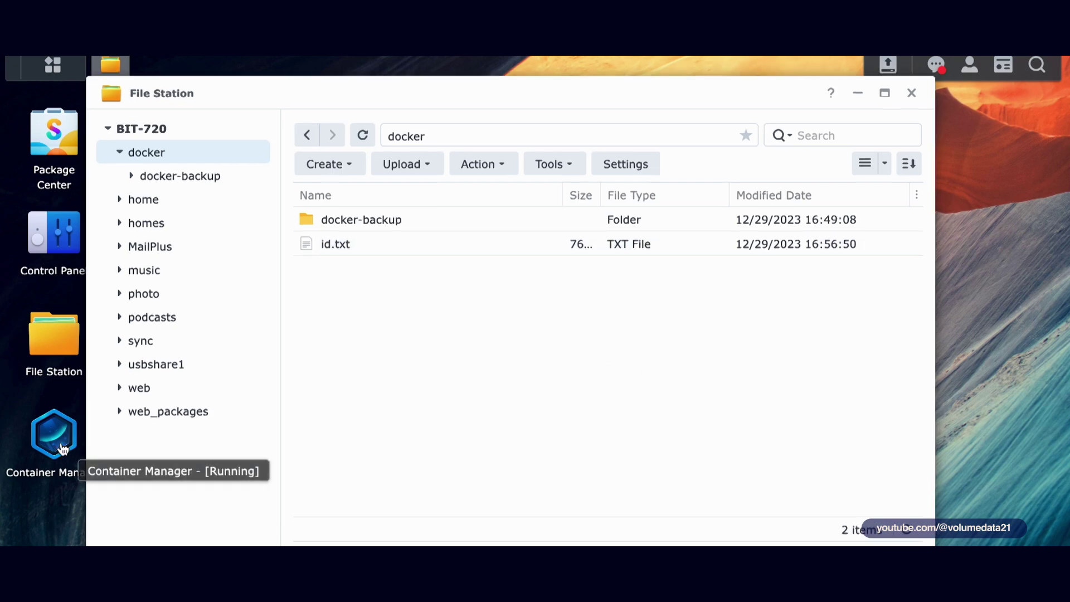
# - Start a new Container Manager project named nextcloud
pyautogui.click(56, 440)
pyautogui.click(94, 177)
pyautogui.click(650, 412)
pyautogui.click(482, 192)
pyautogui.write('nextcloud')
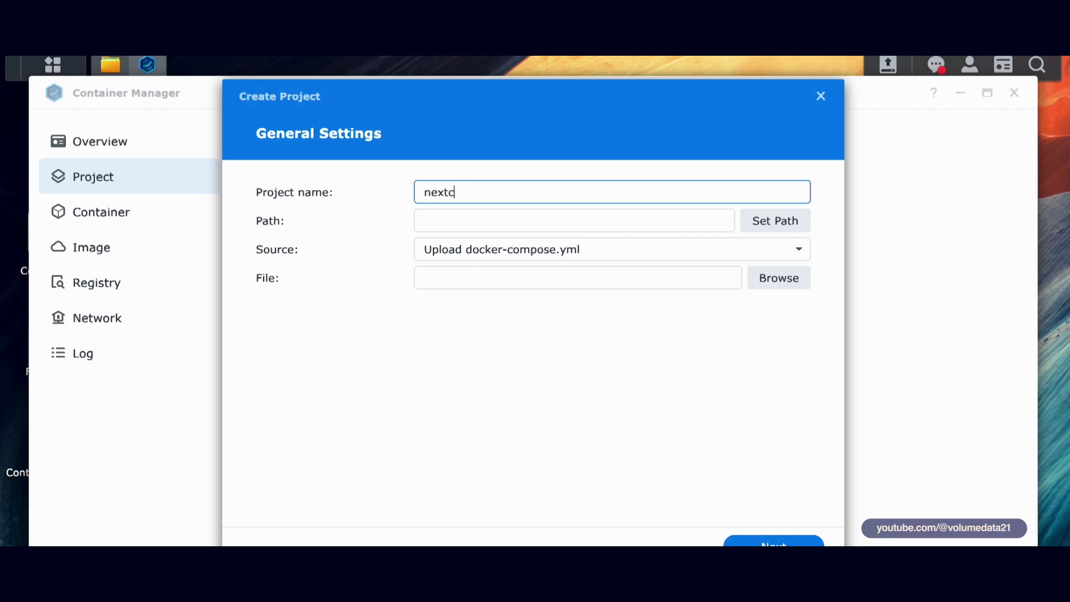
pyautogui.press('Tab')
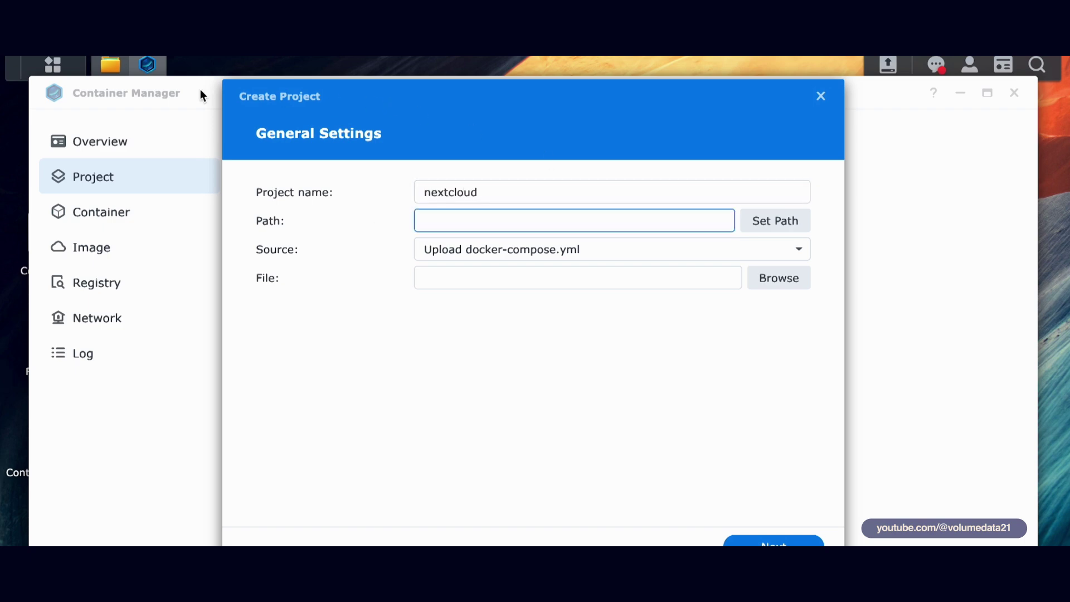
# - Create a new nextcloud folder inside the docker share in File Station
pyautogui.click(201, 89)
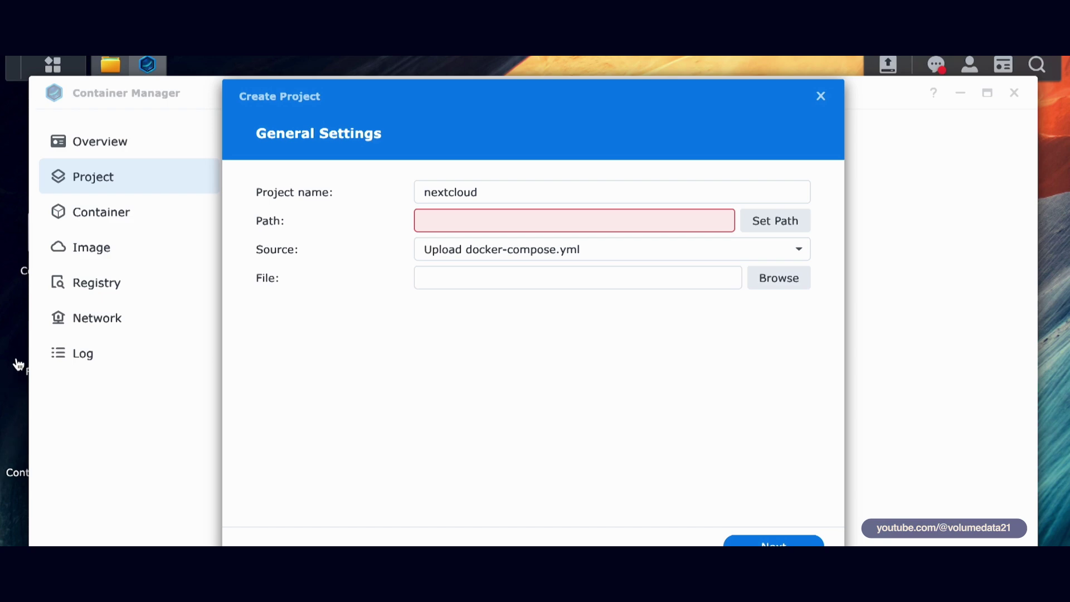
pyautogui.click(22, 359)
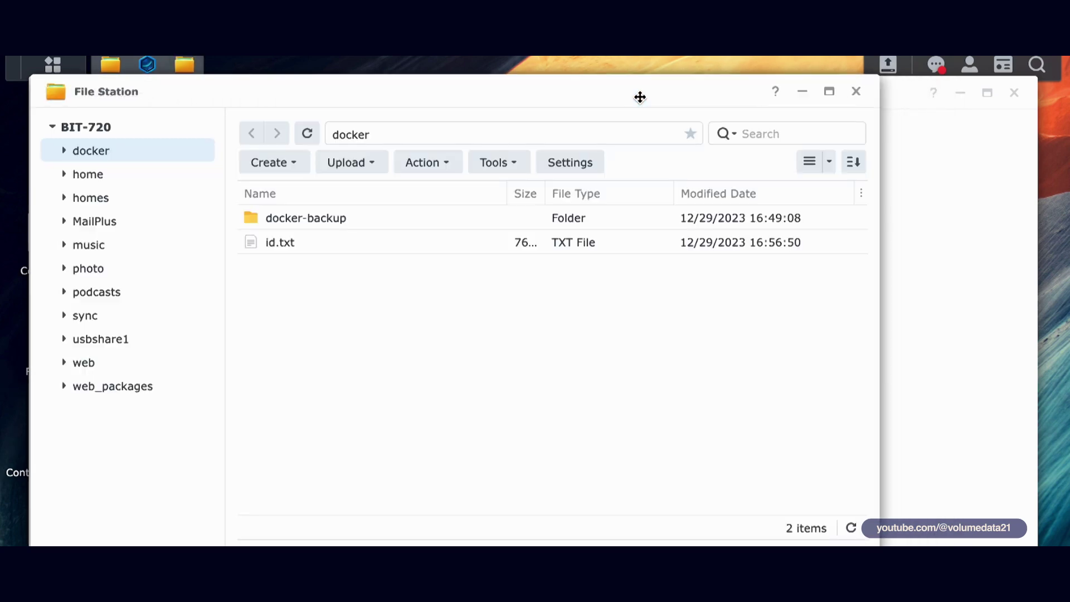
pyautogui.rightClick(298, 319)
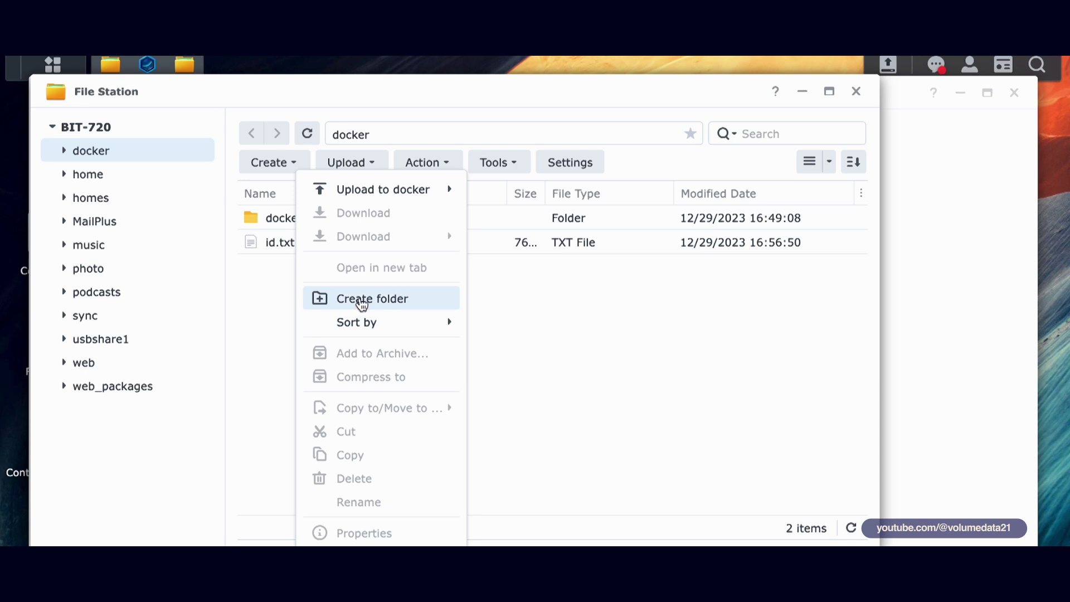
pyautogui.click(360, 300)
pyautogui.write('nextcloud')
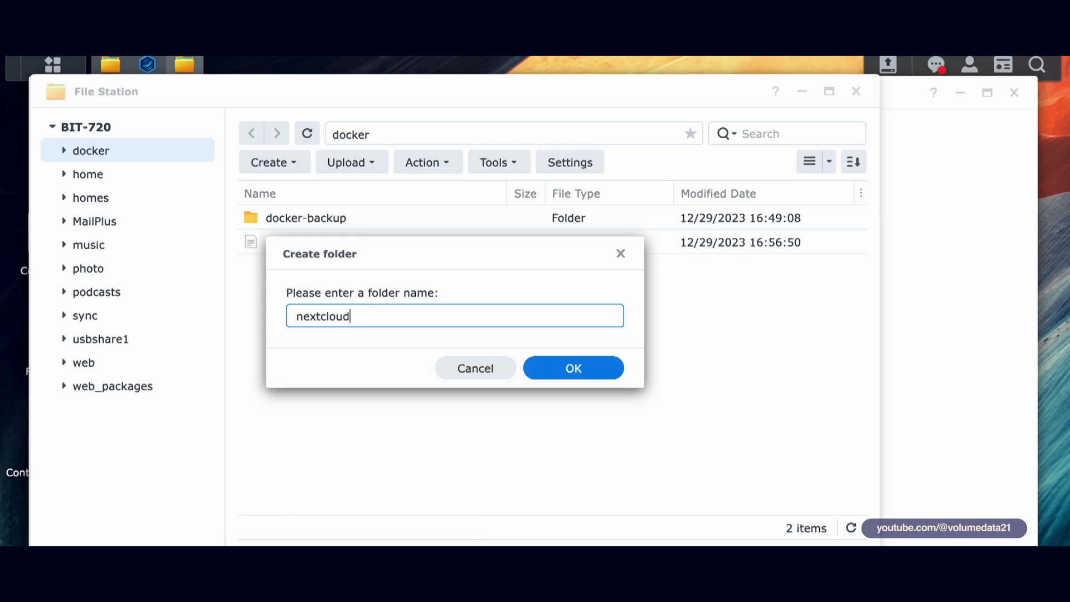
pyautogui.press('Return')
pyautogui.click(966, 248)
# - Set the project path to /docker/nextcloud and choose to create a new docker-compose.yml
pyautogui.click(754, 224)
pyautogui.click(382, 197)
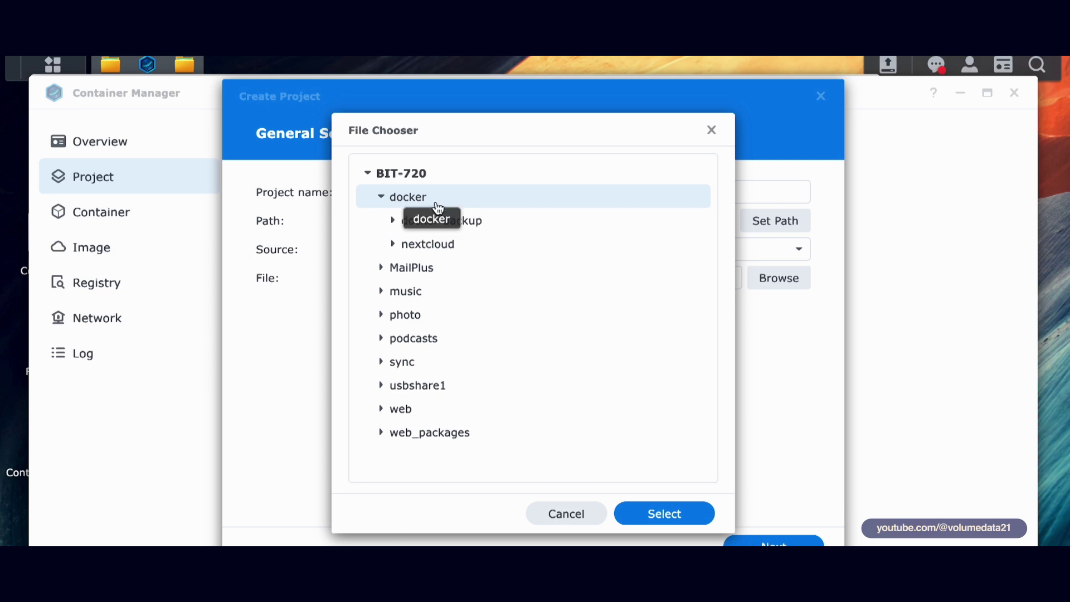
pyautogui.click(439, 245)
pyautogui.click(665, 513)
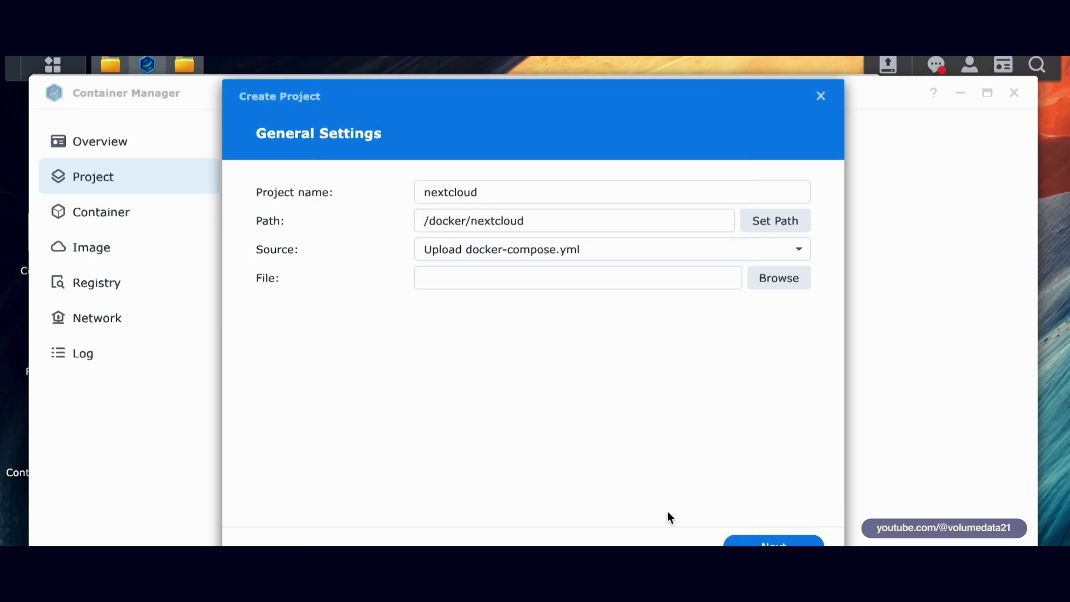
pyautogui.click(509, 254)
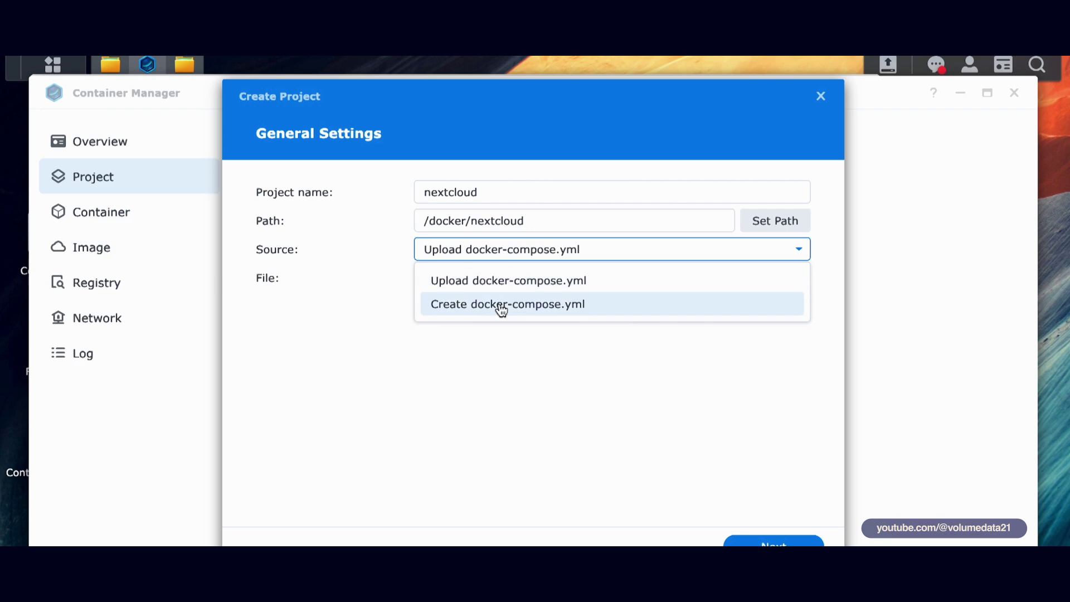
pyautogui.click(499, 304)
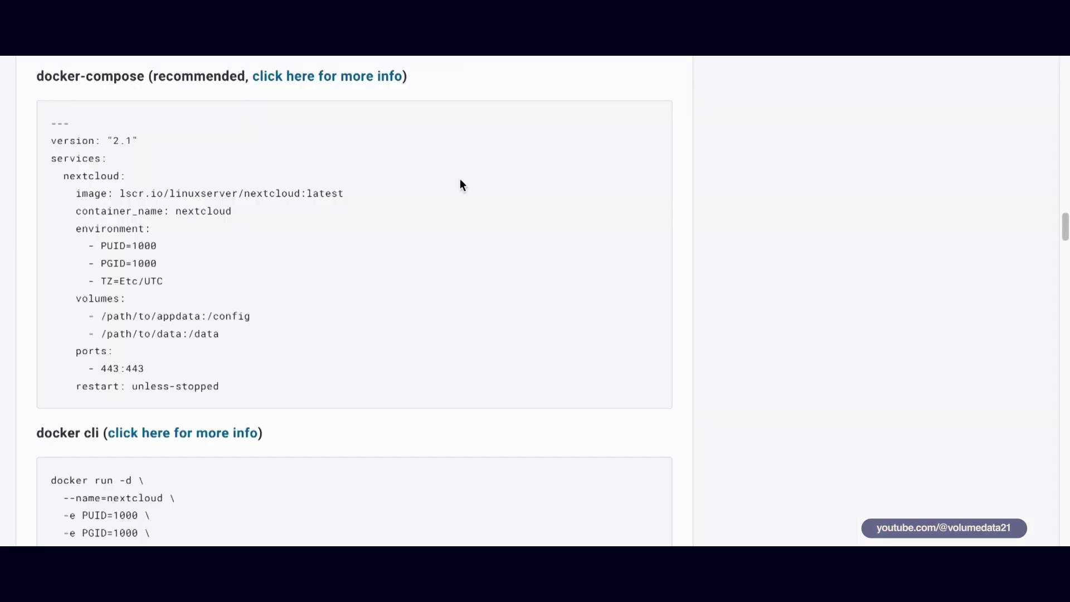
# - Change the nextcloud service's PUID to 1035 and PGID to 100
pyautogui.scroll(2, 347, 280)
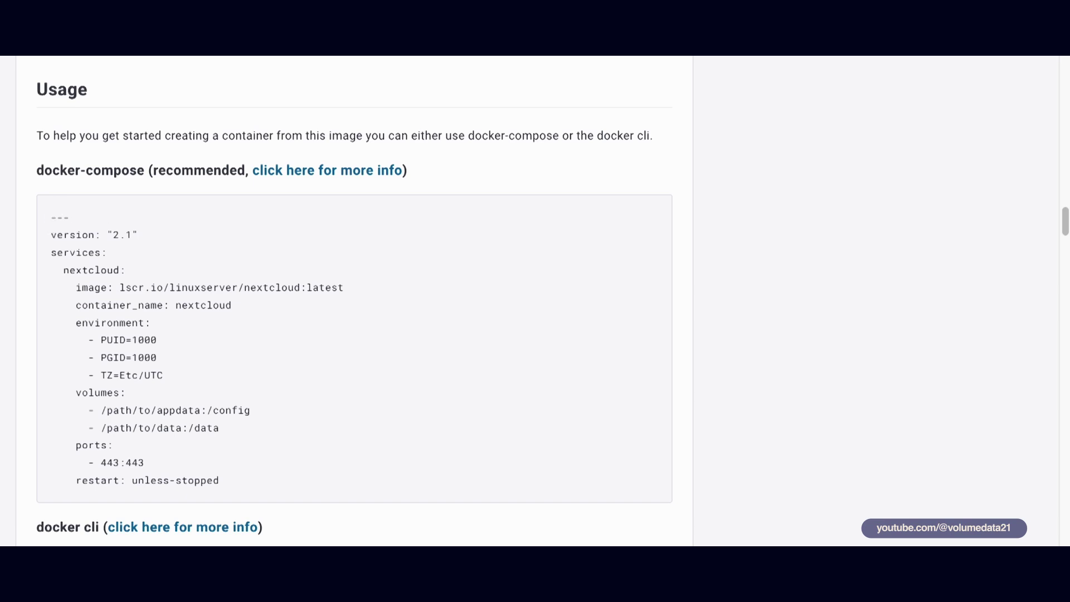
pyautogui.moveTo(41, 219); pyautogui.dragTo(221, 481)
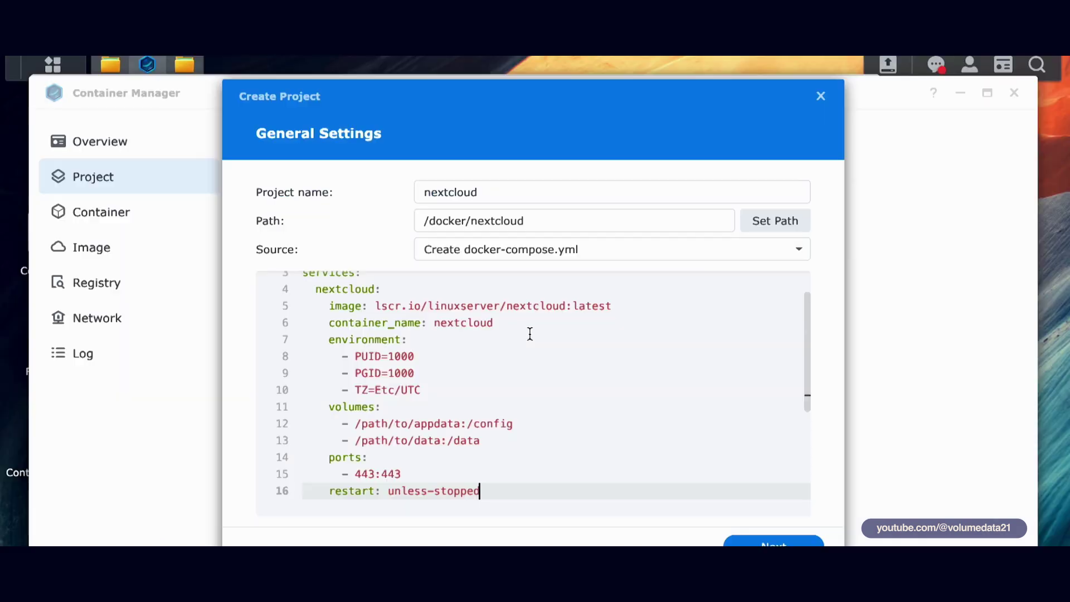
pyautogui.scroll(2, 487, 339)
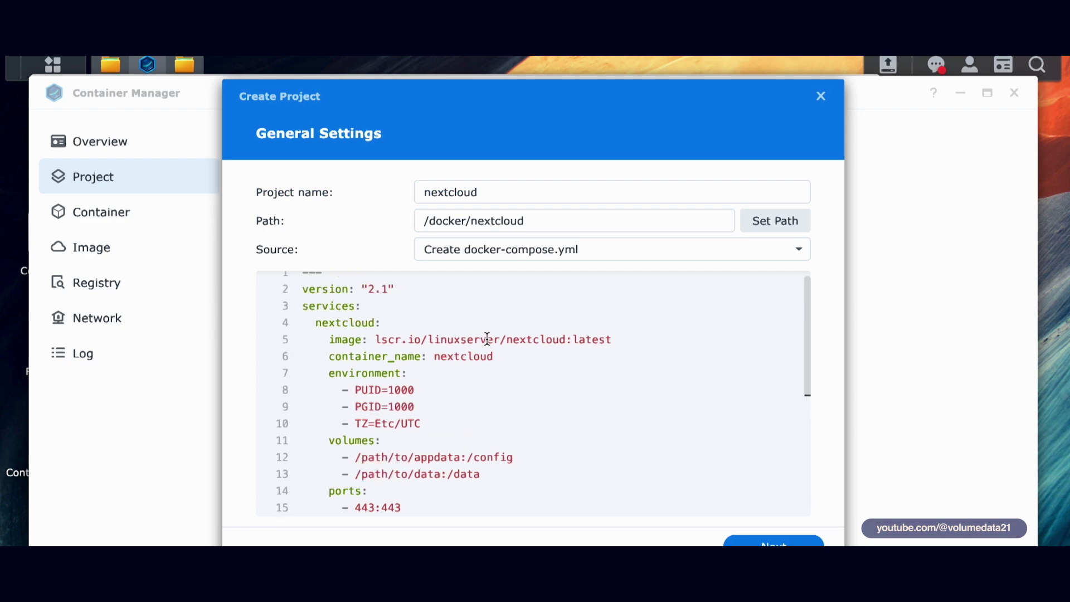
pyautogui.scroll(1, 416, 356)
pyautogui.scroll(-2, 412, 363)
pyautogui.doubleClick(413, 366)
pyautogui.write('1035')
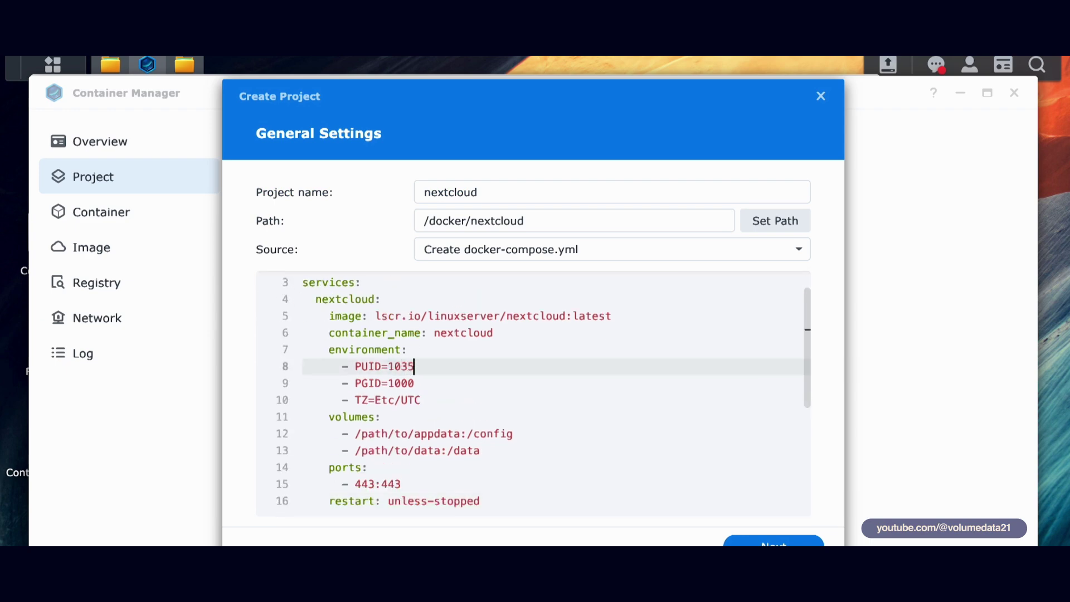
pyautogui.press('Down')
pyautogui.press('BackSpace')
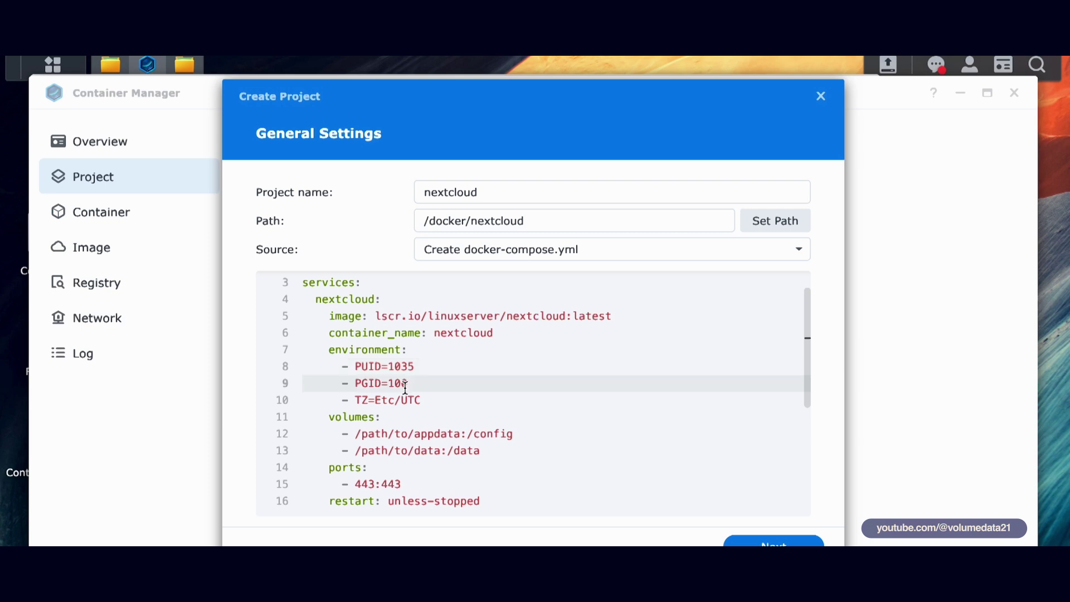
# - Set TZ to America/New_York and the volumes to ./config and ./data
pyautogui.moveTo(375, 401); pyautogui.dragTo(428, 403)
pyautogui.write('Ameri')
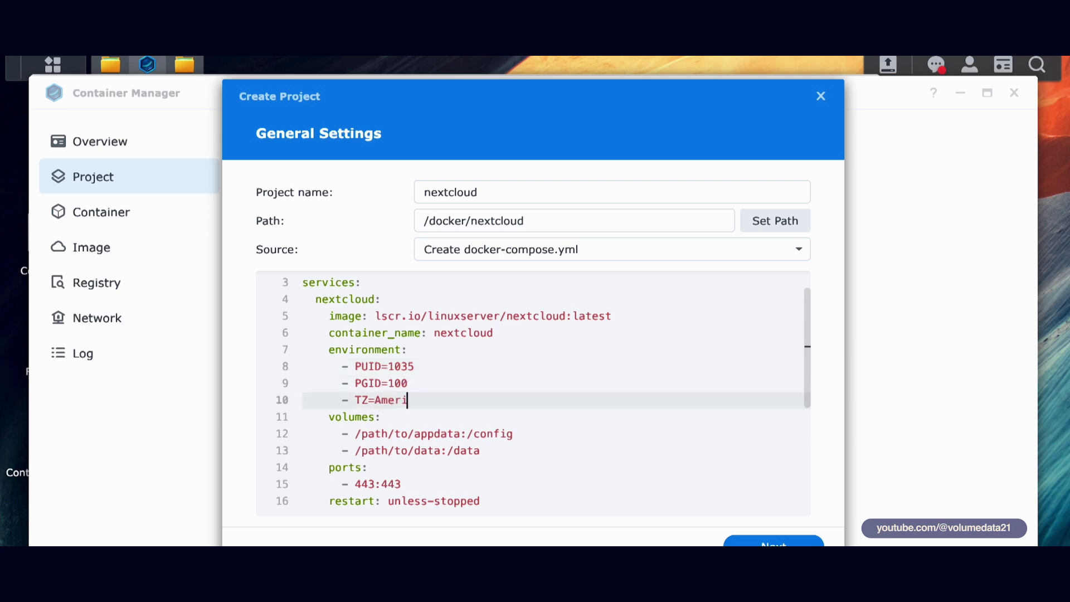
pyautogui.write('ca/New_York')
pyautogui.press('Down')
pyautogui.press('Down')
pyautogui.press('Left')
pyautogui.press('Left')
pyautogui.press('Left')
pyautogui.press('BackSpace')
pyautogui.press('BackSpace')
pyautogui.press('BackSpace')
pyautogui.press('BackSpace')
pyautogui.press('BackSpace')
pyautogui.press('BackSpace')
pyautogui.press('BackSpace')
pyautogui.press('BackSpace')
pyautogui.press('BackSpace')
pyautogui.press('BackSpace')
pyautogui.press('BackSpace')
pyautogui.press('BackSpace')
pyautogui.press('BackSpace')
pyautogui.press('BackSpace')
pyautogui.press('BackSpace')
pyautogui.press('BackSpace')
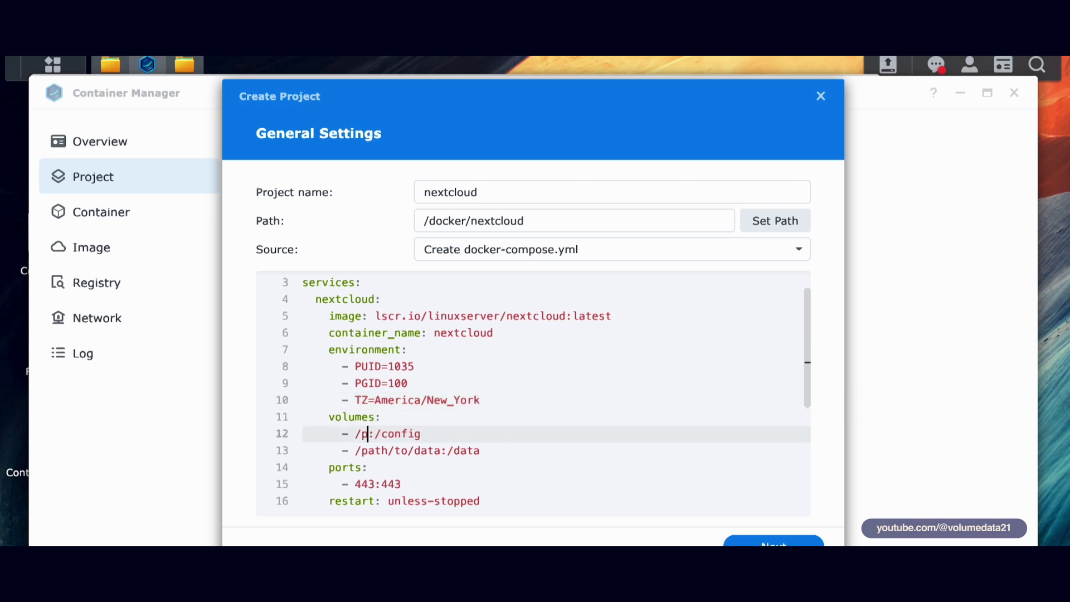
pyautogui.write('./config')
pyautogui.press('Down')
pyautogui.press('BackSpace')
pyautogui.press('BackSpace')
pyautogui.press('BackSpace')
pyautogui.press('BackSpace')
pyautogui.press('BackSpace')
pyautogui.press('BackSpace')
pyautogui.press('BackSpace')
pyautogui.press('BackSpace')
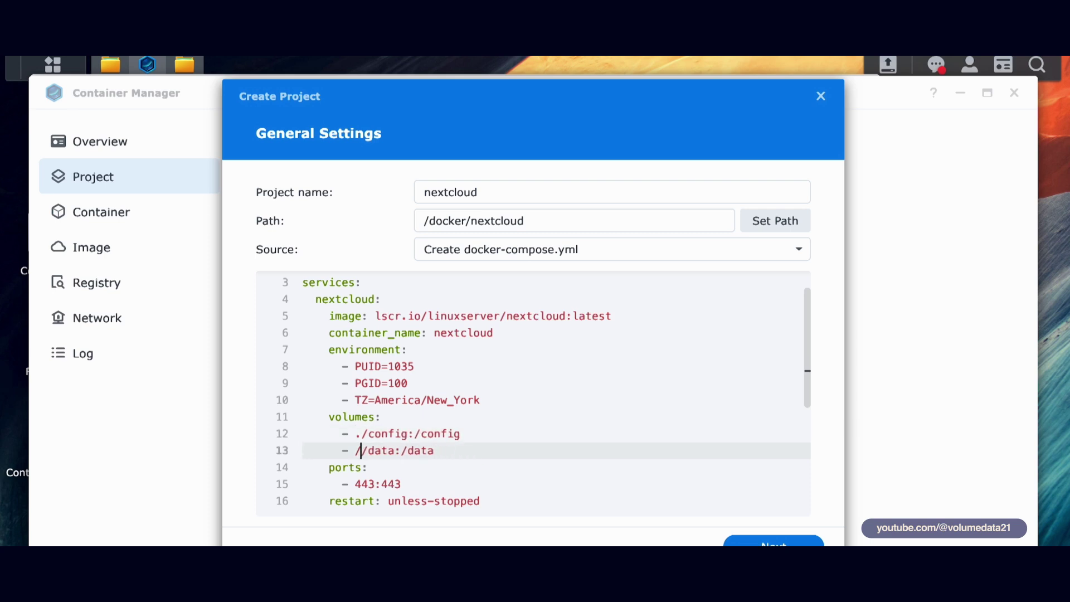
pyautogui.write('.')
# - Create a data folder inside docker/nextcloud in File Station
pyautogui.click(7, 360)
pyautogui.moveTo(502, 105); pyautogui.dragTo(431, 93)
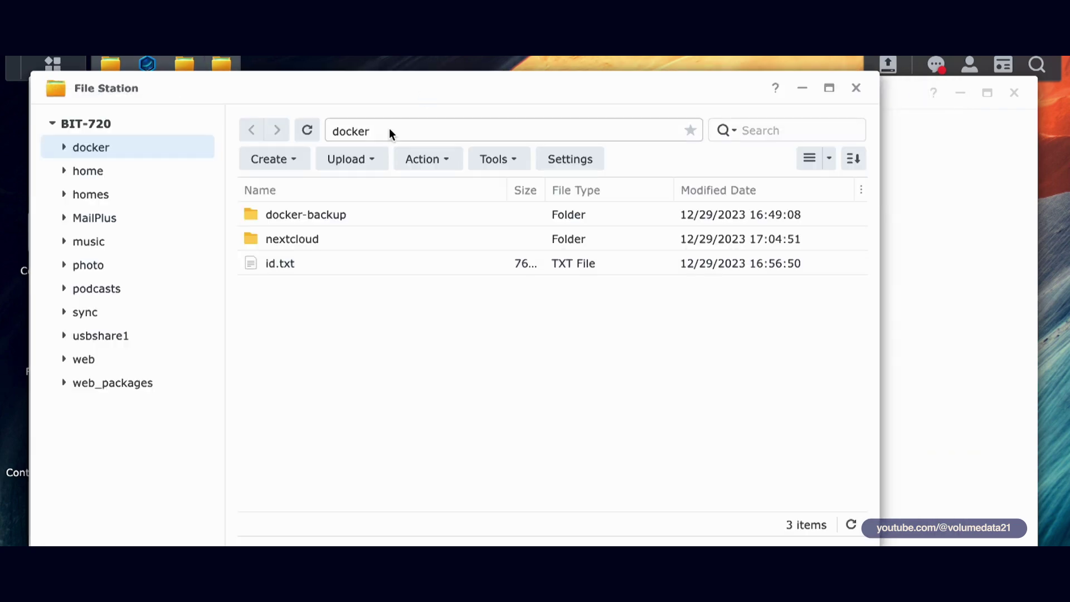
pyautogui.moveTo(363, 89); pyautogui.dragTo(336, 91)
pyautogui.doubleClick(281, 242)
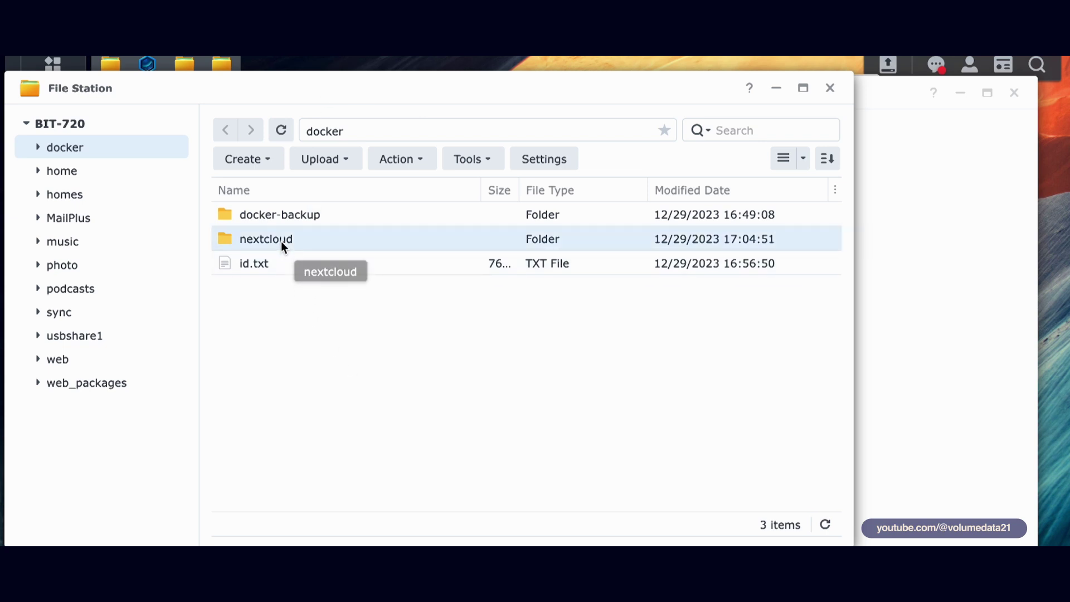
pyautogui.rightClick(382, 268)
pyautogui.click(422, 299)
pyautogui.write('data')
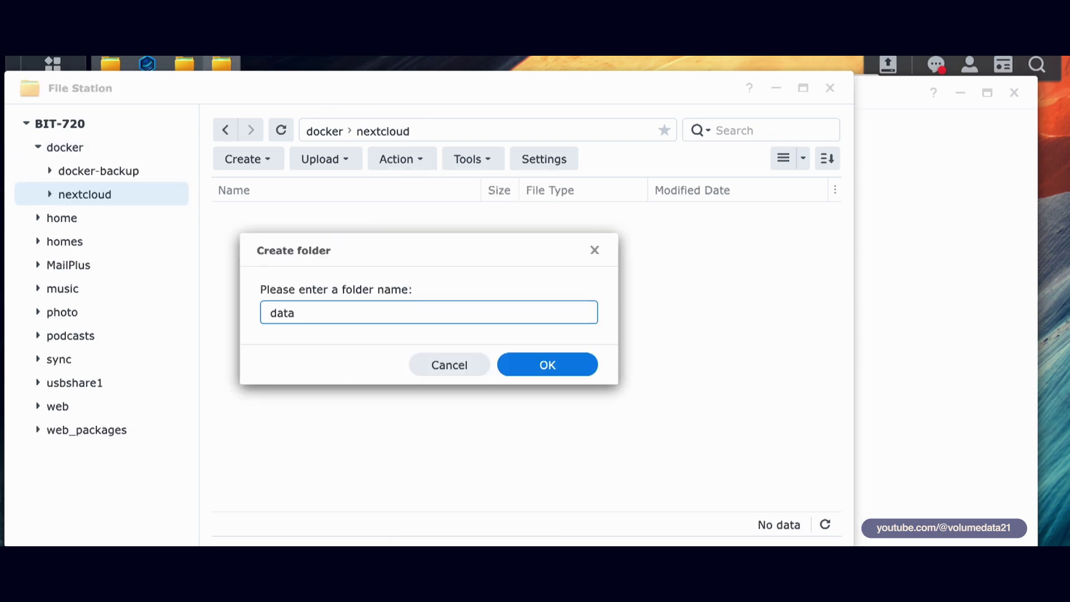
pyautogui.press('Return')
# - Create a second folder named config in docker/nextcloud
pyautogui.rightClick(402, 312)
pyautogui.click(431, 310)
pyautogui.write('config:/config')
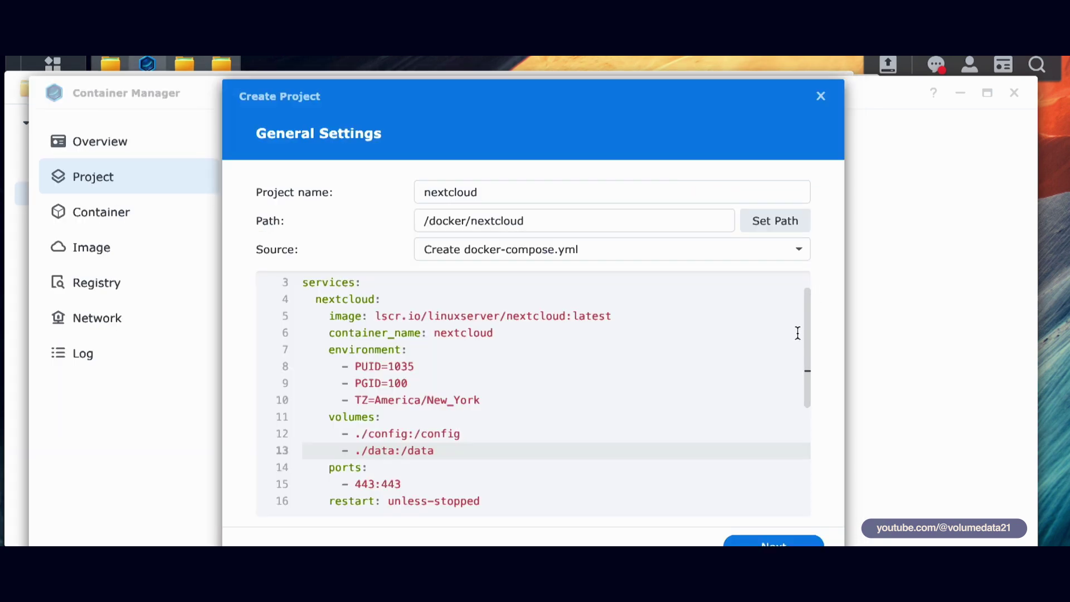
# - Change the host port on the ports line to 9333, mapping 9333:443
pyautogui.doubleClick(370, 483)
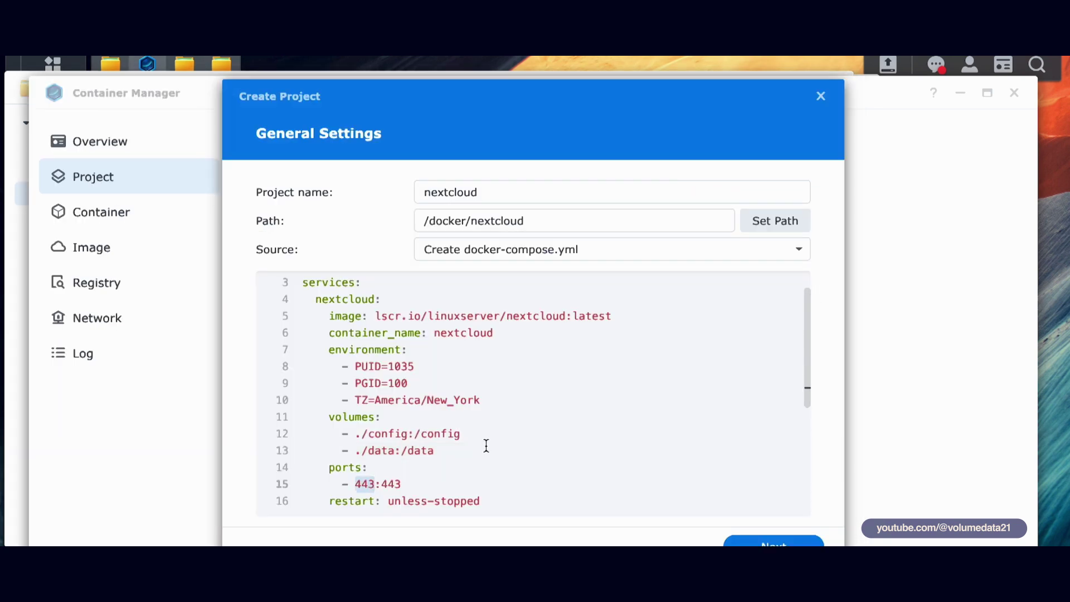
pyautogui.write('9222')
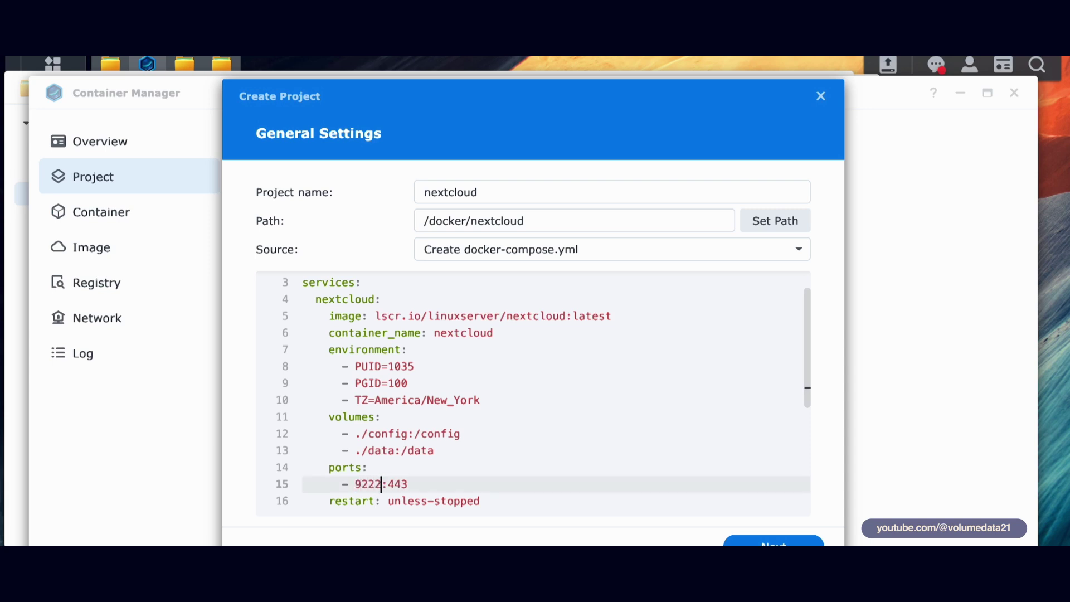
pyautogui.press('BackSpace')
pyautogui.press('BackSpace')
pyautogui.press('BackSpace')
pyautogui.write('333')
# - Highlight and review the nextcloud service block in the compose editor
pyautogui.moveTo(808, 316); pyautogui.dragTo(811, 263)
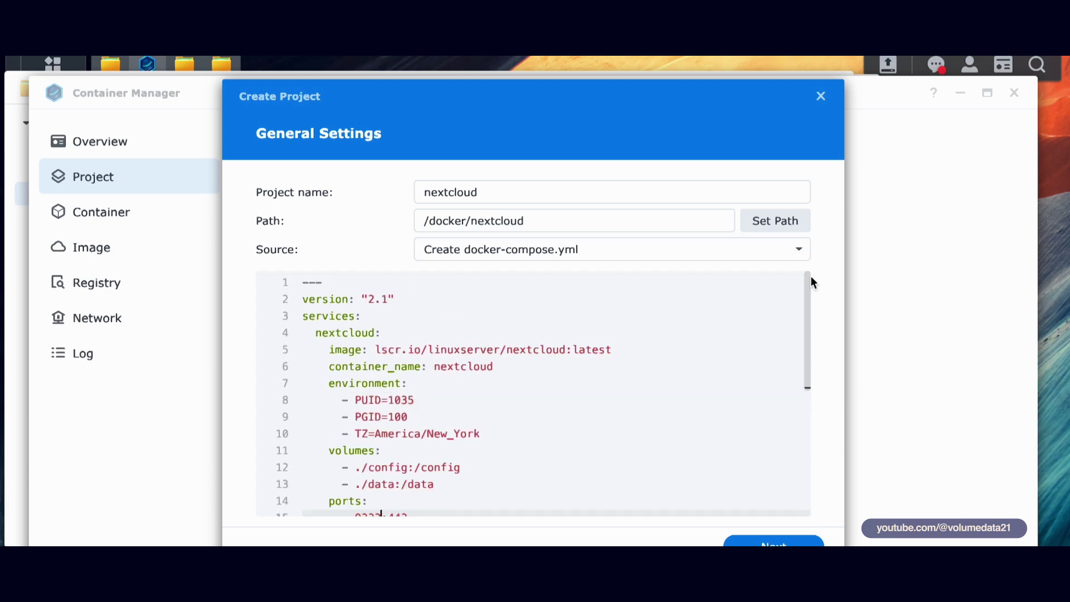
pyautogui.moveTo(811, 281)
pyautogui.mouseDown()
pyautogui.moveTo(803, 346)
pyautogui.moveTo(810, 273)
pyautogui.mouseUp()
pyautogui.moveTo(316, 332); pyautogui.dragTo(410, 336)
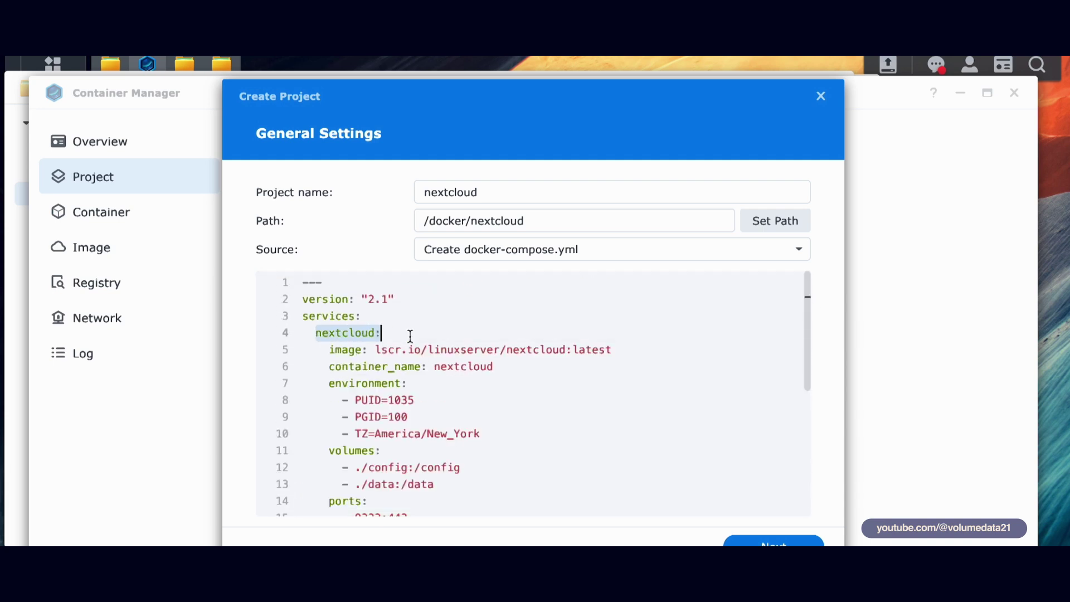
pyautogui.moveTo(309, 335); pyautogui.dragTo(467, 415)
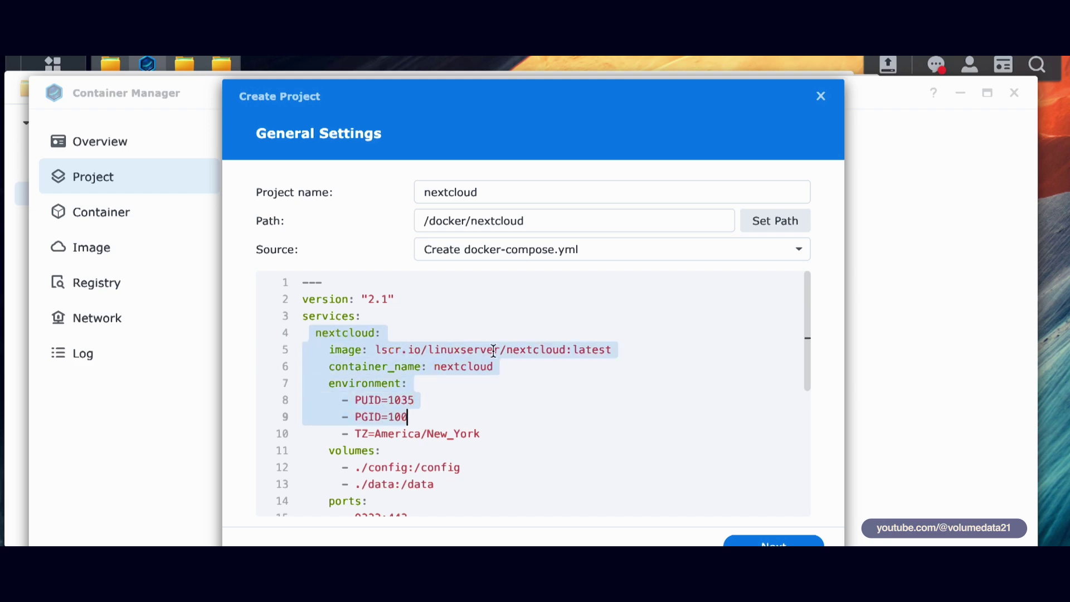
pyautogui.scroll(-2, 513, 416)
pyautogui.click(508, 468)
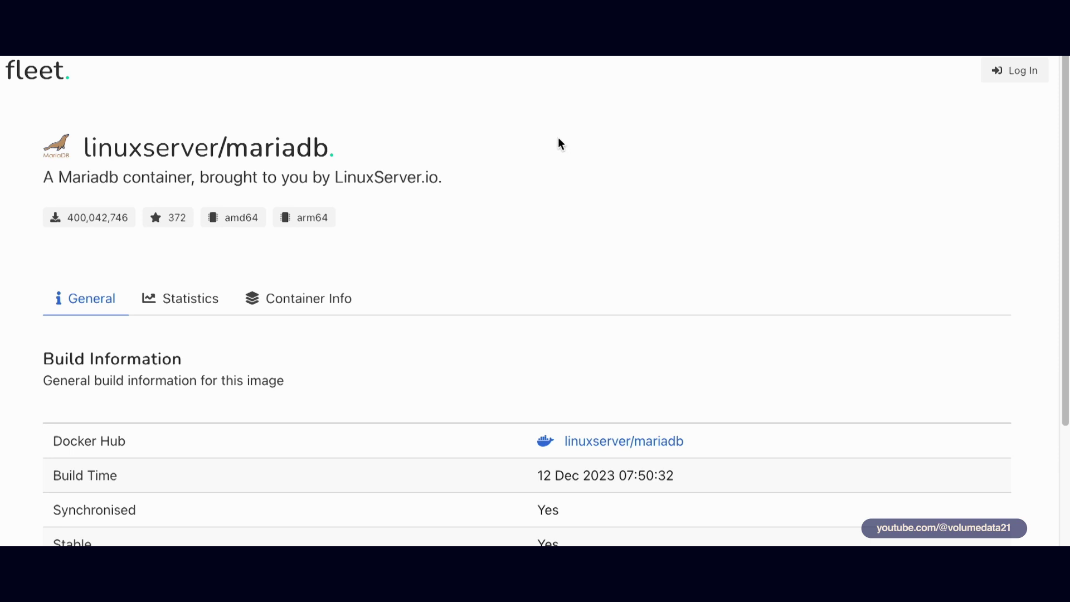
# - Go to linuxserver/mariadb on Docker Hub and select the mariadb block from its compose example
pyautogui.moveTo(62, 436); pyautogui.dragTo(487, 439)
pyautogui.click(624, 440)
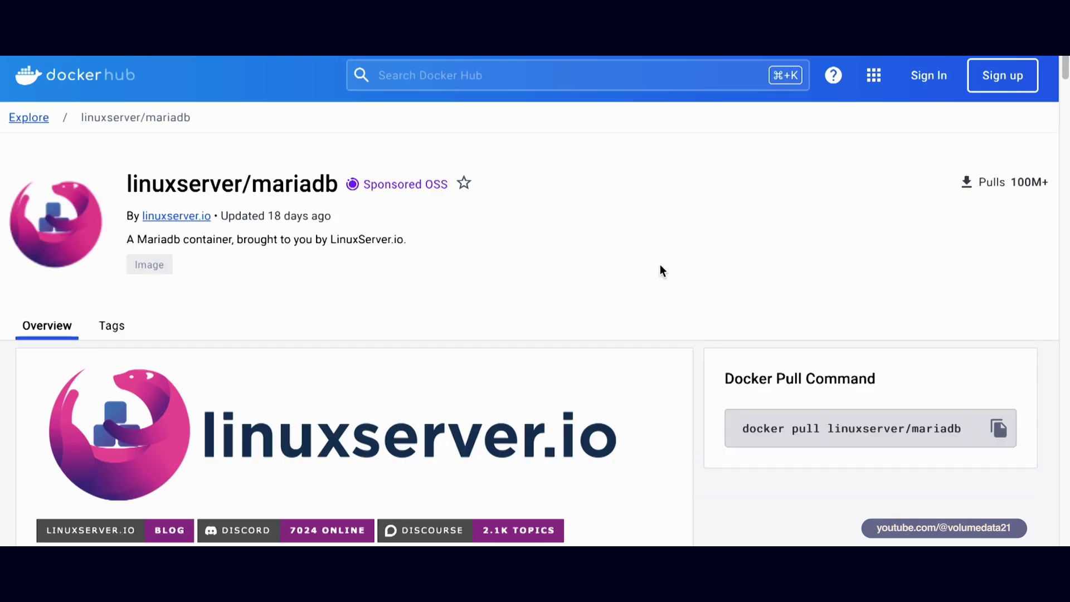
pyautogui.scroll(-15, 660, 265)
pyautogui.scroll(-20, 660, 271)
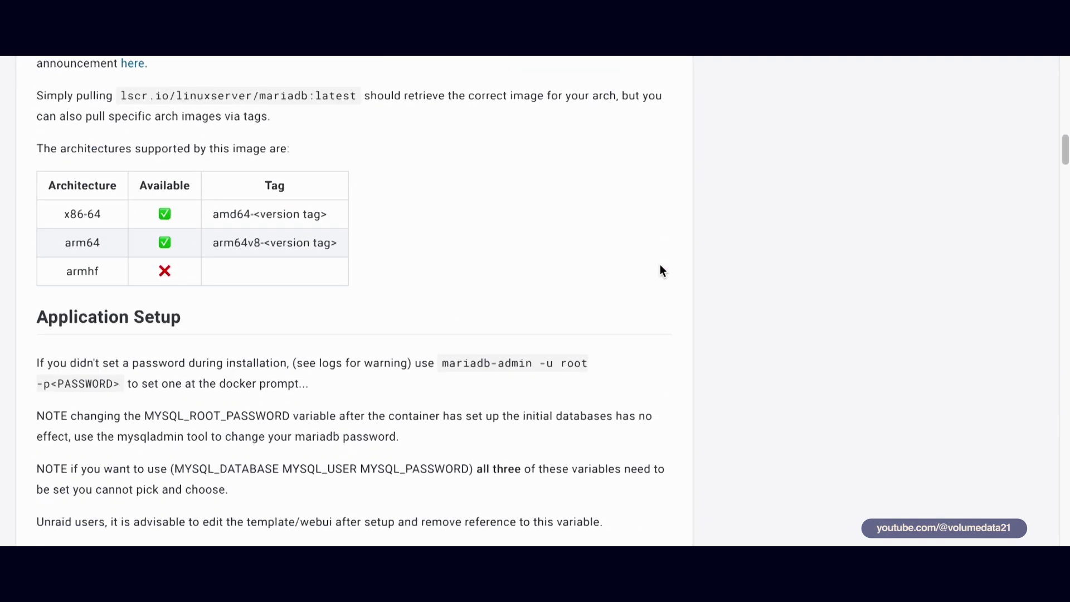
pyautogui.scroll(-2, 673, 231)
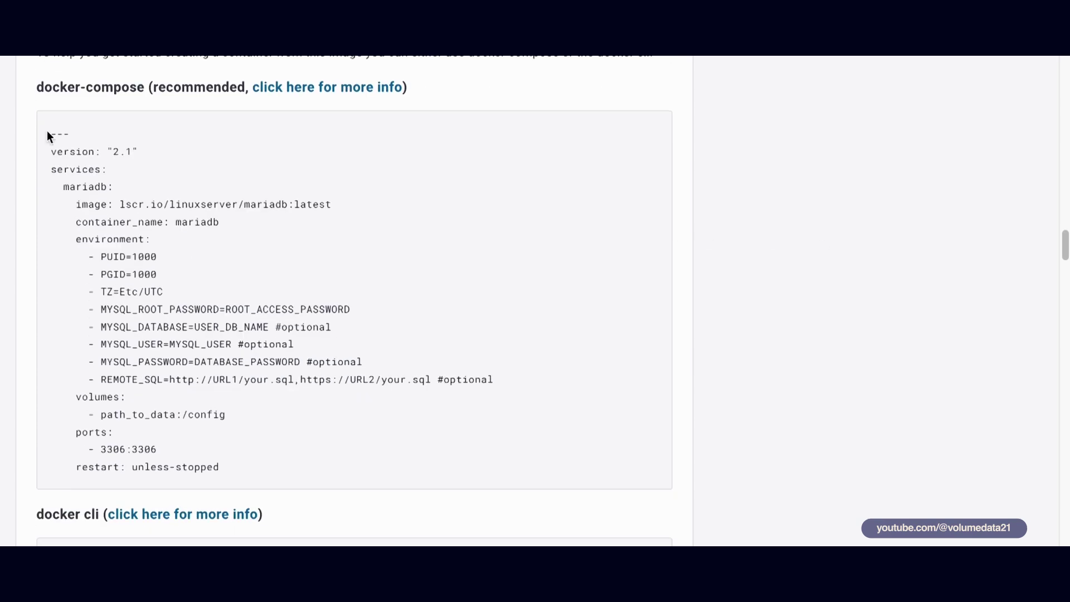
pyautogui.doubleClick(64, 169)
pyautogui.click(153, 169)
pyautogui.moveTo(51, 187); pyautogui.dragTo(242, 469)
pyautogui.hotkey('ctrl', 'c')
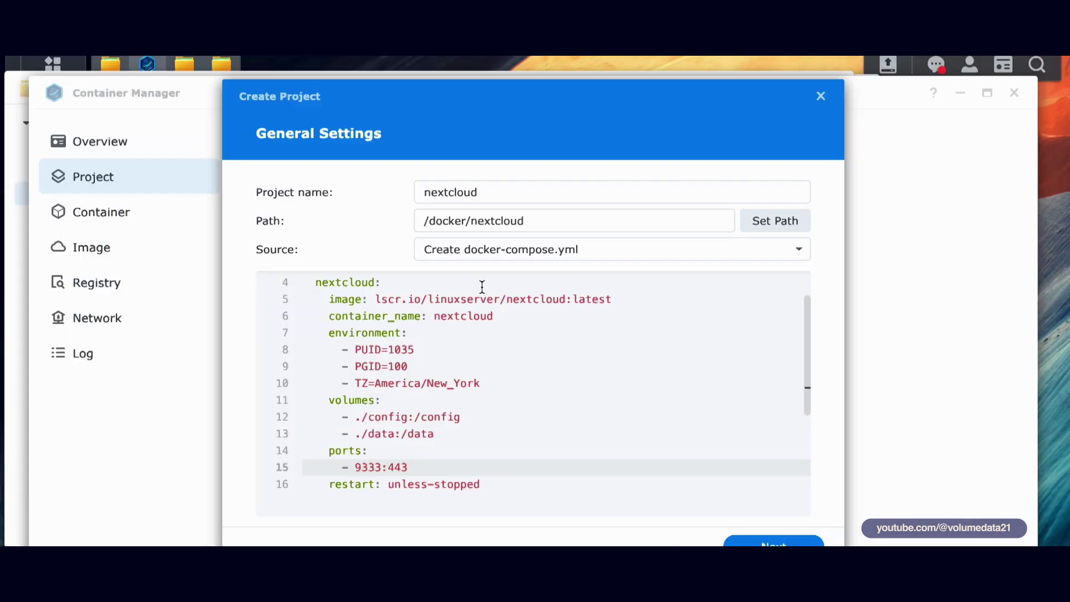
# - Paste the mariadb service after restart: unless-stopped and align mariadb: with nextcloud:
pyautogui.click(545, 484)
pyautogui.press('Return')
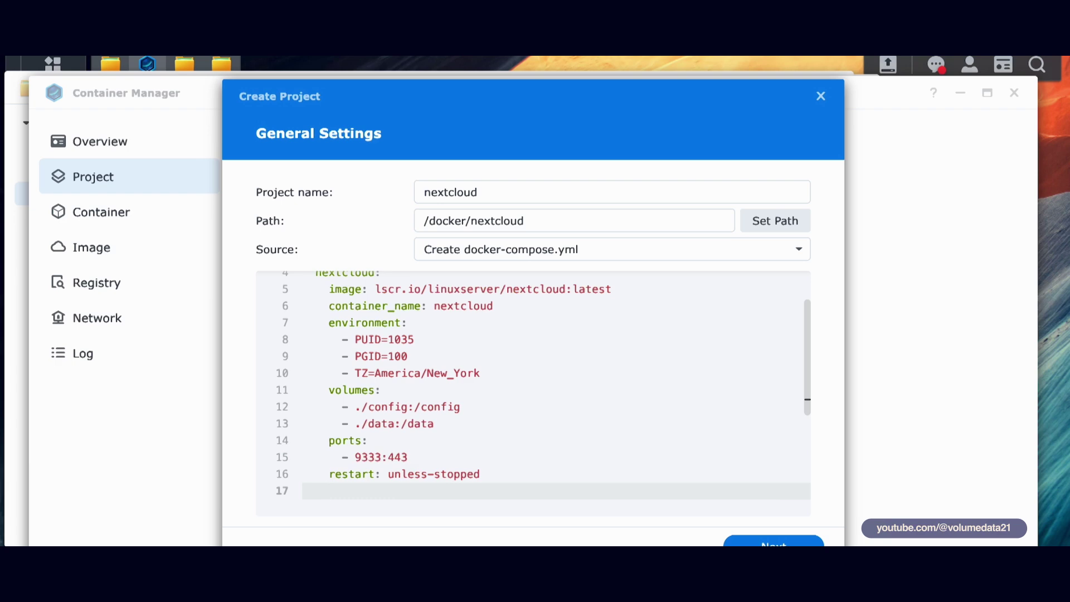
pyautogui.hotkey('ctrl', 'v')
pyautogui.press('Up')
pyautogui.press('Up')
pyautogui.press('Up')
pyautogui.press('Up')
pyautogui.press('Up')
pyautogui.press('Up')
pyautogui.press('Up')
pyautogui.press('Up')
pyautogui.press('Up')
pyautogui.press('Up')
pyautogui.press('Up')
pyautogui.press('Up')
pyautogui.press('Up')
pyautogui.press('Up')
pyautogui.press('Up')
pyautogui.press('Up')
pyautogui.press('Left')
pyautogui.press('Left')
pyautogui.press('Left')
pyautogui.press('Left')
pyautogui.press('Left')
pyautogui.press('Left')
pyautogui.press('Left')
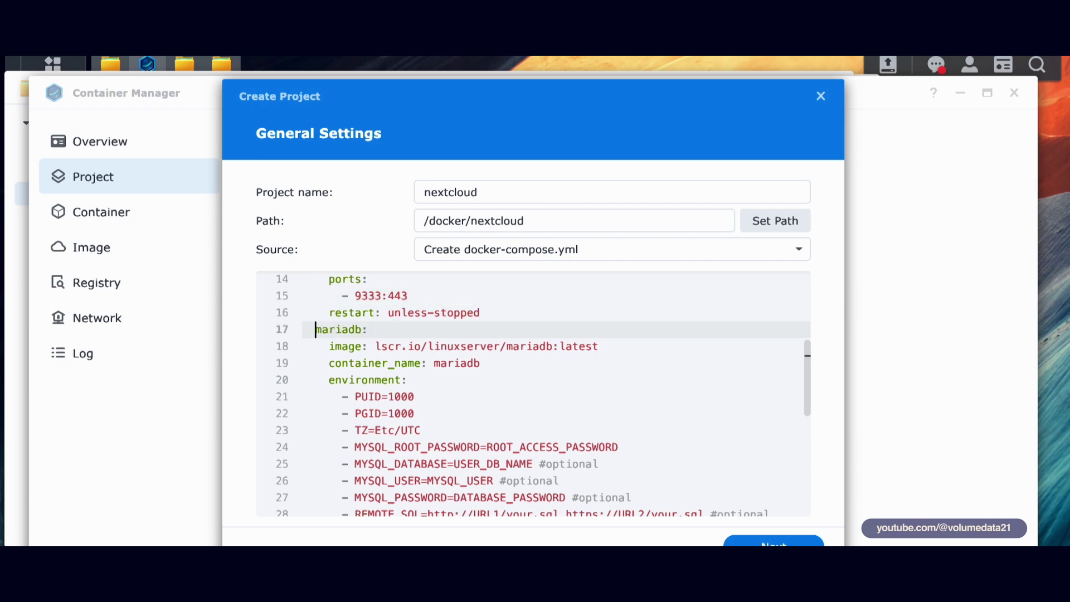
pyautogui.press('Down')
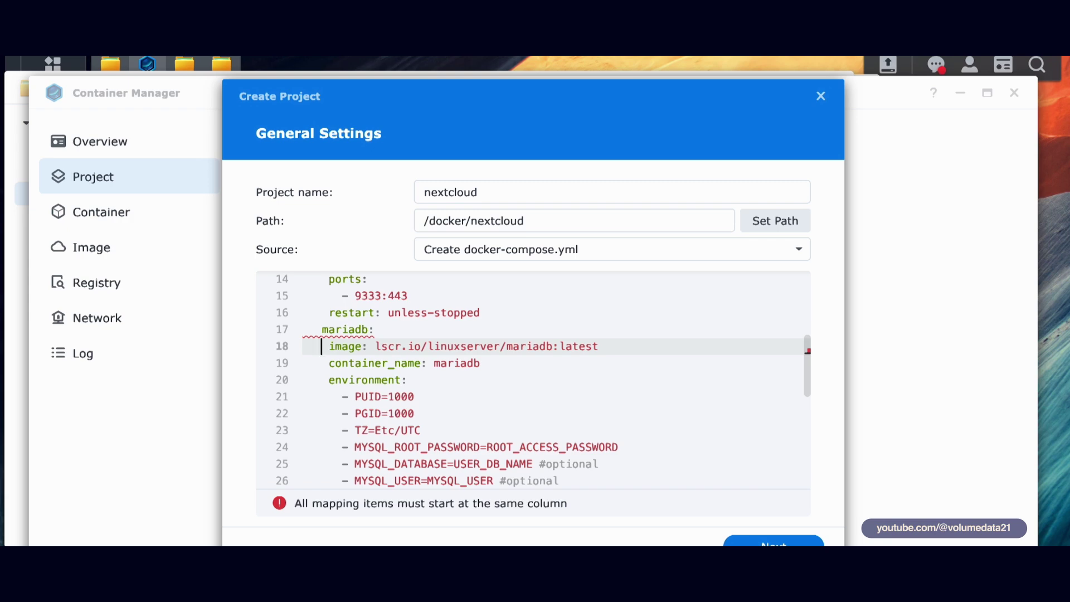
pyautogui.press('Up')
pyautogui.press('BackSpace')
pyautogui.press('BackSpace')
pyautogui.press('BackSpace')
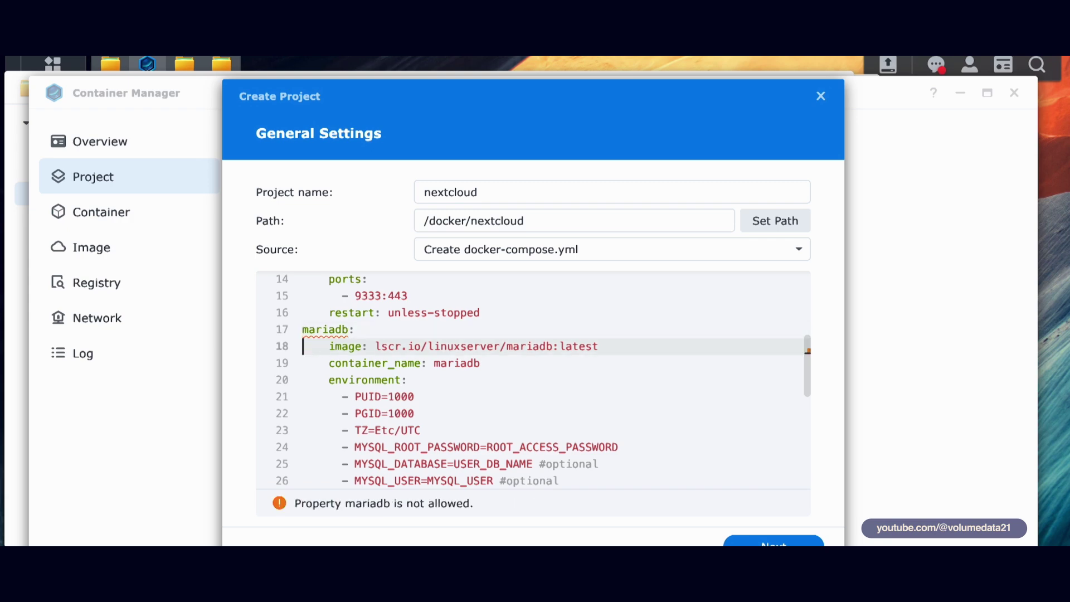
pyautogui.press('Up')
pyautogui.press('Up')
pyautogui.press('Up')
pyautogui.press('Up')
pyautogui.press('Up')
pyautogui.press('Up')
pyautogui.press('Up')
pyautogui.press('Up')
pyautogui.press('Up')
pyautogui.press('Up')
pyautogui.press('Up')
pyautogui.press('Up')
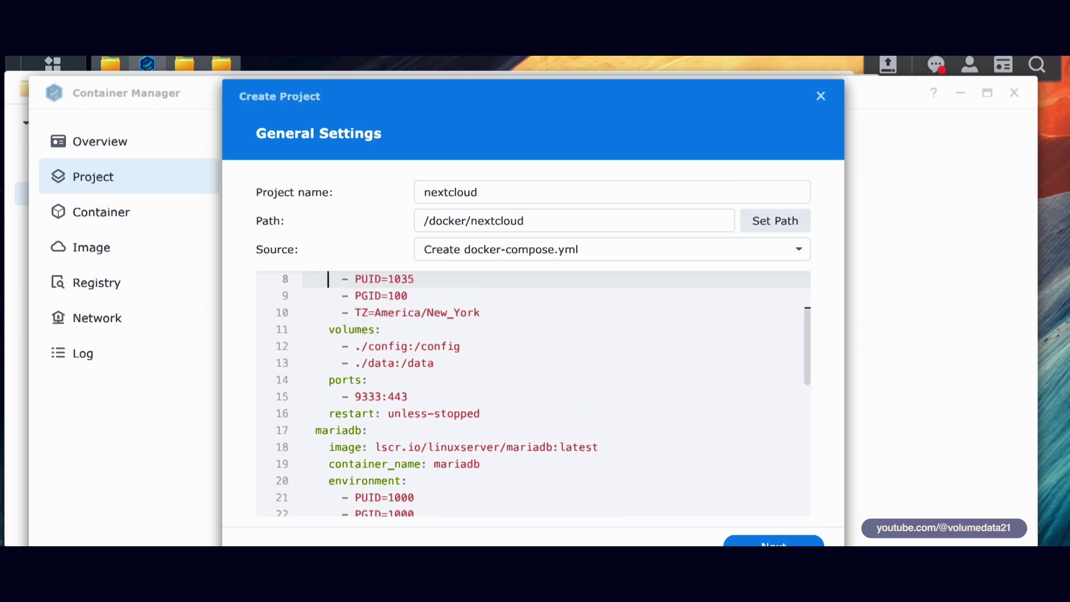
pyautogui.press('Up')
pyautogui.press('Up')
pyautogui.press('Up')
pyautogui.press('Down')
pyautogui.press('Down')
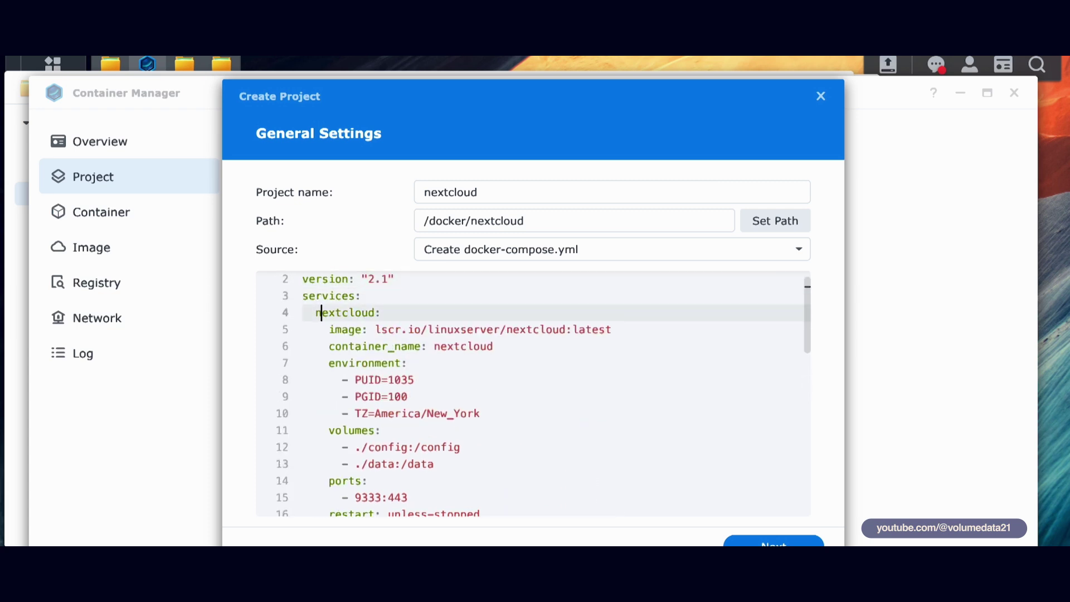
pyautogui.press('Down')
pyautogui.press('Down')
pyautogui.press('Down')
pyautogui.press('Down')
pyautogui.press('Down')
pyautogui.press('Down')
pyautogui.press('Down')
pyautogui.press('Down')
pyautogui.press('Down')
pyautogui.press('Down')
pyautogui.press('Down')
pyautogui.press('Down')
pyautogui.press('Down')
pyautogui.press('Down')
pyautogui.press('Down')
pyautogui.press('Down')
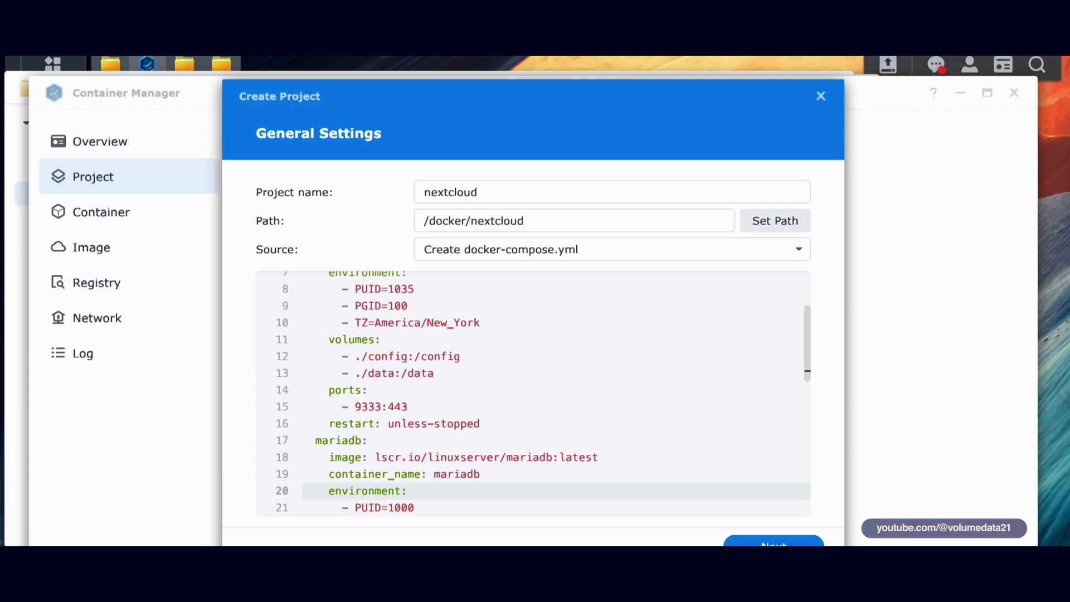
# - Rename the mariadb container by prefixing it with 'nextcloud-'
pyautogui.press('Up')
pyautogui.press('Up')
pyautogui.press('Down')
pyautogui.press('Right')
pyautogui.press('Right')
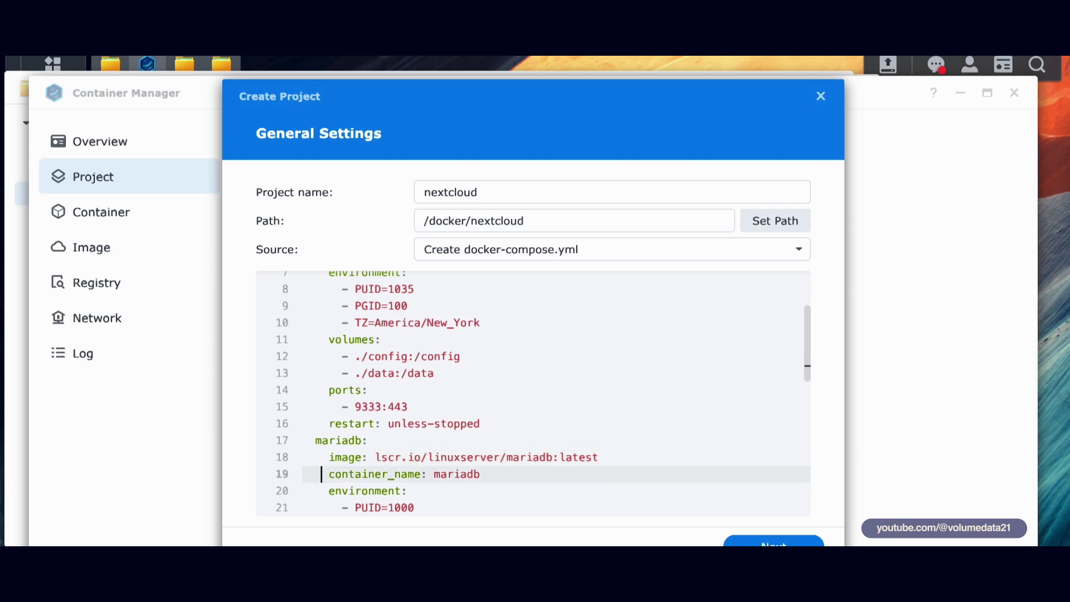
pyautogui.press('Right')
pyautogui.press('Right')
pyautogui.press('Right')
pyautogui.press('Right')
pyautogui.press('Right')
pyautogui.press('Right')
pyautogui.press('Right')
pyautogui.press('Right')
pyautogui.press('Right')
pyautogui.press('Right')
pyautogui.press('Right')
pyautogui.press('Right')
pyautogui.press('Right')
pyautogui.press('Right')
pyautogui.press('Right')
pyautogui.press('Right')
pyautogui.press('Right')
pyautogui.press('Right')
pyautogui.press('Right')
pyautogui.press('Right')
pyautogui.press('Left')
pyautogui.press('Left')
pyautogui.press('Left')
pyautogui.press('Left')
pyautogui.write('nextcloud-')
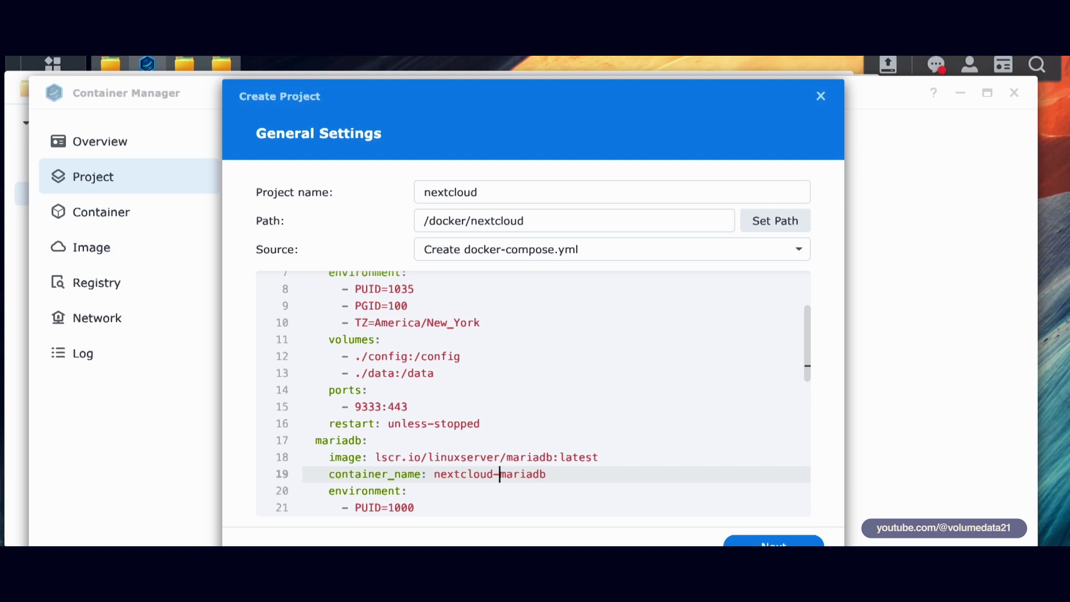
# - Set mariadb's PUID to 1035, PGID to 100 and TZ to America/New_York
pyautogui.press('Down')
pyautogui.press('Down')
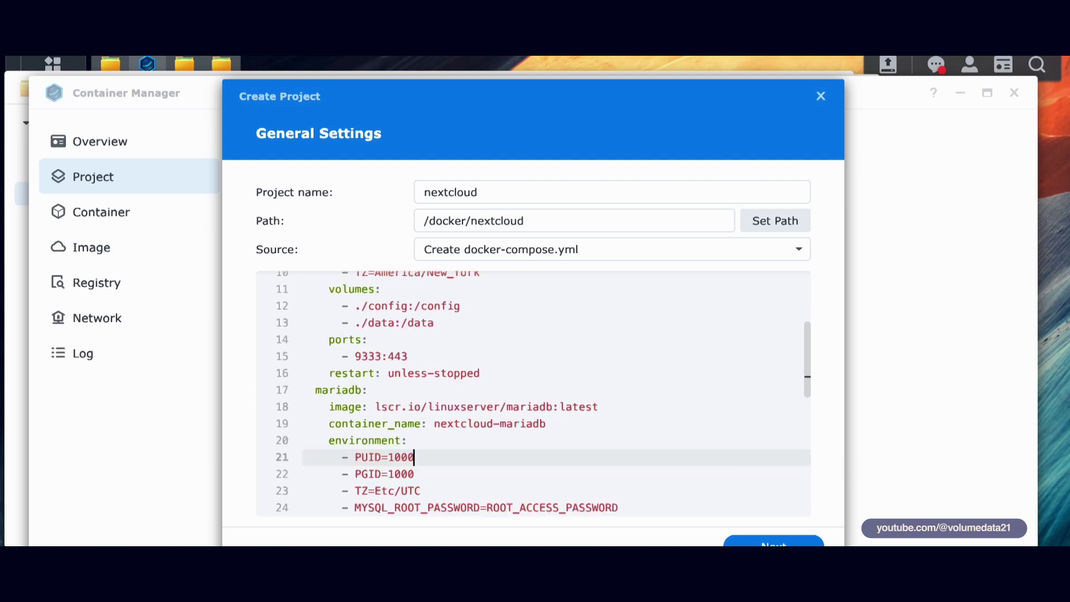
pyautogui.press('Up')
pyautogui.press('Up')
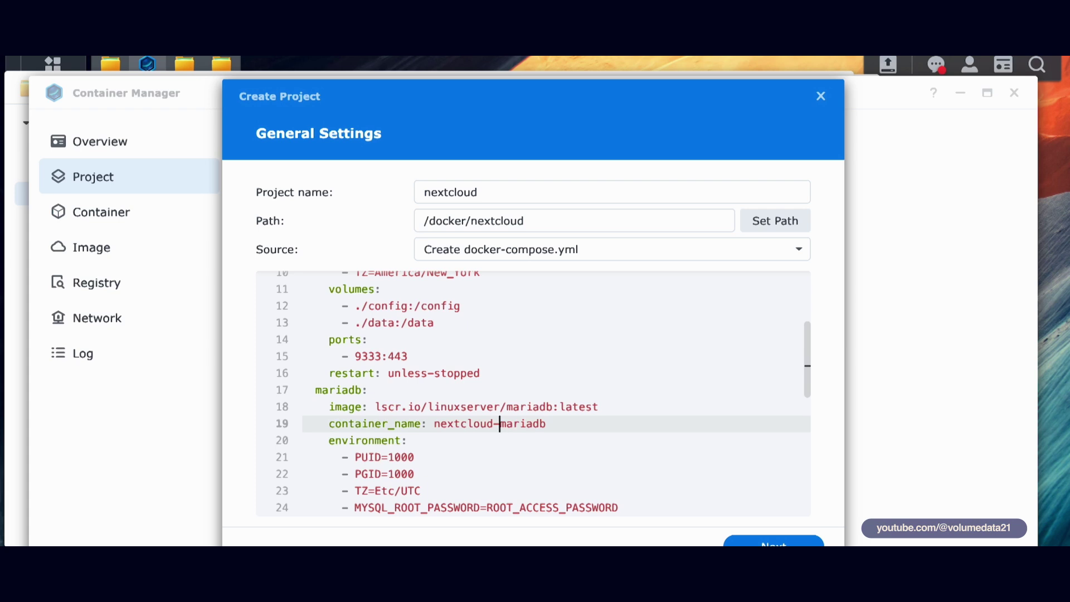
pyautogui.press('Down')
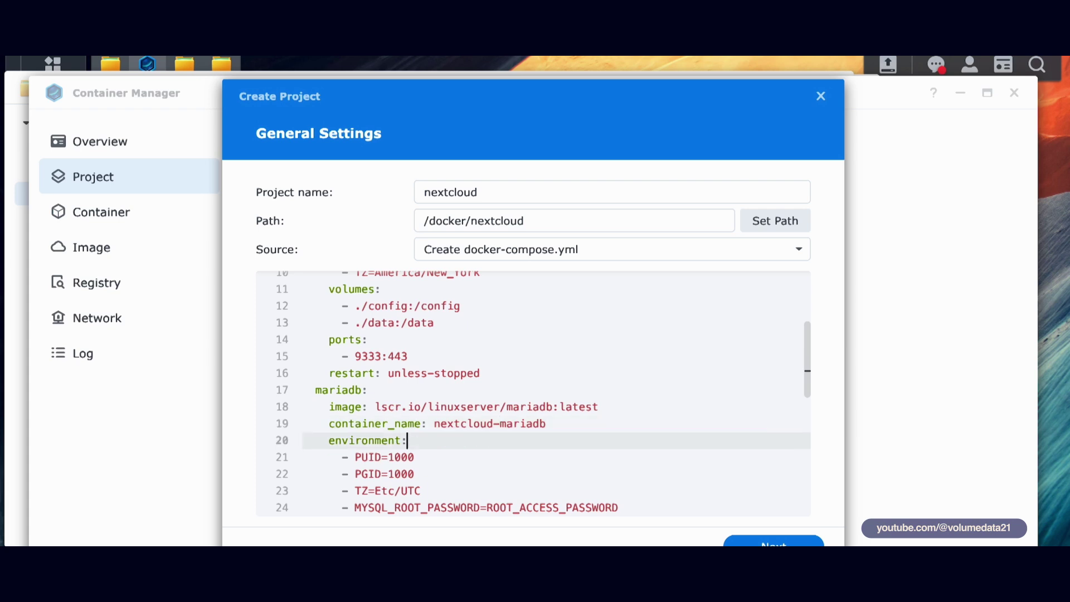
pyautogui.press('Down')
pyautogui.press('BackSpace')
pyautogui.press('BackSpace')
pyautogui.write('35')
pyautogui.press('Down')
pyautogui.press('BackSpace')
pyautogui.press('Down')
pyautogui.press('Right')
pyautogui.press('Right')
pyautogui.press('BackSpace')
pyautogui.press('BackSpace')
pyautogui.press('BackSpace')
pyautogui.press('BackSpace')
pyautogui.press('BackSpace')
pyautogui.press('BackSpace')
pyautogui.press('BackSpace')
pyautogui.write('America/New_York')
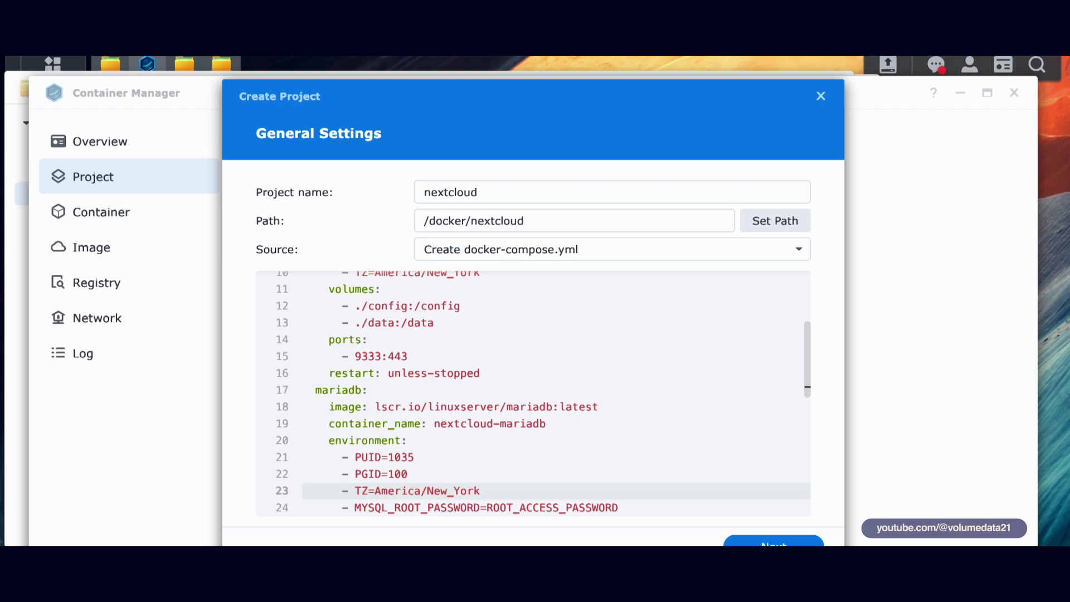
# - Replace the placeholder MariaDB root password with a new random password
pyautogui.press('Down')
pyautogui.press('Down')
pyautogui.press('Down')
pyautogui.press('Down')
pyautogui.press('Down')
pyautogui.press('Down')
pyautogui.click(479, 473)
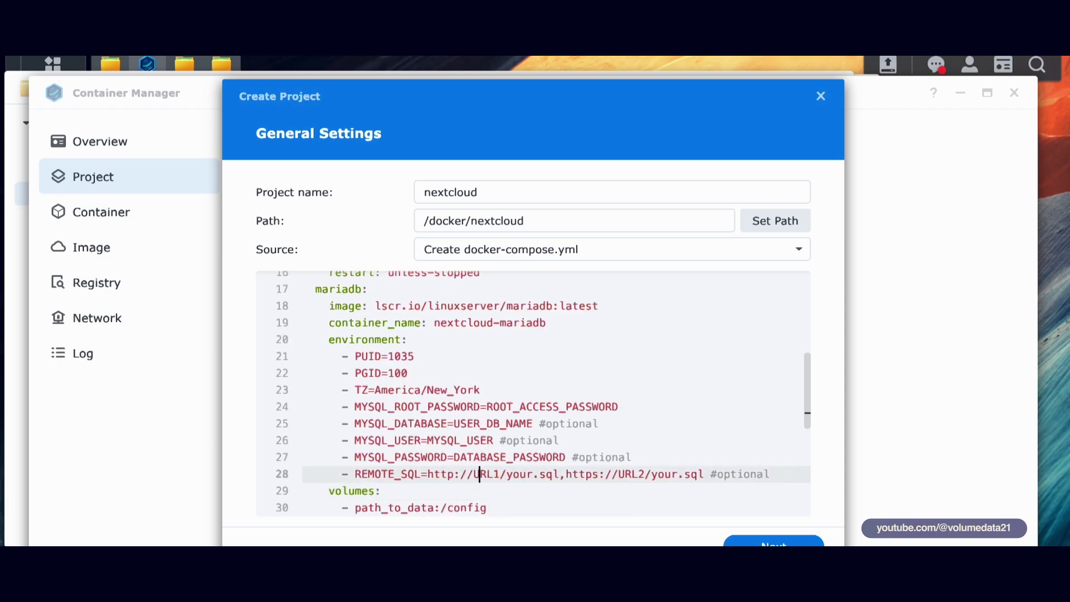
pyautogui.press('Up')
pyautogui.press('Up')
pyautogui.press('Up')
pyautogui.press('Up')
pyautogui.press('Delete')
pyautogui.press('Delete')
pyautogui.press('Delete')
pyautogui.press('Delete')
pyautogui.press('Delete')
pyautogui.press('Delete')
pyautogui.press('Delete')
pyautogui.press('Delete')
pyautogui.press('Delete')
pyautogui.press('Delete')
pyautogui.press('Delete')
pyautogui.press('Delete')
pyautogui.press('Delete')
pyautogui.press('Delete')
pyautogui.press('Delete')
pyautogui.press('Delete')
pyautogui.press('Delete')
pyautogui.press('Delete')
pyautogui.press('Delete')
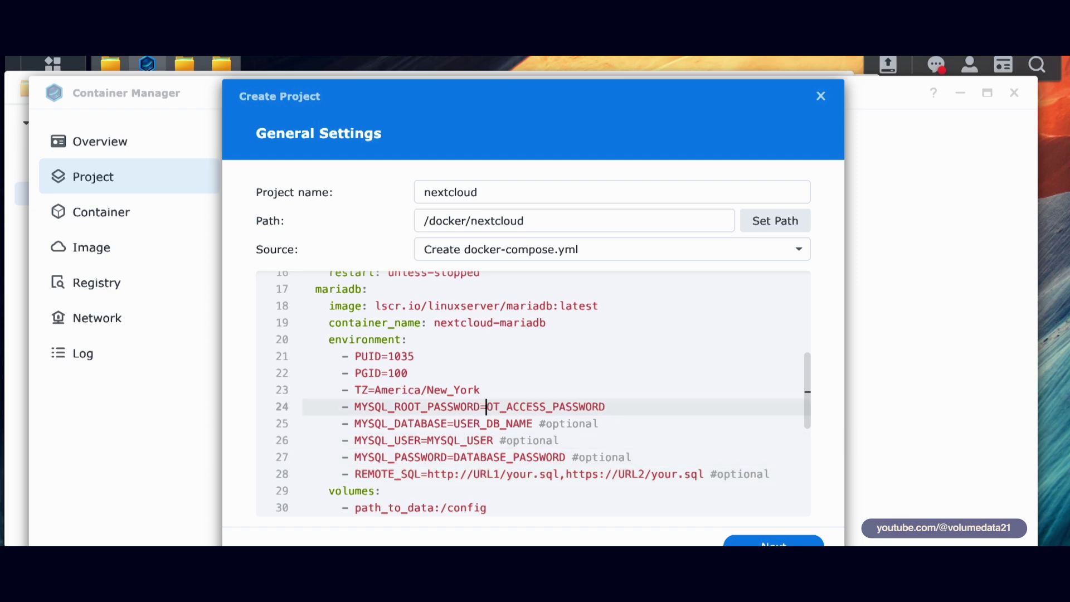
pyautogui.press('Delete')
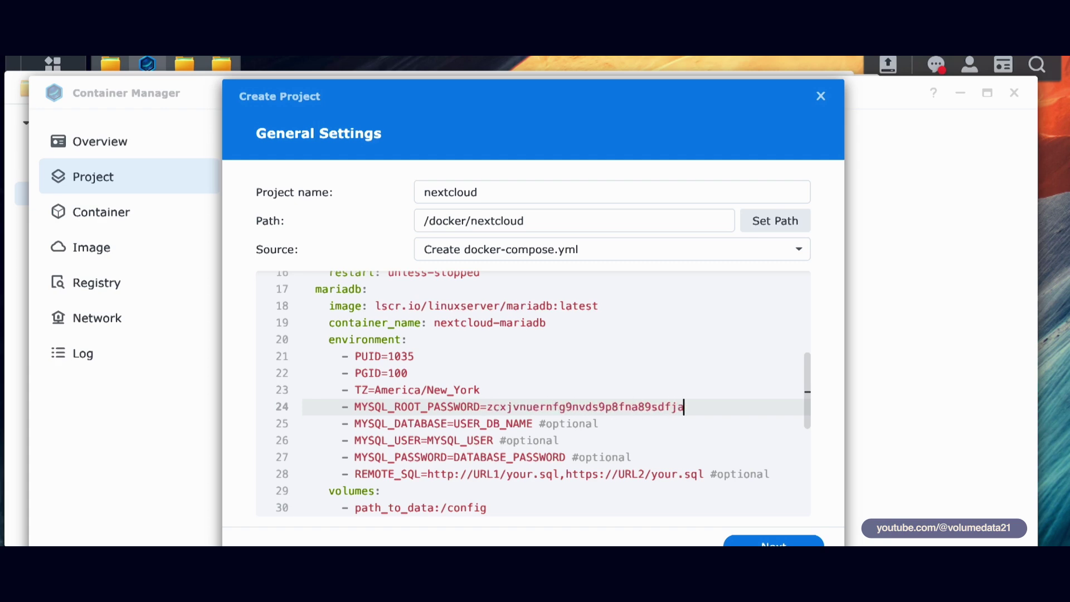
# - Set the database name to nextcloud, clear the user placeholder, and enter a new user password
pyautogui.press('Down')
pyautogui.press('Left')
pyautogui.press('Left')
pyautogui.press('Left')
pyautogui.press('Left')
pyautogui.press('Left')
pyautogui.press('Left')
pyautogui.press('Left')
pyautogui.press('Left')
pyautogui.press('Left')
pyautogui.press('Left')
pyautogui.press('Left')
pyautogui.press('Right')
pyautogui.press('BackSpace')
pyautogui.press('BackSpace')
pyautogui.press('BackSpace')
pyautogui.press('BackSpace')
pyautogui.press('BackSpace')
pyautogui.press('BackSpace')
pyautogui.press('BackSpace')
pyautogui.press('BackSpace')
pyautogui.press('BackSpace')
pyautogui.press('BackSpace')
pyautogui.press('BackSpace')
pyautogui.press('BackSpace')
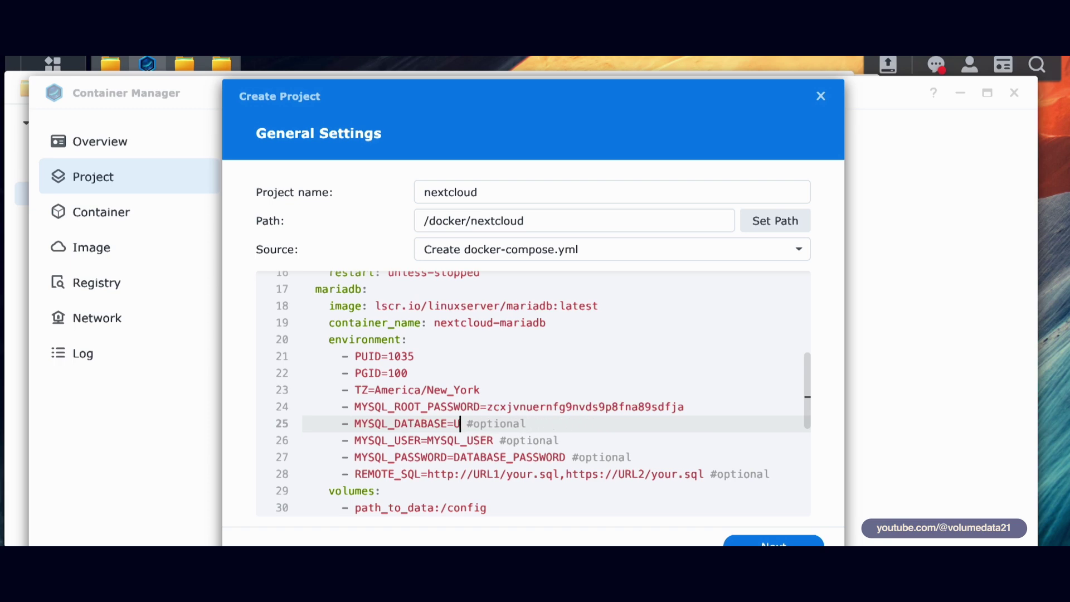
pyautogui.write('nextcloud')
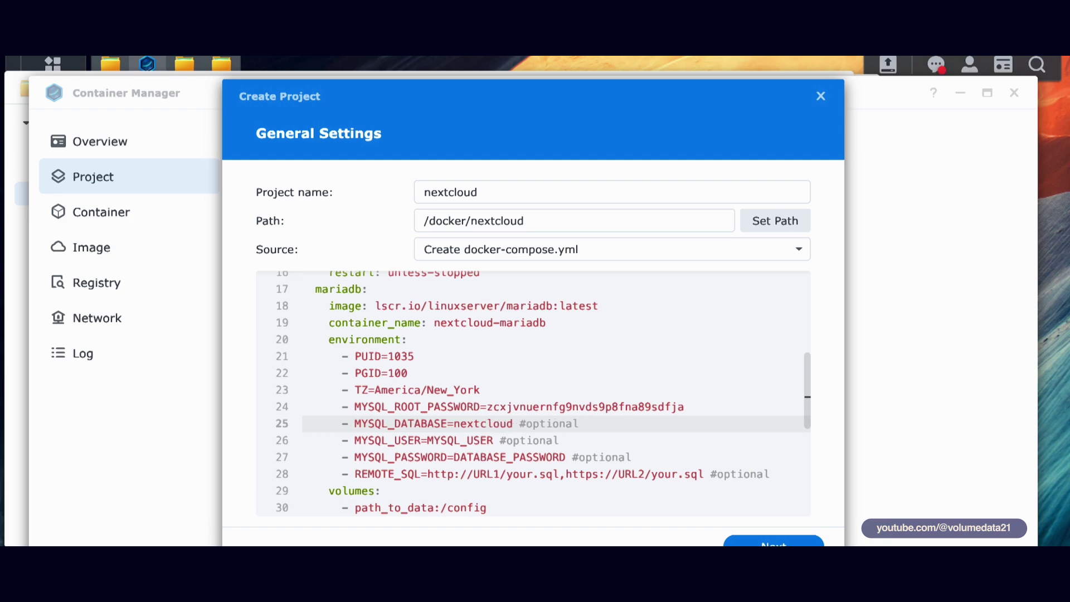
pyautogui.click(493, 441)
pyautogui.press('BackSpace')
pyautogui.press('BackSpace')
pyautogui.press('BackSpace')
pyautogui.press('BackSpace')
pyautogui.press('BackSpace')
pyautogui.press('BackSpace')
pyautogui.press('BackSpace')
pyautogui.press('BackSpace')
pyautogui.press('BackSpace')
pyautogui.press('BackSpace')
pyautogui.click(487, 457)
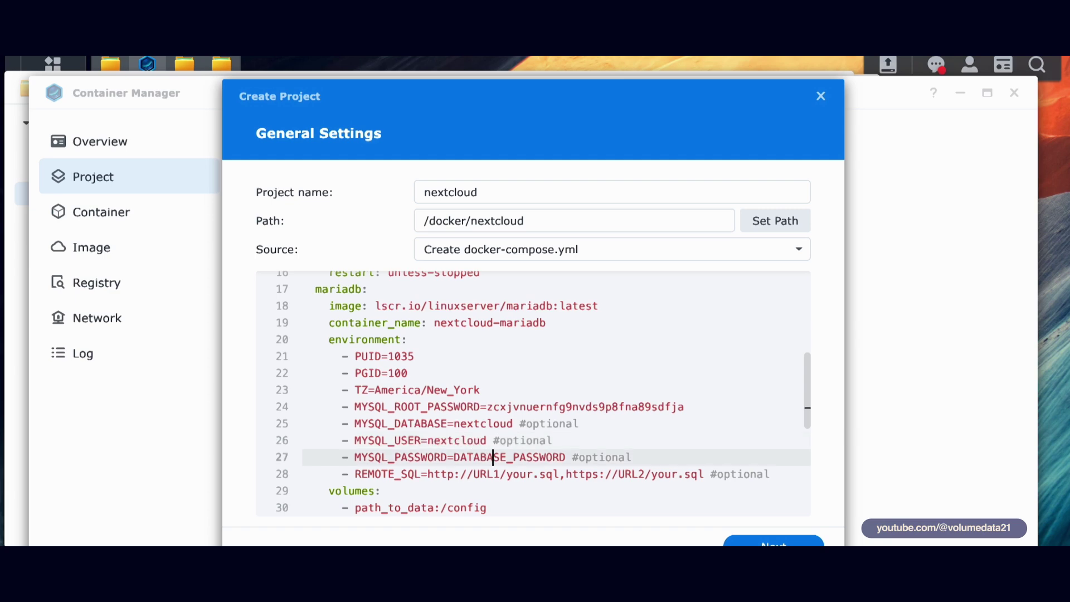
pyautogui.click(566, 457)
pyautogui.press('BackSpace')
pyautogui.press('BackSpace')
pyautogui.press('BackSpace')
pyautogui.press('BackSpace')
pyautogui.press('BackSpace')
pyautogui.press('BackSpace')
pyautogui.press('BackSpace')
pyautogui.press('BackSpace')
pyautogui.press('BackSpace')
pyautogui.press('BackSpace')
pyautogui.press('BackSpace')
pyautogui.press('BackSpace')
pyautogui.press('BackSpace')
pyautogui.press('BackSpace')
pyautogui.press('BackSpace')
pyautogui.press('BackSpace')
pyautogui.press('BackSpace')
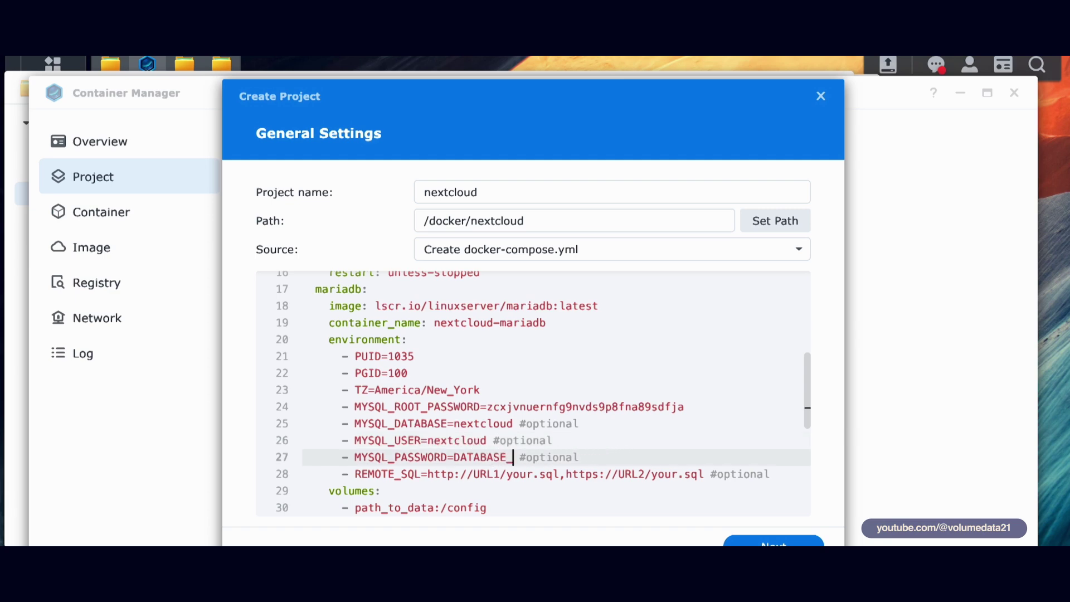
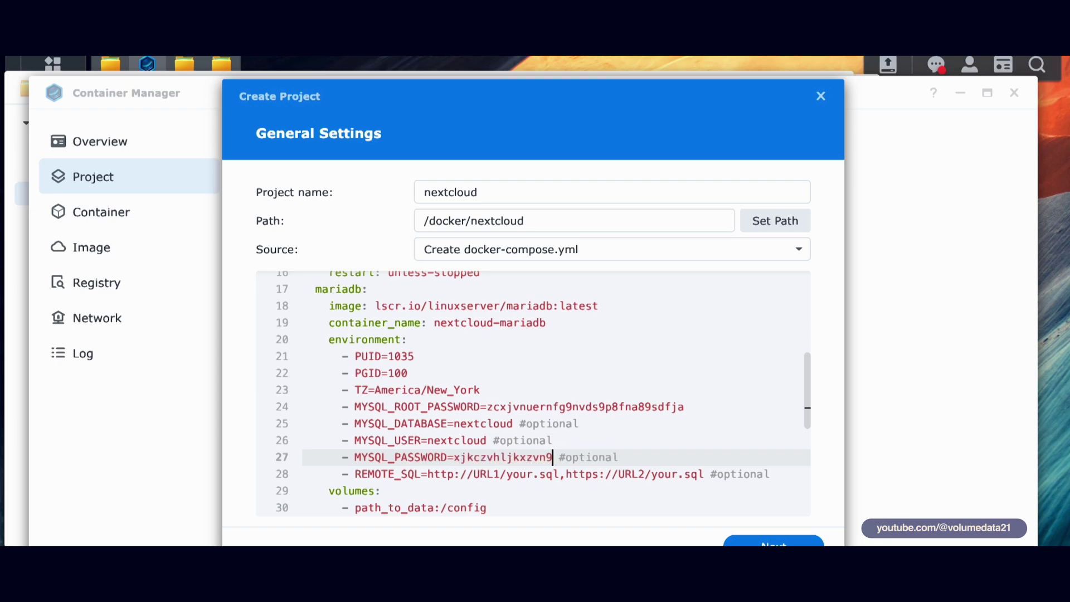
# - Comment out the REMOTE_SQL line with #
pyautogui.click(697, 474)
pyautogui.press('Left')
pyautogui.press('Left')
pyautogui.press('Left')
pyautogui.press('Left')
pyautogui.press('Left')
pyautogui.press('Left')
pyautogui.press('Left')
pyautogui.press('Left')
pyautogui.press('Left')
pyautogui.press('Left')
pyautogui.press('Left')
pyautogui.press('Left')
pyautogui.press('Left')
pyautogui.press('Left')
pyautogui.press('Left')
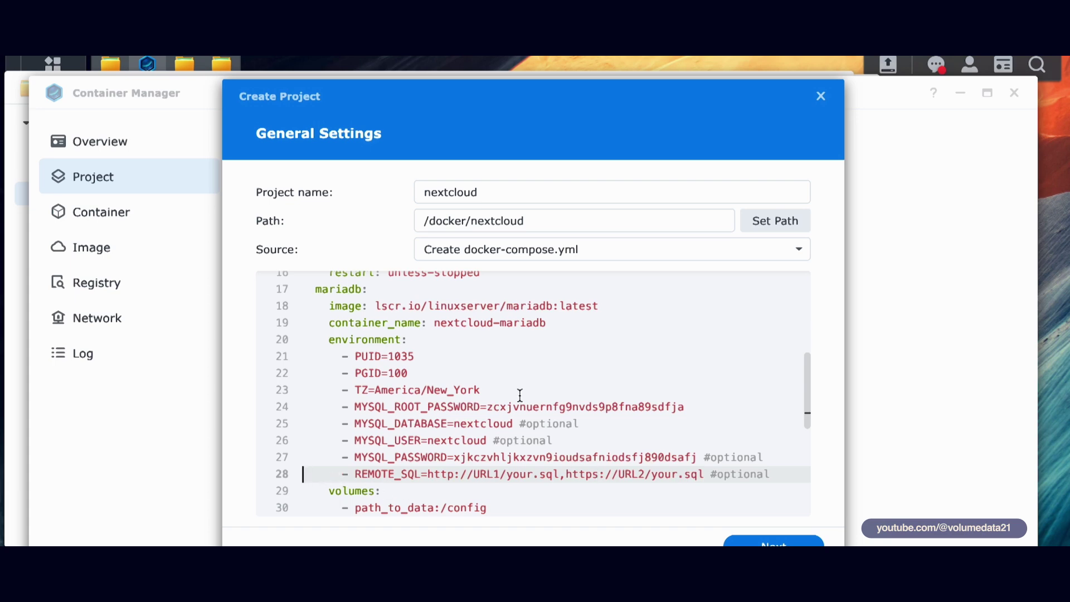
pyautogui.write('#')
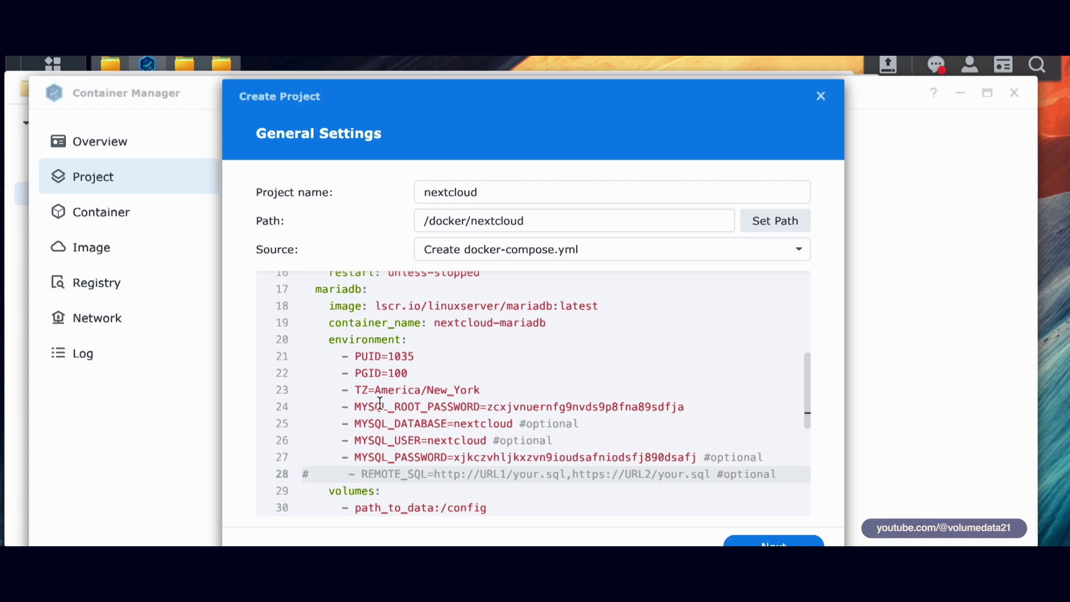
# - Change the mariadb config volume path to ./db-config:/config
pyautogui.moveTo(355, 406); pyautogui.dragTo(602, 470)
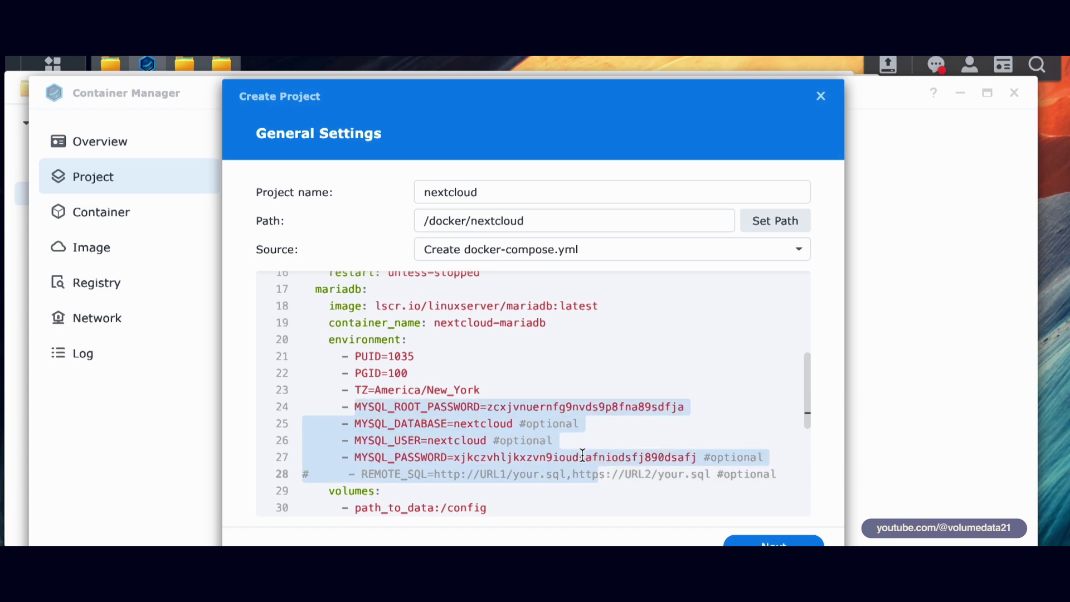
pyautogui.scroll(-1, 602, 470)
pyautogui.click(386, 463)
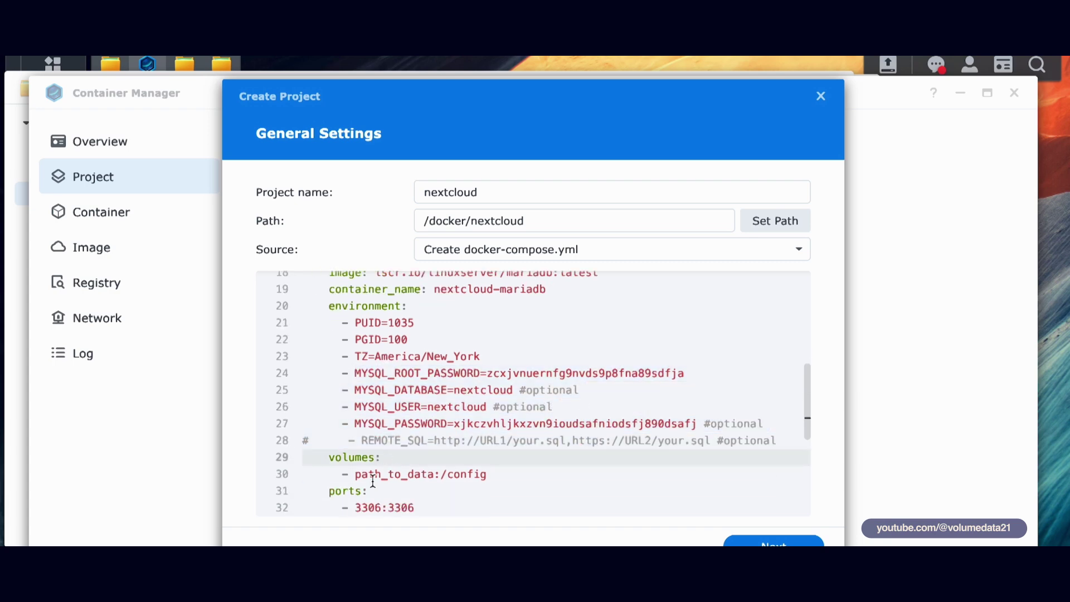
pyautogui.click(434, 474)
pyautogui.moveTo(434, 474); pyautogui.dragTo(355, 473)
pyautogui.write('./config')
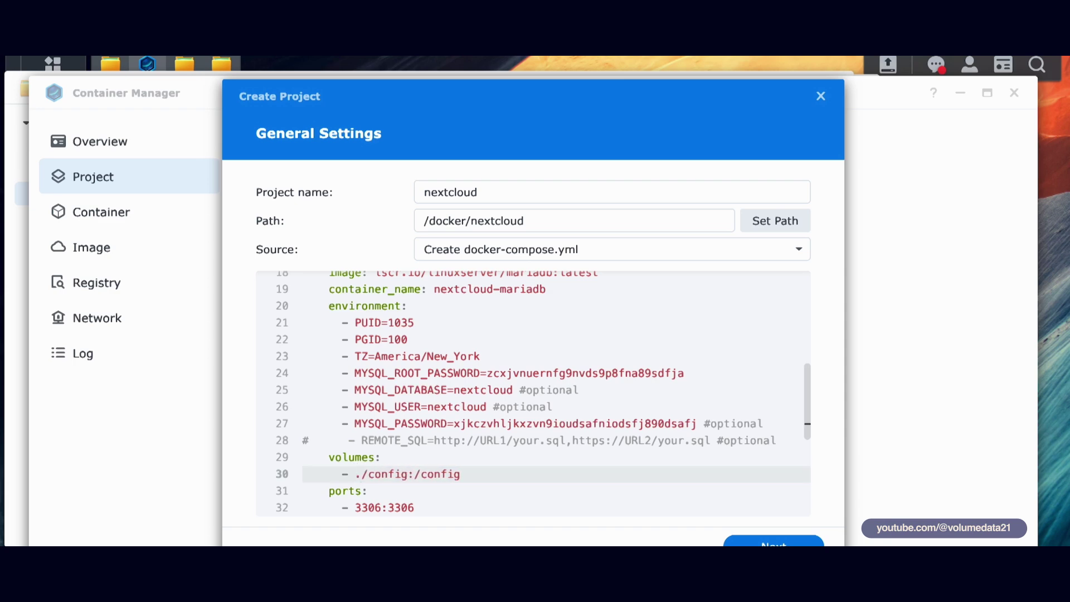
pyautogui.press('Left')
pyautogui.press('Left')
pyautogui.press('Left')
pyautogui.press('Left')
pyautogui.write('db-')
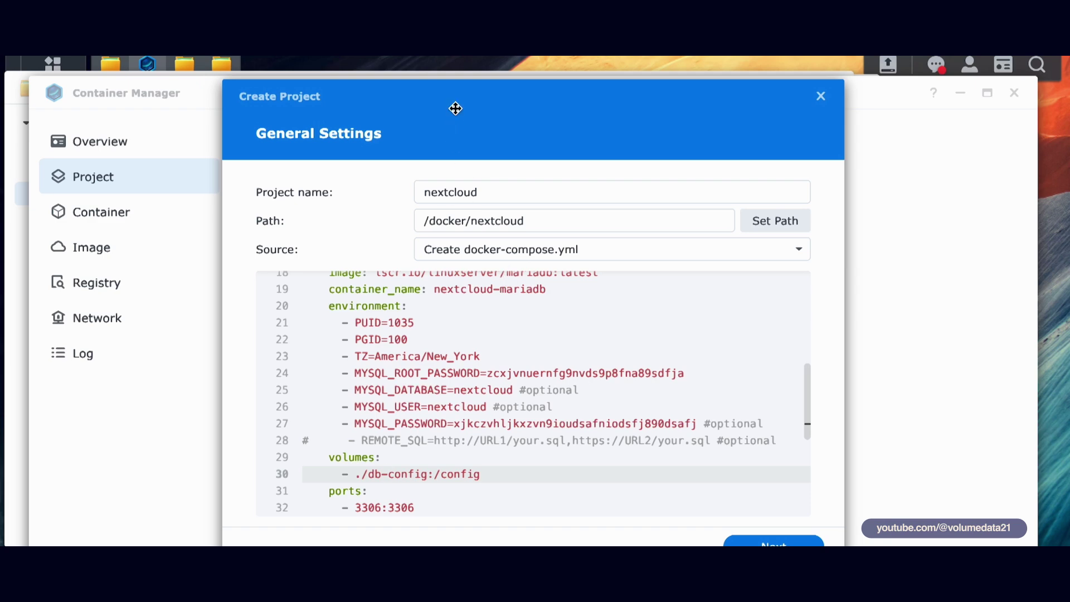
# - Create a db-config folder inside docker/nextcloud in File Station
pyautogui.click(7, 124)
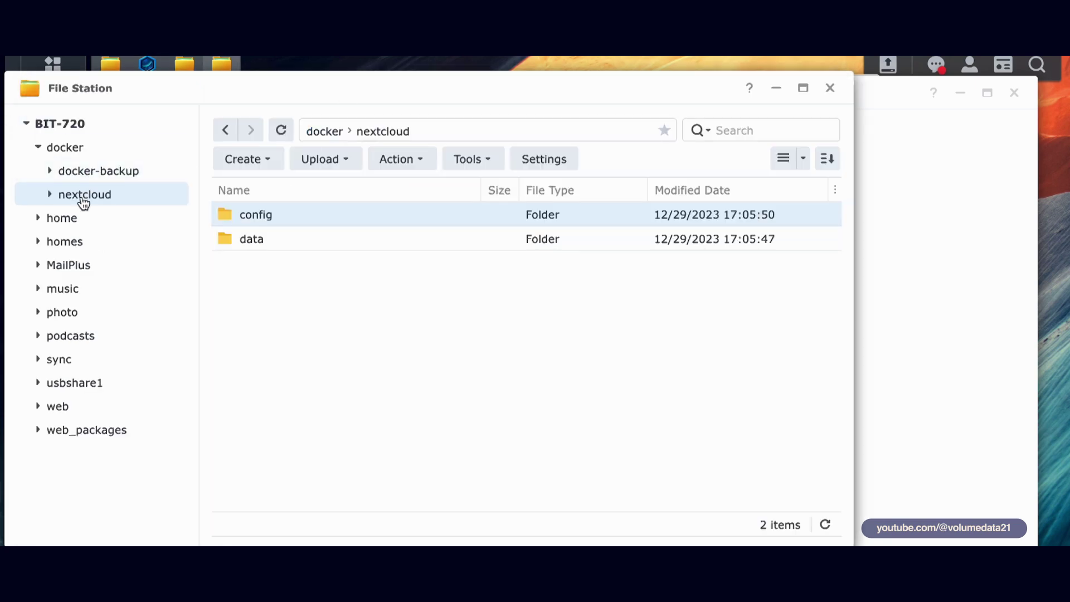
pyautogui.rightClick(356, 296)
pyautogui.click(411, 299)
pyautogui.write('db-config')
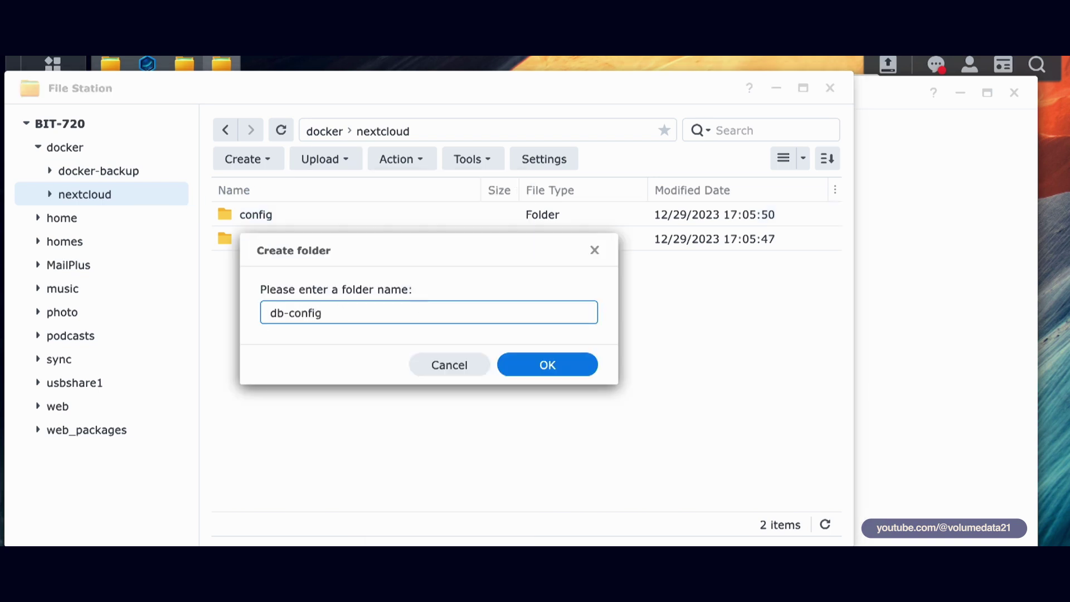
pyautogui.press('Return')
pyautogui.click(361, 474)
pyautogui.scroll(-3, 363, 480)
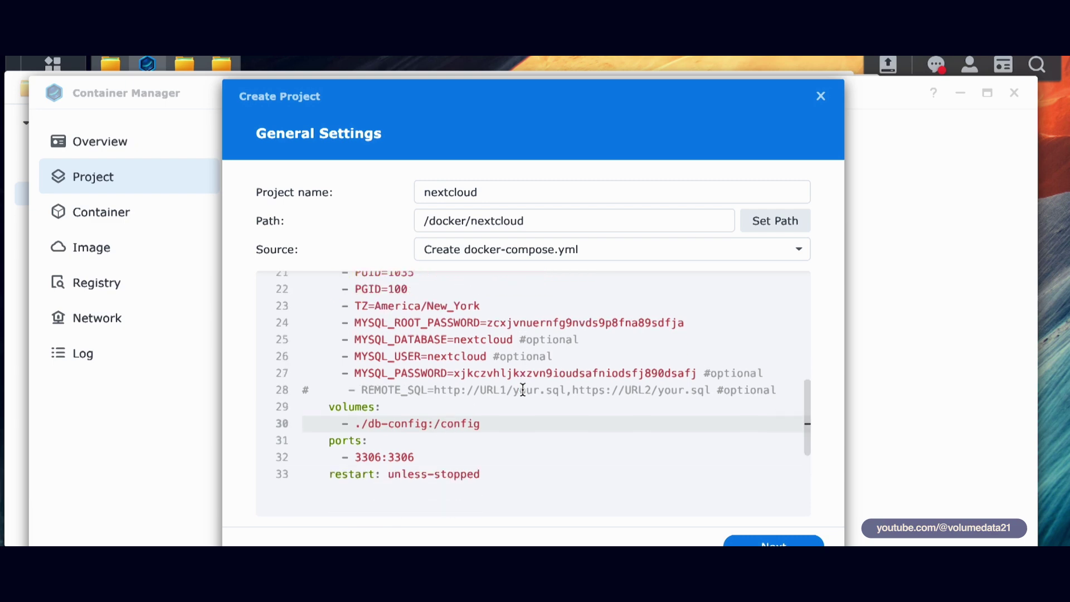
# - Map mariadb's host port to 9444 (9444:3306) and continue to Web portal settings
pyautogui.doubleClick(368, 424)
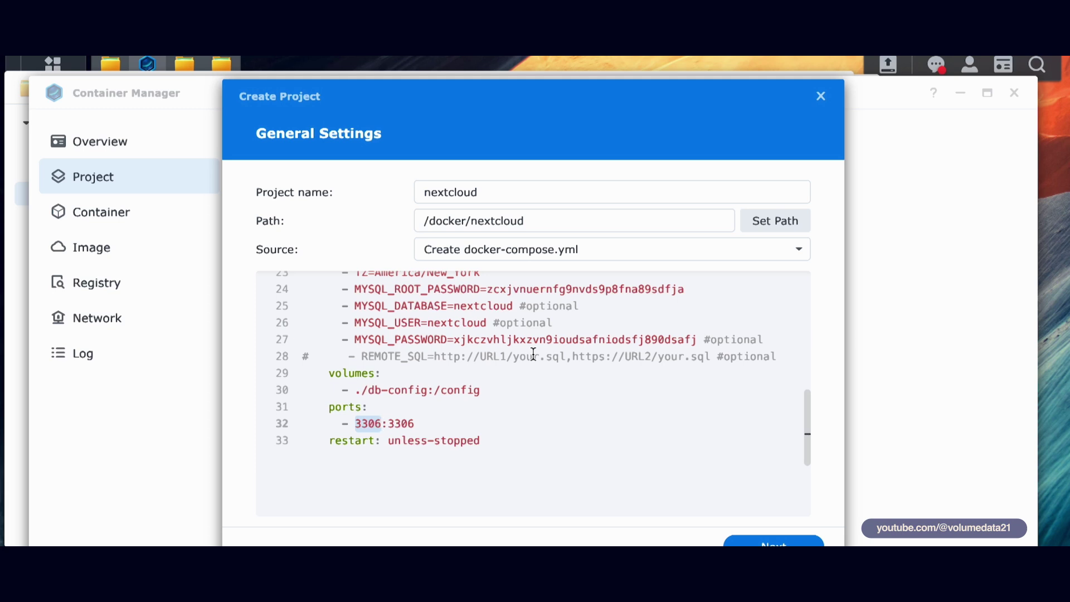
pyautogui.write('33')
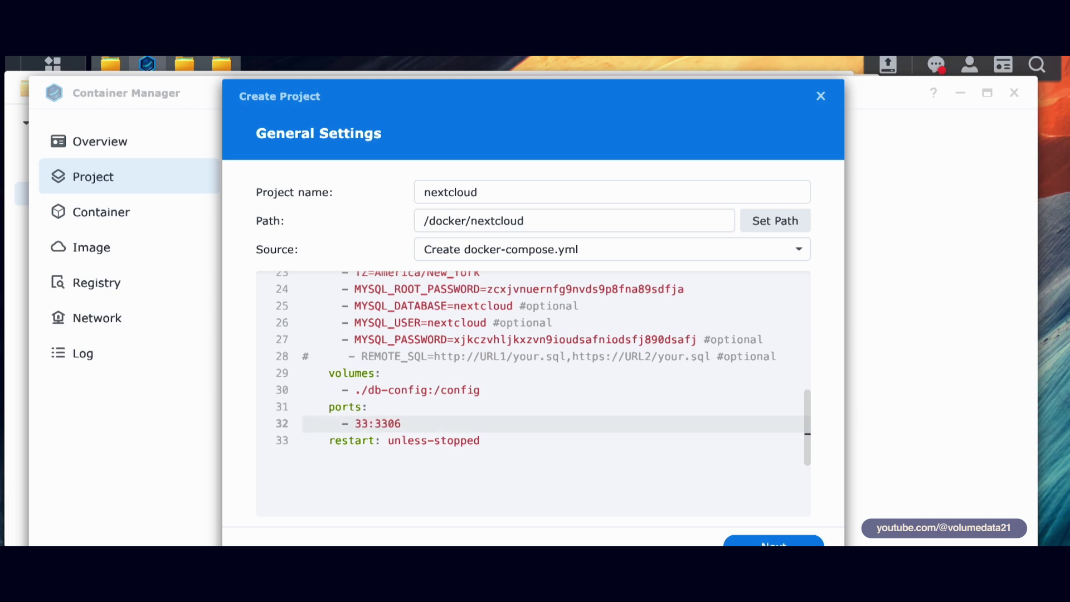
pyautogui.press('BackSpace')
pyautogui.press('BackSpace')
pyautogui.scroll(8, 533, 393)
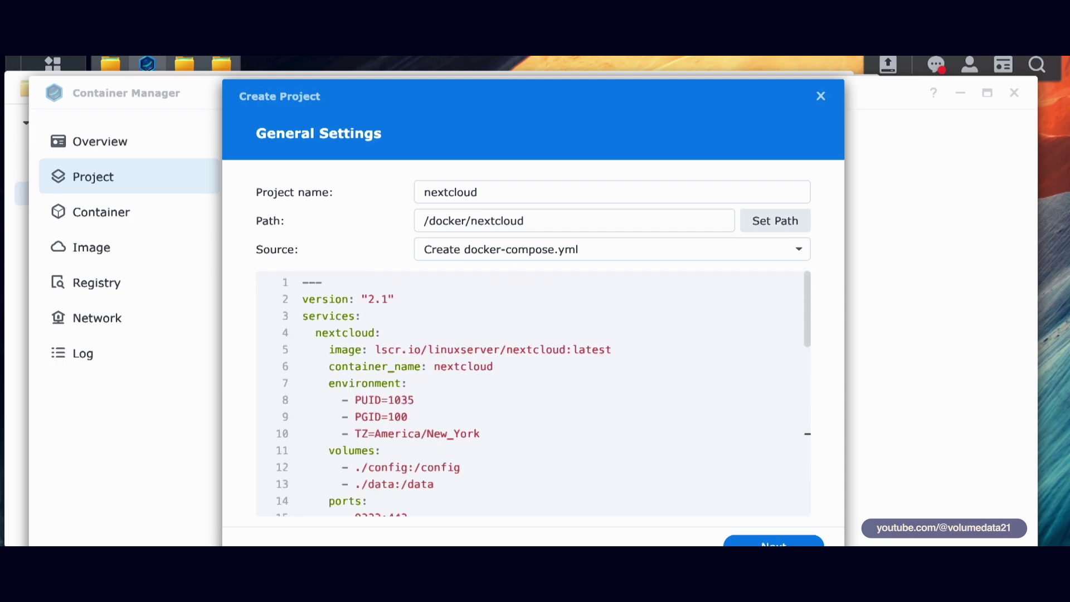
pyautogui.scroll(-1, 533, 393)
pyautogui.scroll(-5, 533, 393)
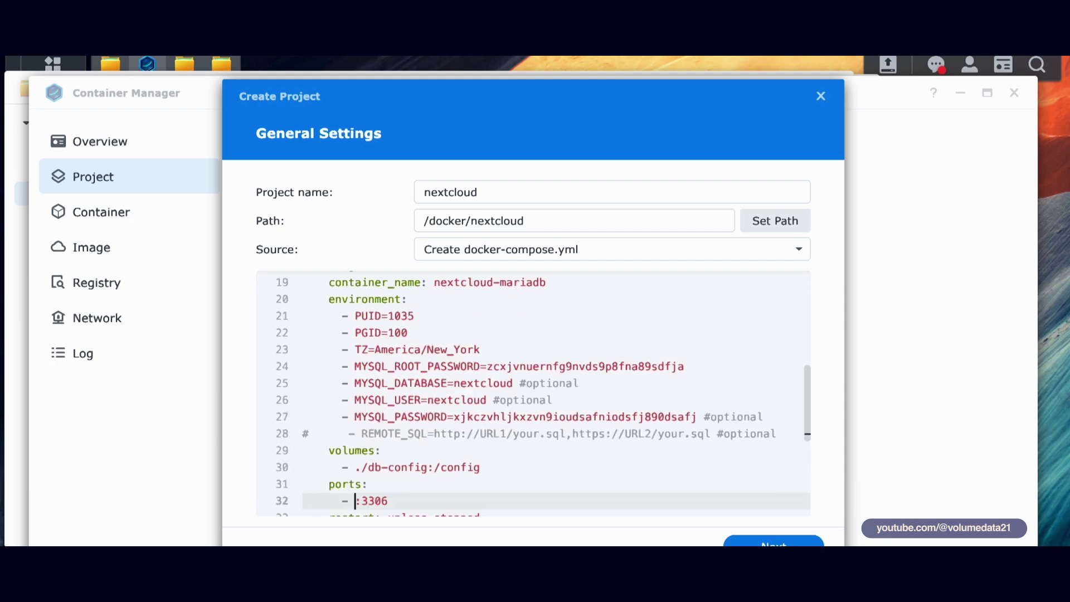
pyautogui.write('9')
pyautogui.write('306')
pyautogui.scroll(-5, 598, 342)
pyautogui.scroll(10, 598, 341)
pyautogui.scroll(-1, 599, 341)
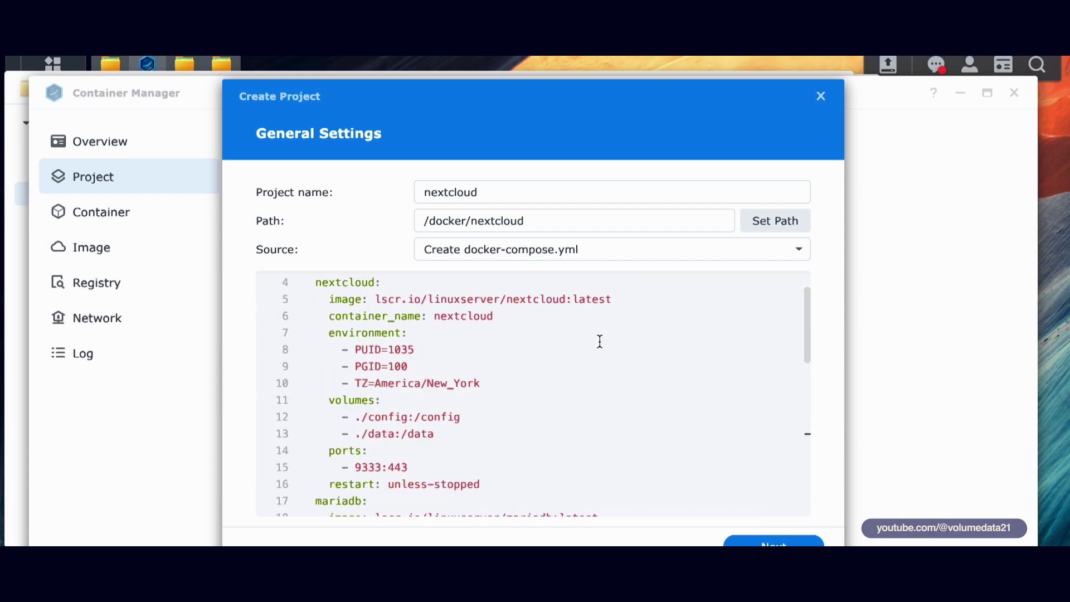
pyautogui.scroll(-5, 600, 342)
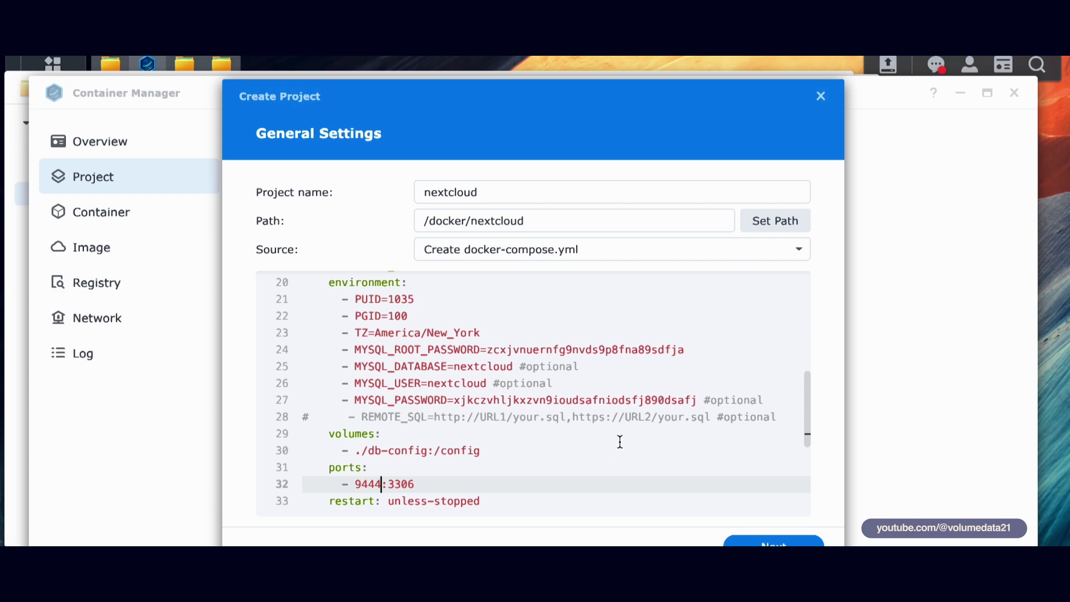
pyautogui.click(774, 542)
pyautogui.moveTo(578, 91); pyautogui.dragTo(578, 72)
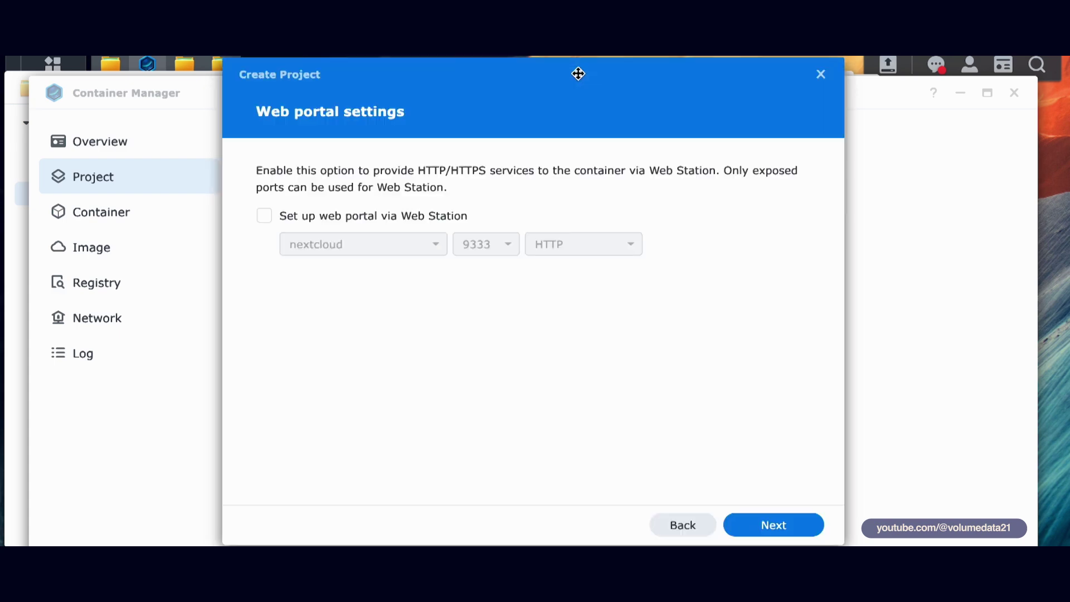
# - Finish the wizard with the project set to start on creation, then close the build log
pyautogui.click(761, 526)
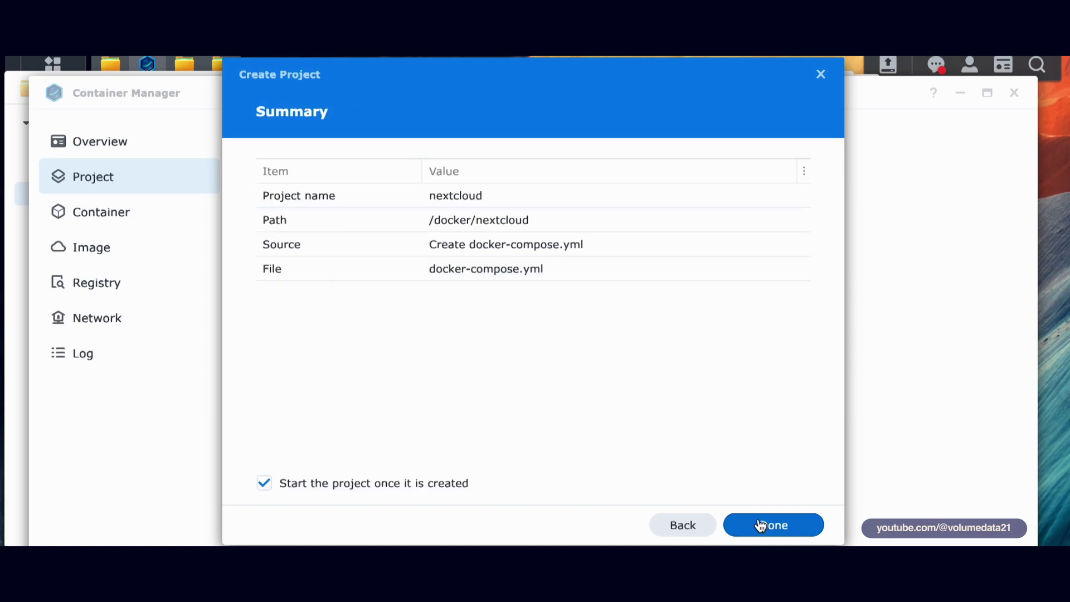
pyautogui.click(760, 527)
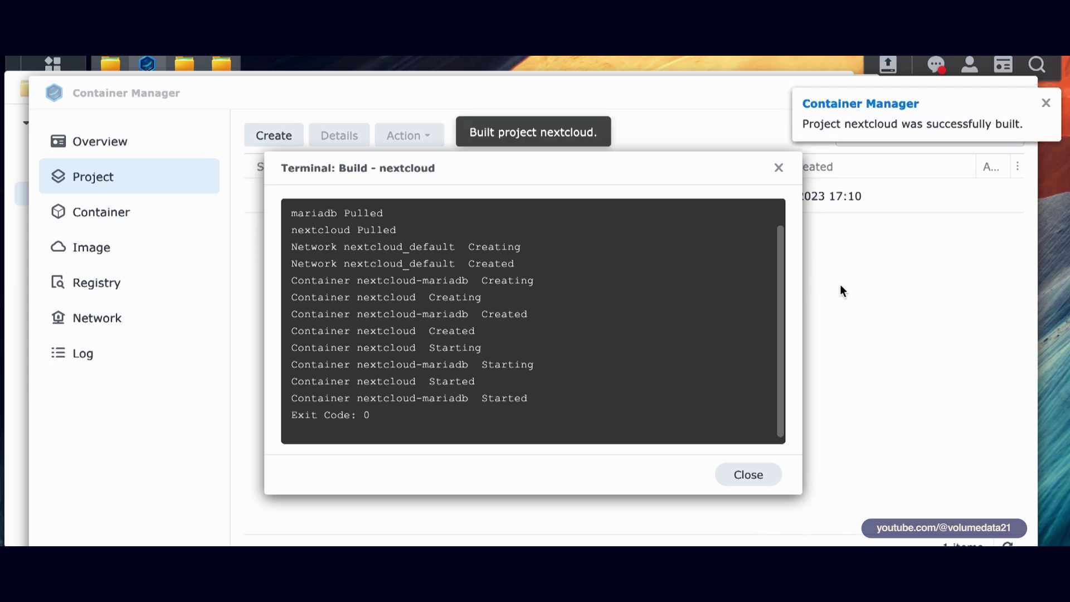
pyautogui.click(750, 473)
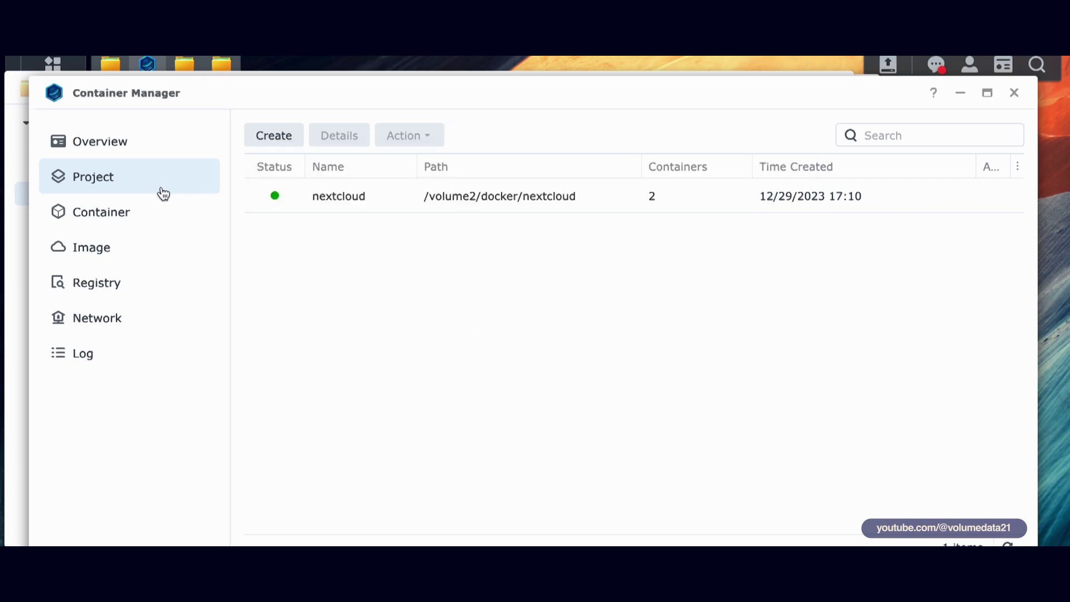
# - Open the nextcloud project's YAML Configurations and scroll through the file
pyautogui.doubleClick(396, 198)
pyautogui.click(461, 195)
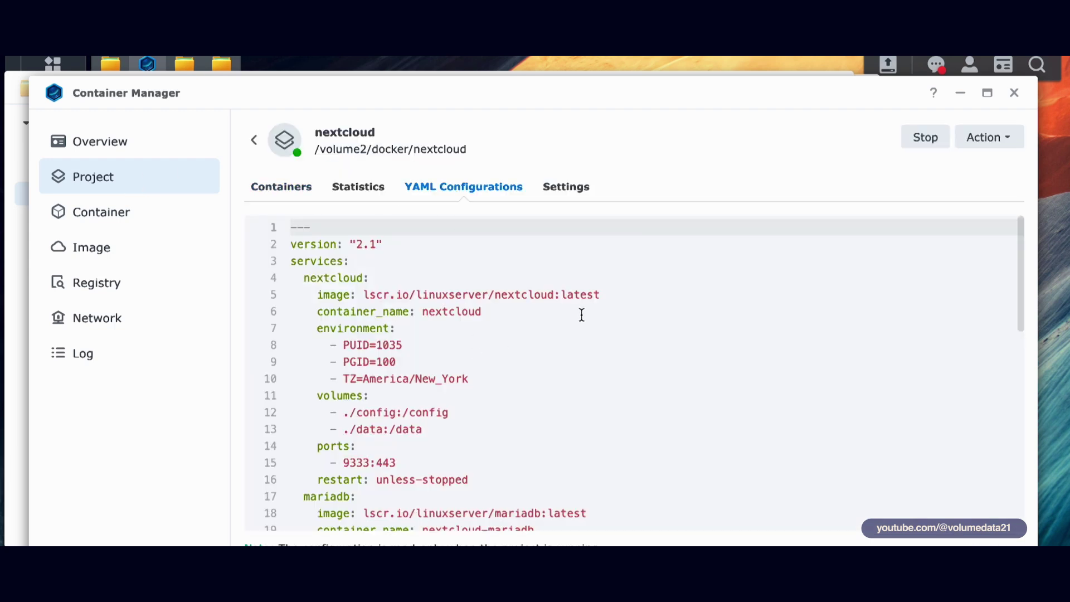
pyautogui.scroll(-5, 579, 345)
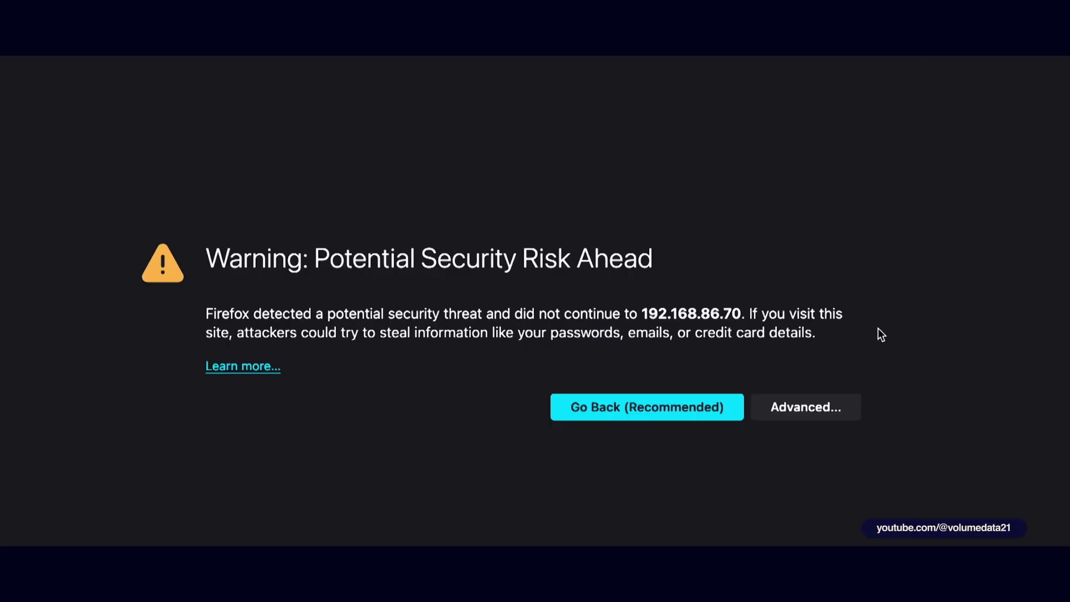
# - Accept the self-signed certificate risk to reach the Nextcloud setup page
pyautogui.click(783, 406)
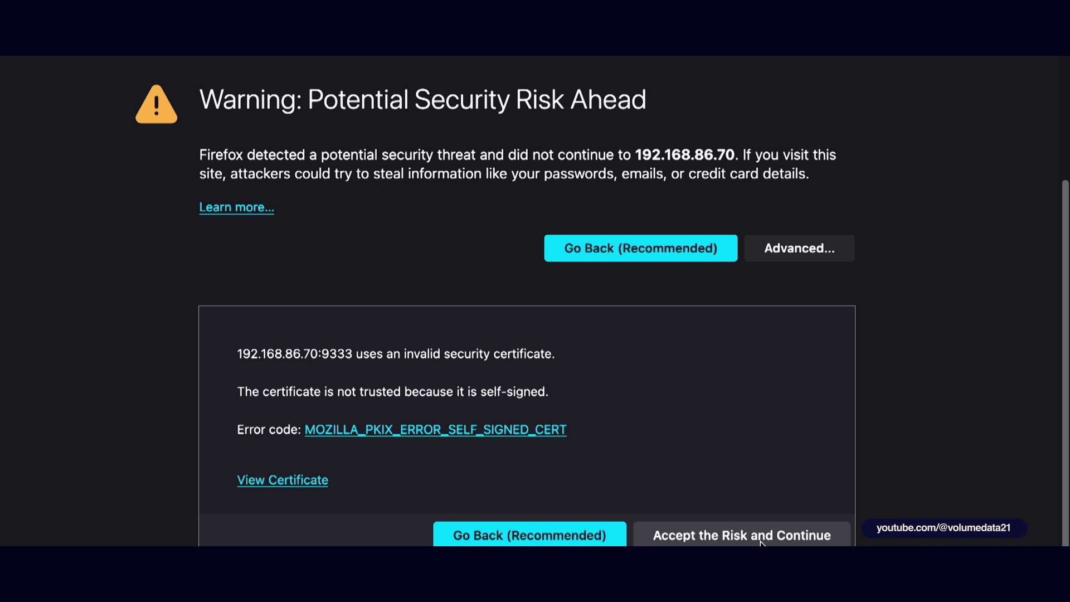
pyautogui.click(762, 539)
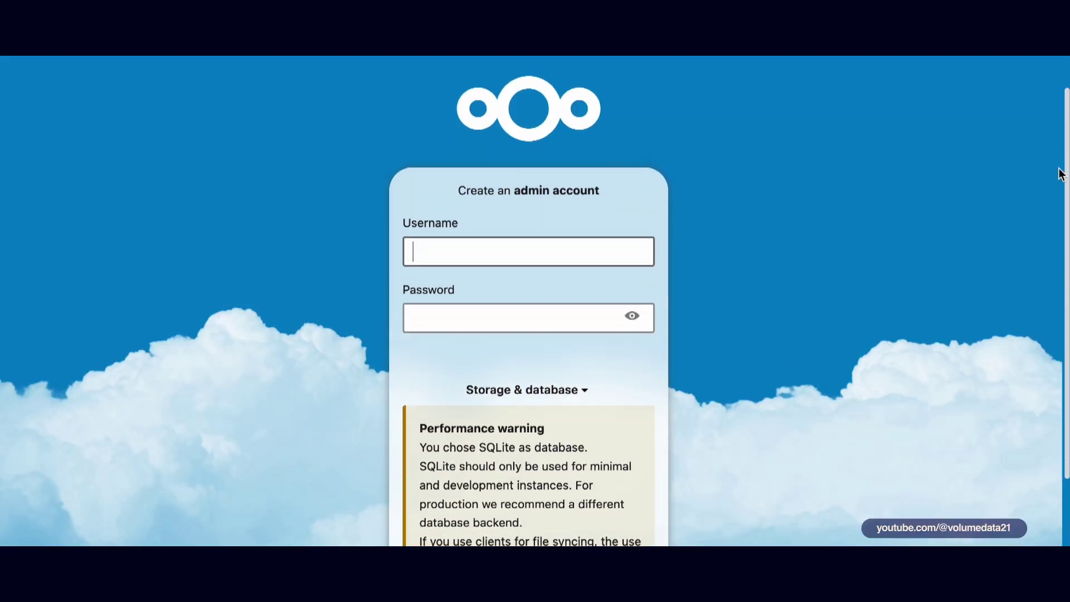
pyautogui.scroll(-1, 607, 175)
# - Enter the admin username and password, then expand Storage & database
pyautogui.write('volumedata21')
pyautogui.press('Tab')
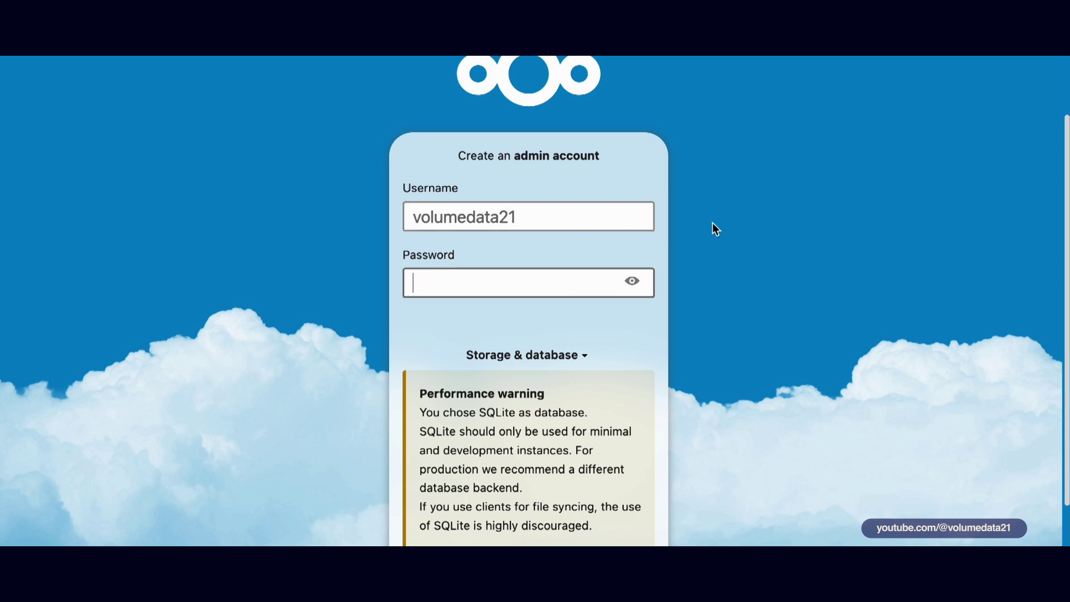
pyautogui.write('•••••••••••••')
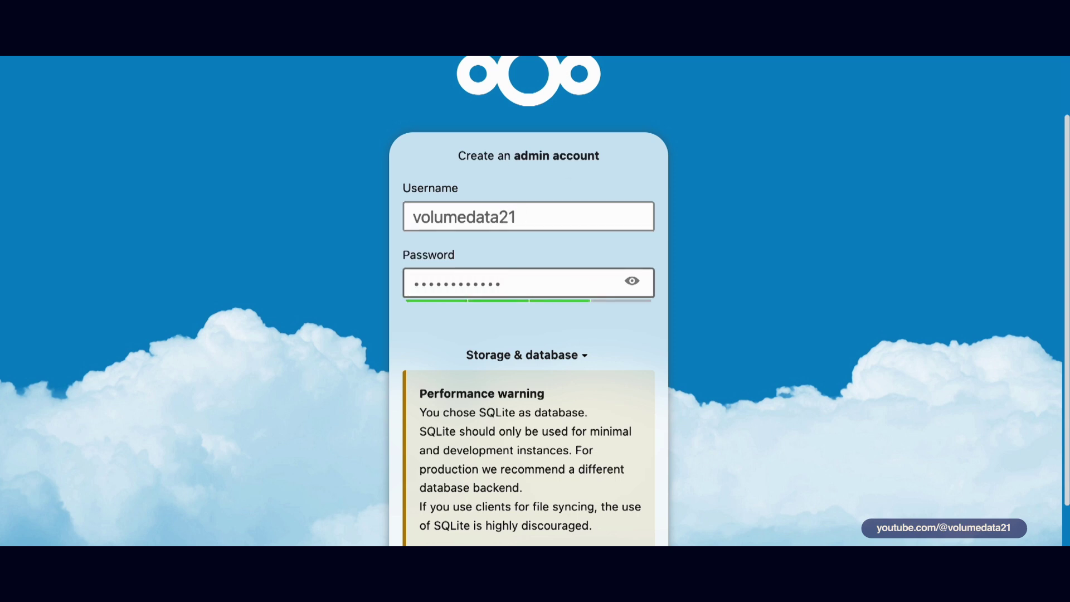
pyautogui.scroll(-3, 769, 203)
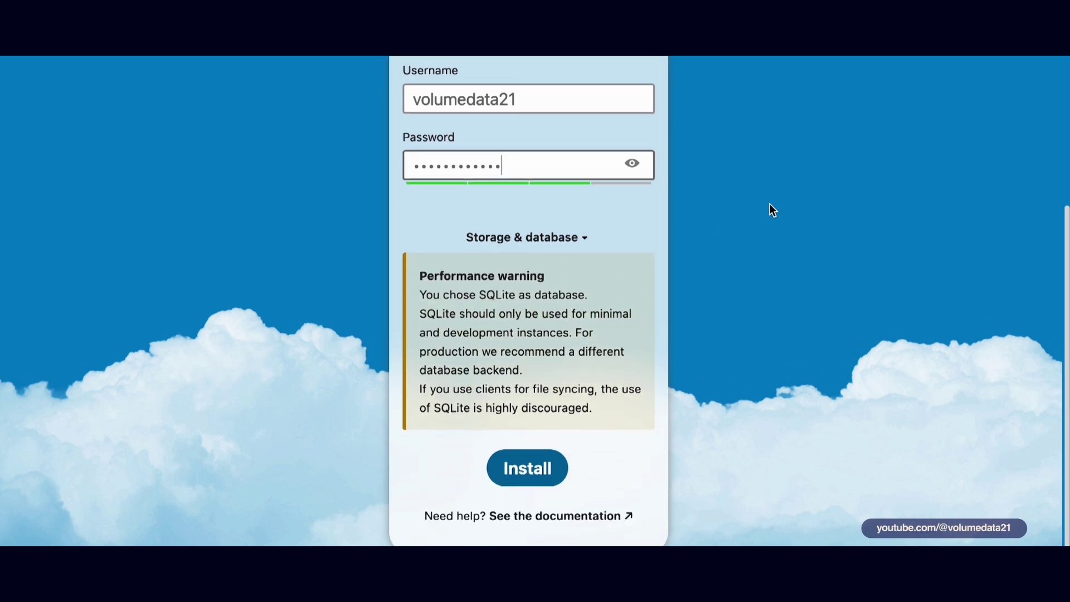
pyautogui.press('Tab')
pyautogui.press('Tab')
pyautogui.press('Return')
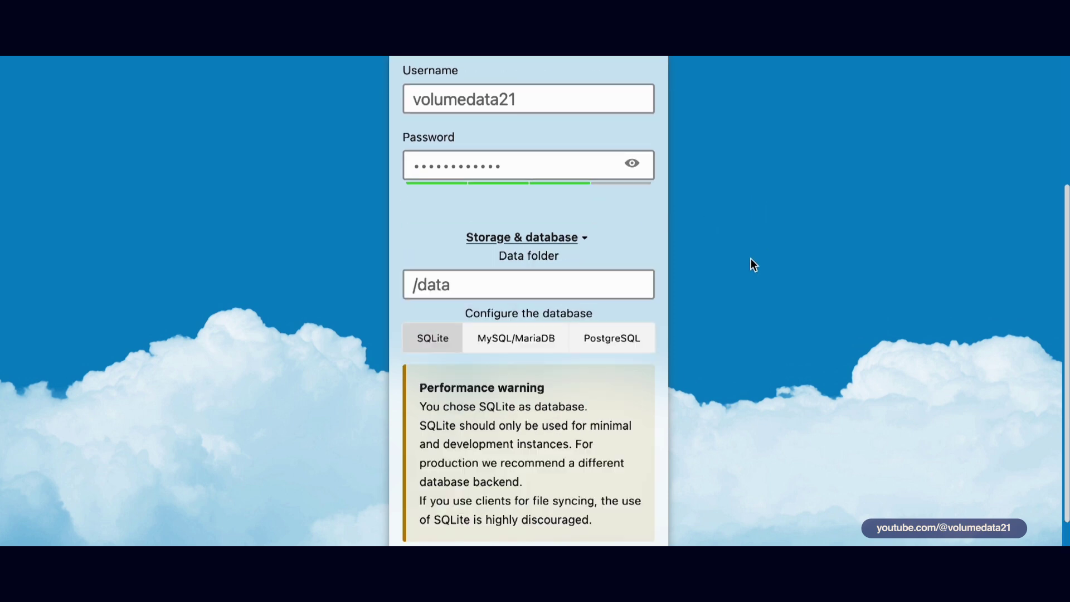
# - Choose MySQL/MariaDB and enter nextcloud as the database user
pyautogui.click(508, 357)
pyautogui.scroll(-4, 777, 276)
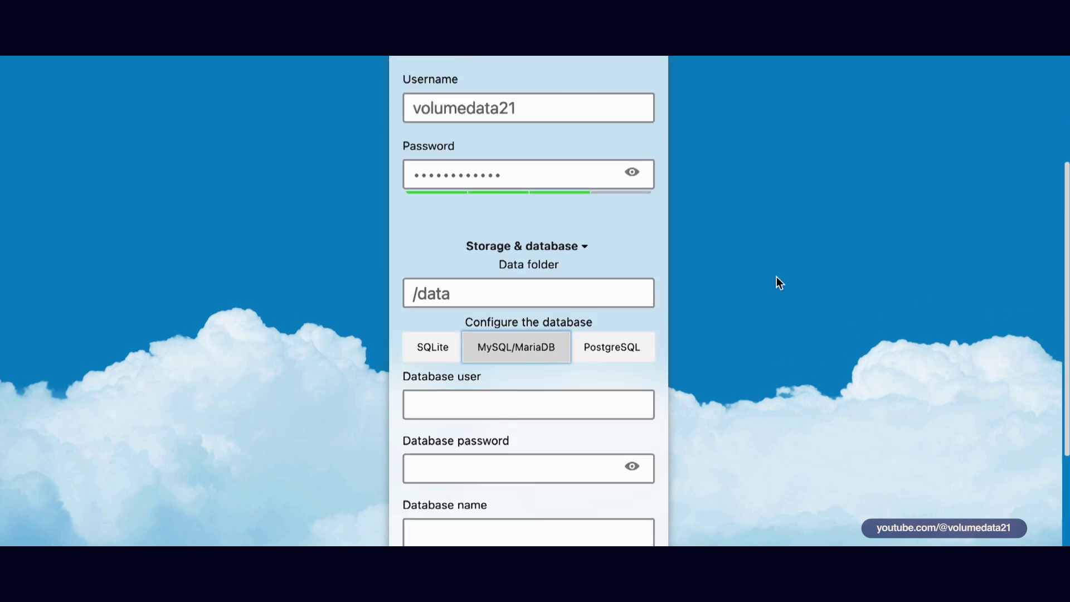
pyautogui.click(595, 282)
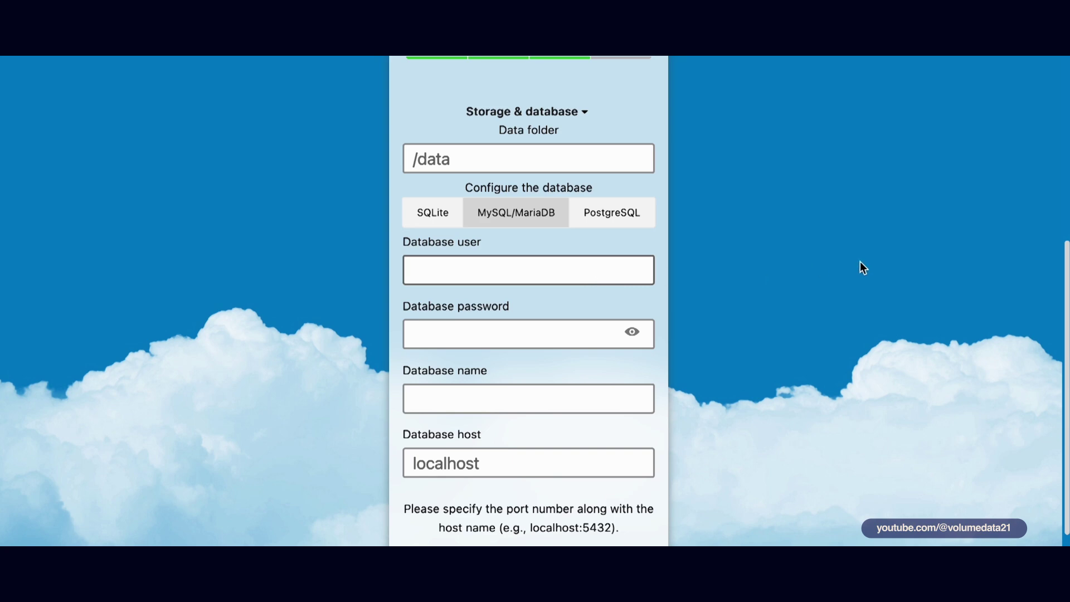
pyautogui.write('nextcloud')
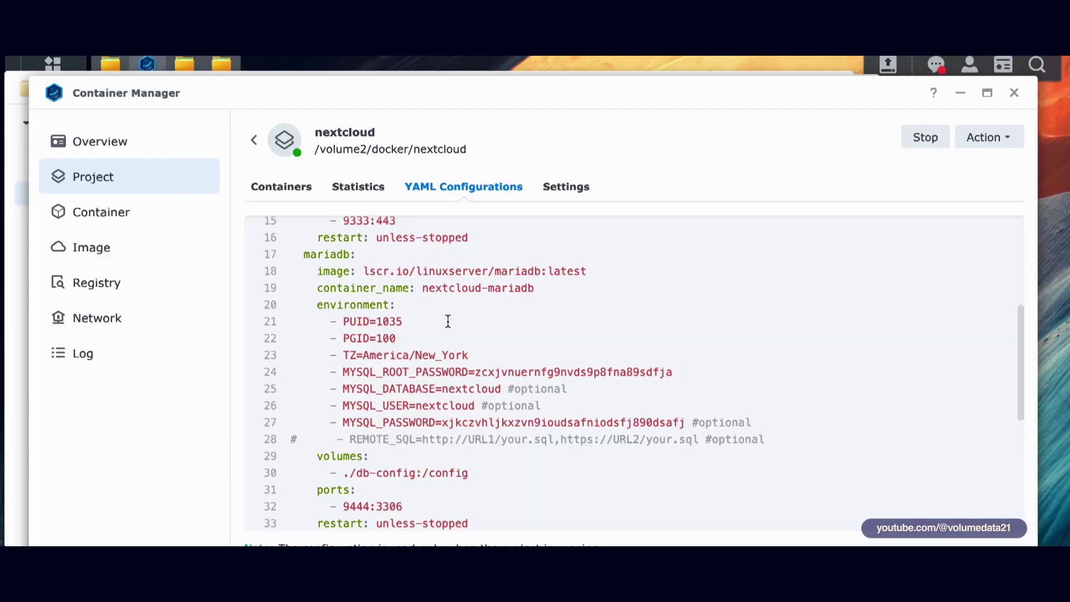
pyautogui.scroll(1, 447, 312)
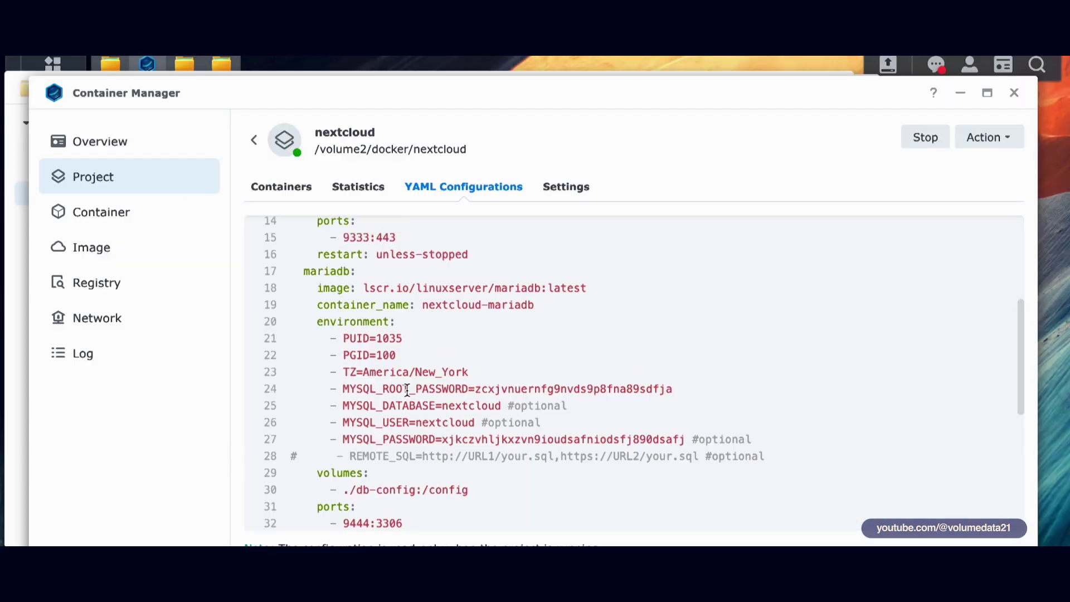
pyautogui.click(345, 423)
pyautogui.moveTo(345, 422); pyautogui.dragTo(470, 422)
pyautogui.doubleClick(470, 423)
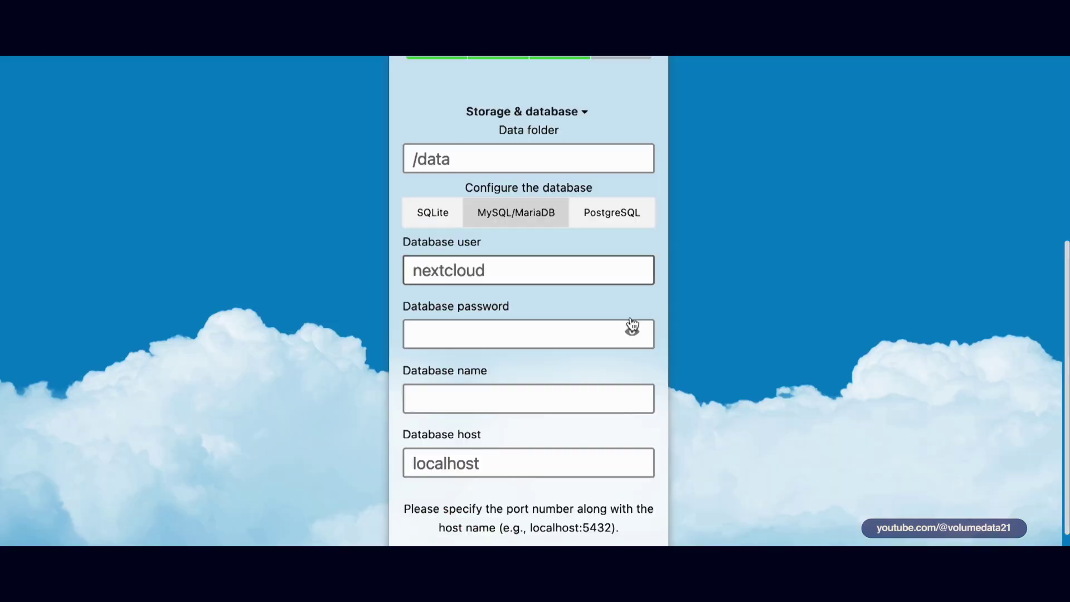
# - Fill the database password with the MariaDB user password copied from the YAML
pyautogui.click(485, 329)
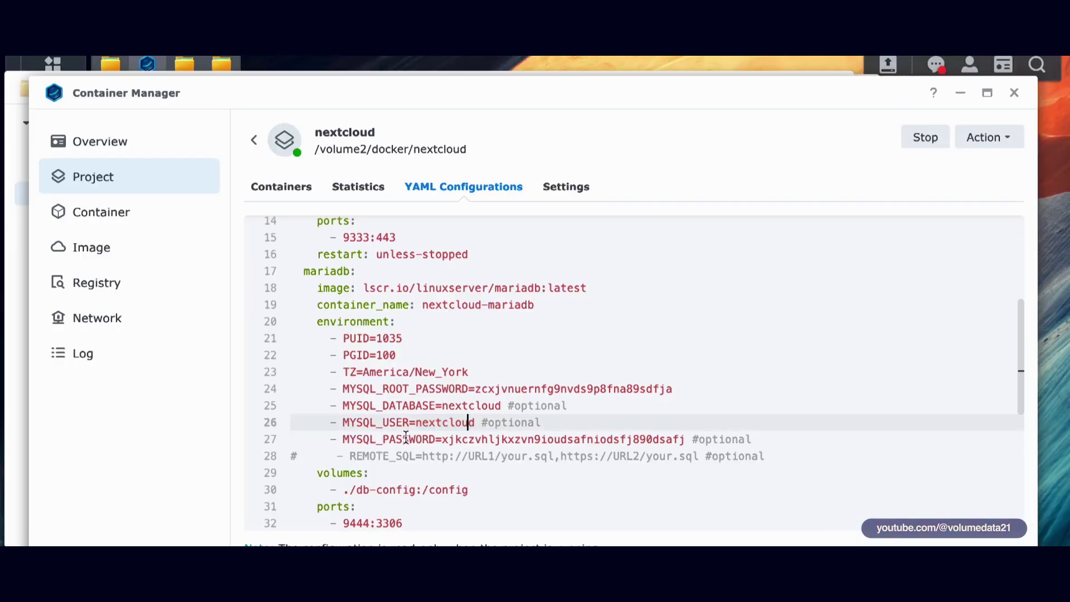
pyautogui.click(405, 439)
pyautogui.moveTo(352, 439); pyautogui.dragTo(444, 439)
pyautogui.doubleClick(508, 439)
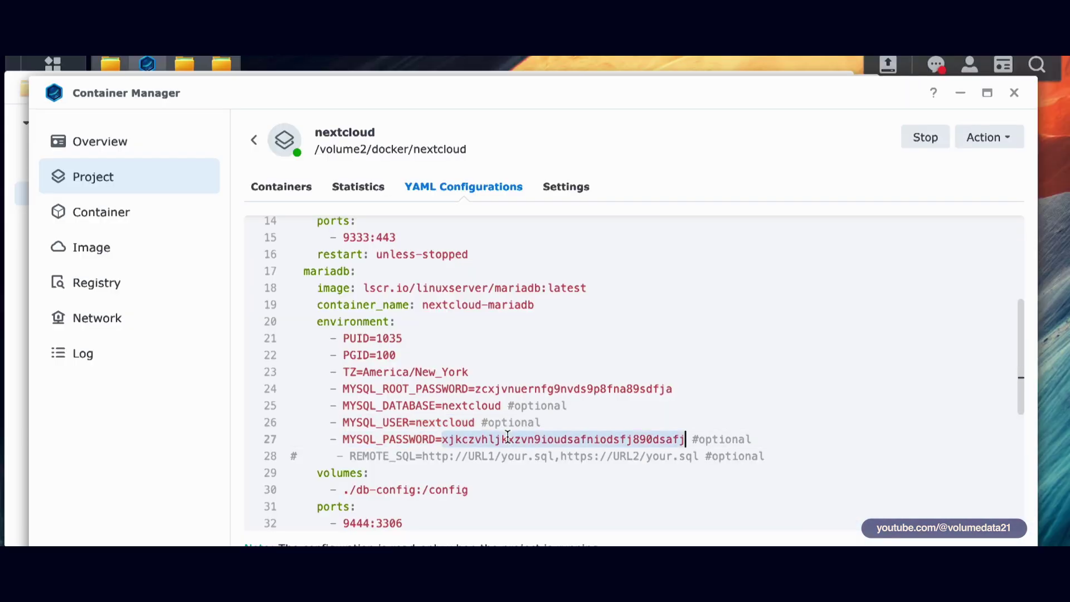
pyautogui.moveTo(342, 389); pyautogui.dragTo(679, 388)
pyautogui.click(405, 405)
pyautogui.moveTo(342, 439); pyautogui.dragTo(445, 439)
pyautogui.click(546, 439)
pyautogui.doubleClick(546, 439)
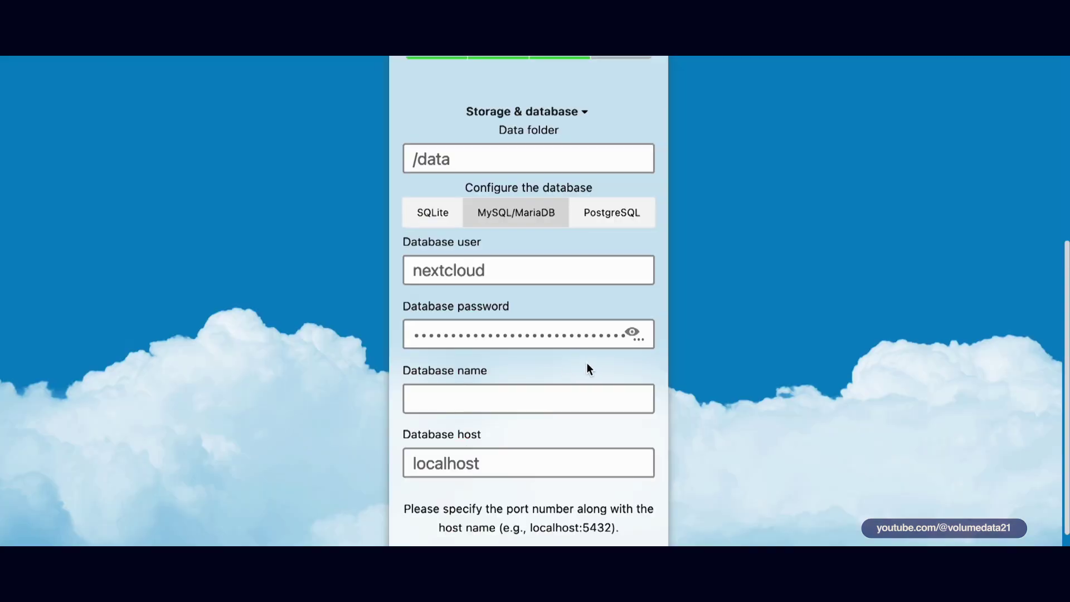
# - Enter nextcloud as the database name
pyautogui.click(436, 387)
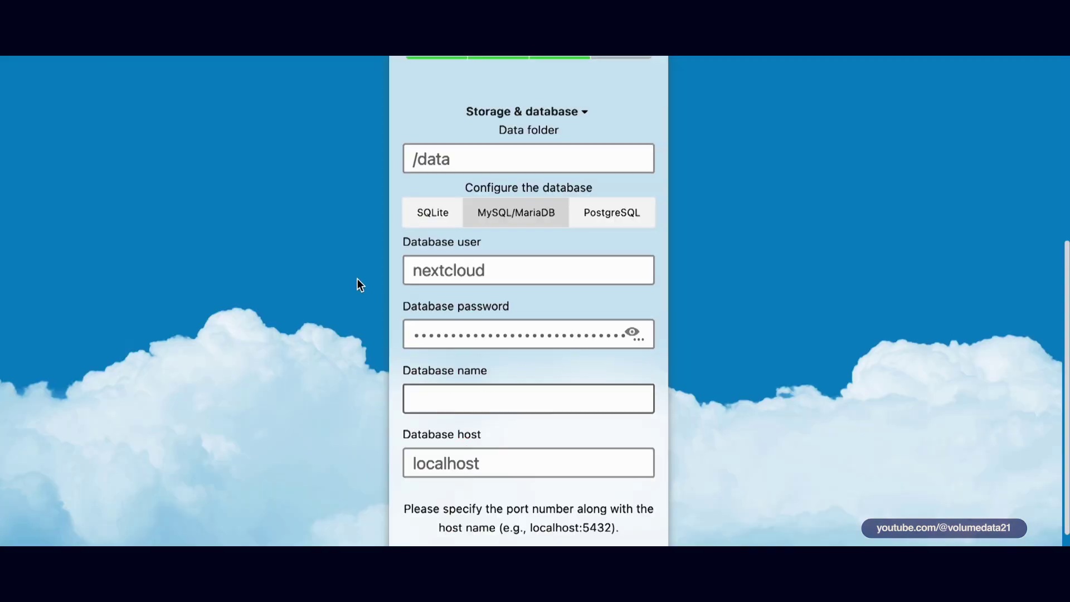
pyautogui.write('nextcloud')
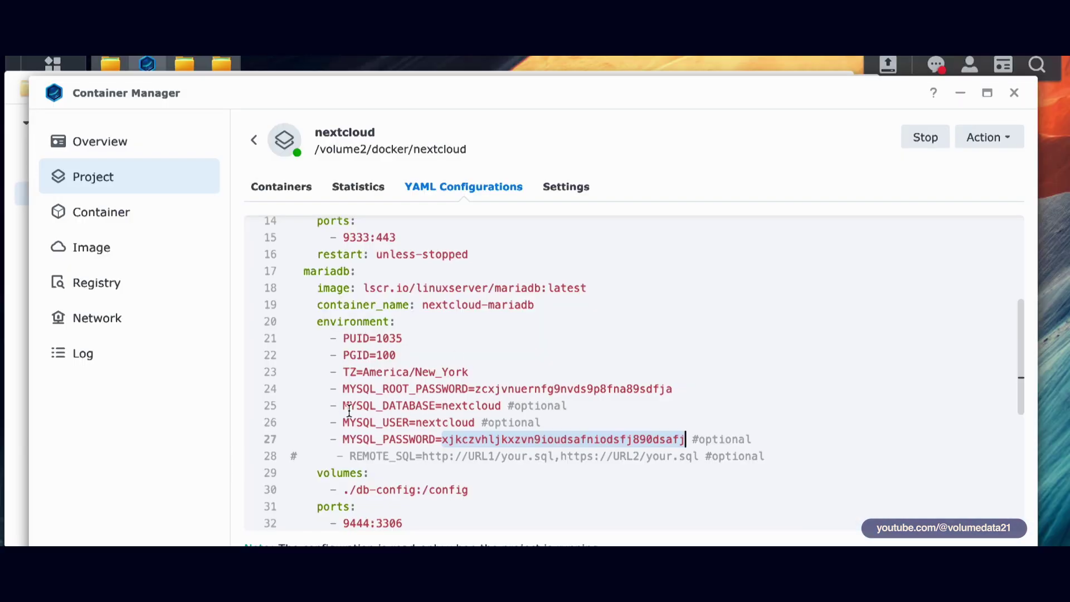
pyautogui.click(467, 404)
pyautogui.doubleClick(468, 404)
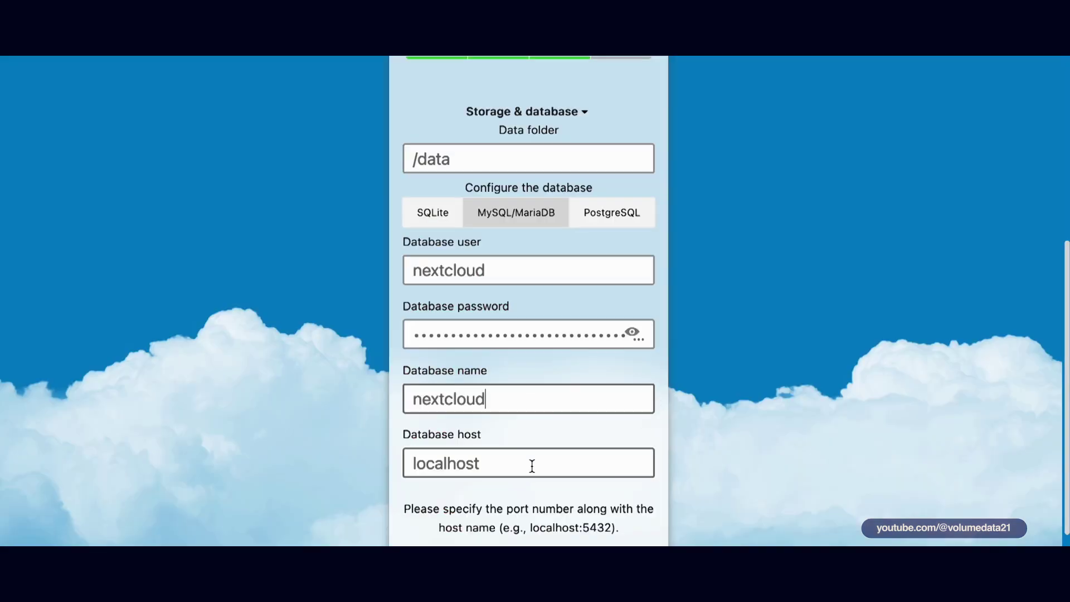
# - Replace localhost with 192.168.86.70:9444 as the database host
pyautogui.moveTo(533, 466); pyautogui.dragTo(363, 462)
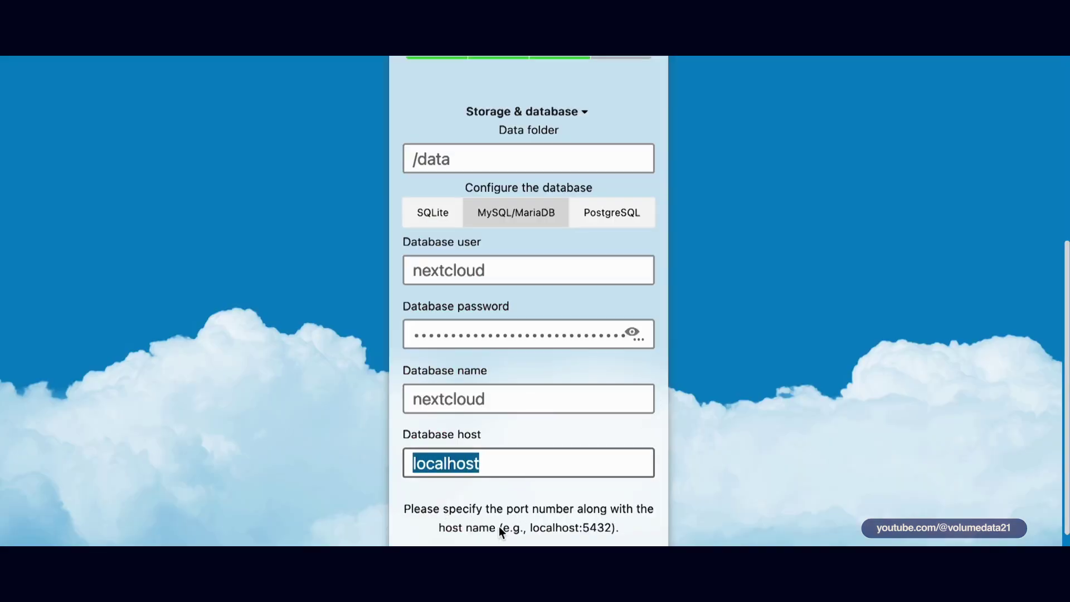
pyautogui.click(542, 457)
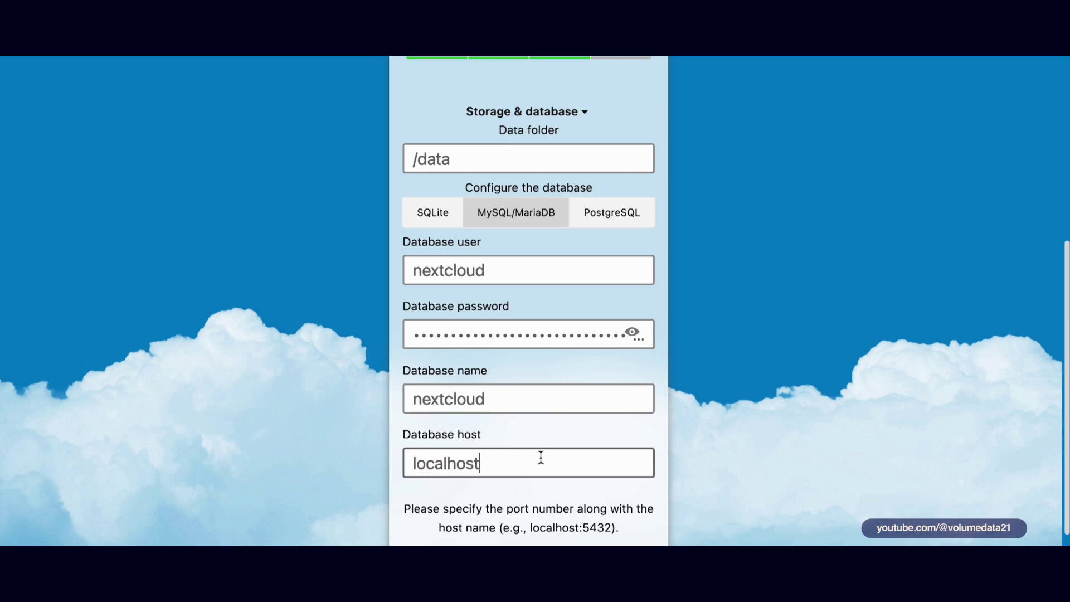
pyautogui.doubleClick(541, 457)
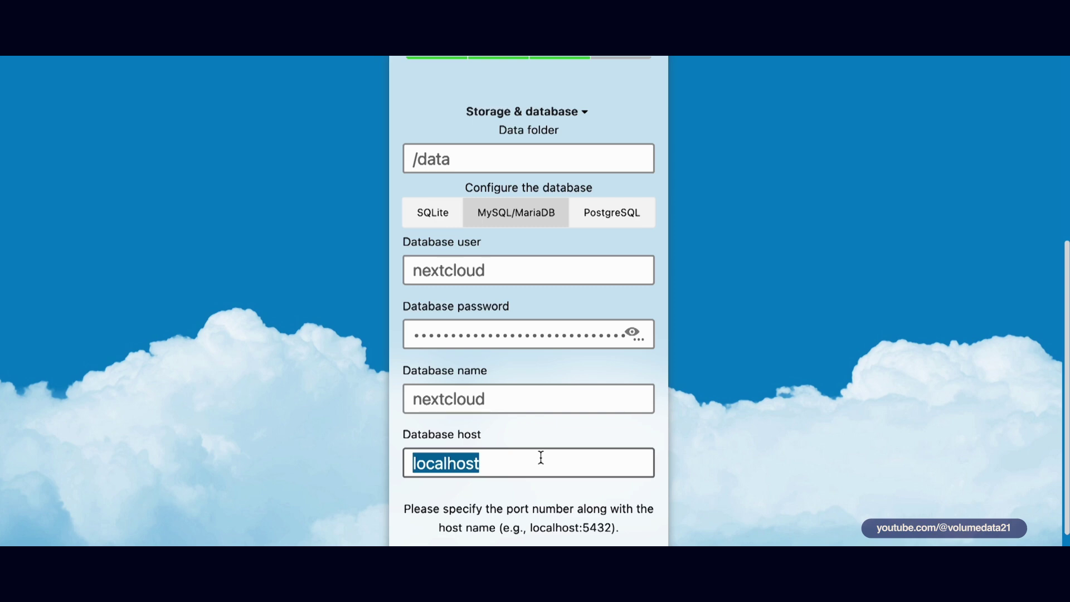
pyautogui.write('192.168.86.70')
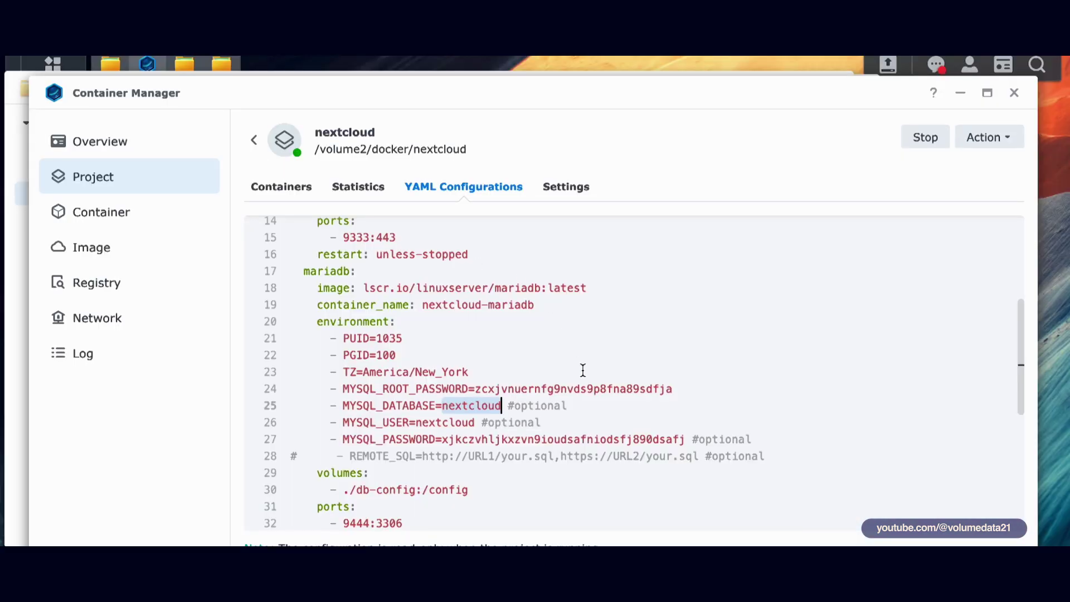
pyautogui.scroll(-1, 424, 498)
pyautogui.doubleClick(363, 490)
pyautogui.hotkey('ctrl', 'c')
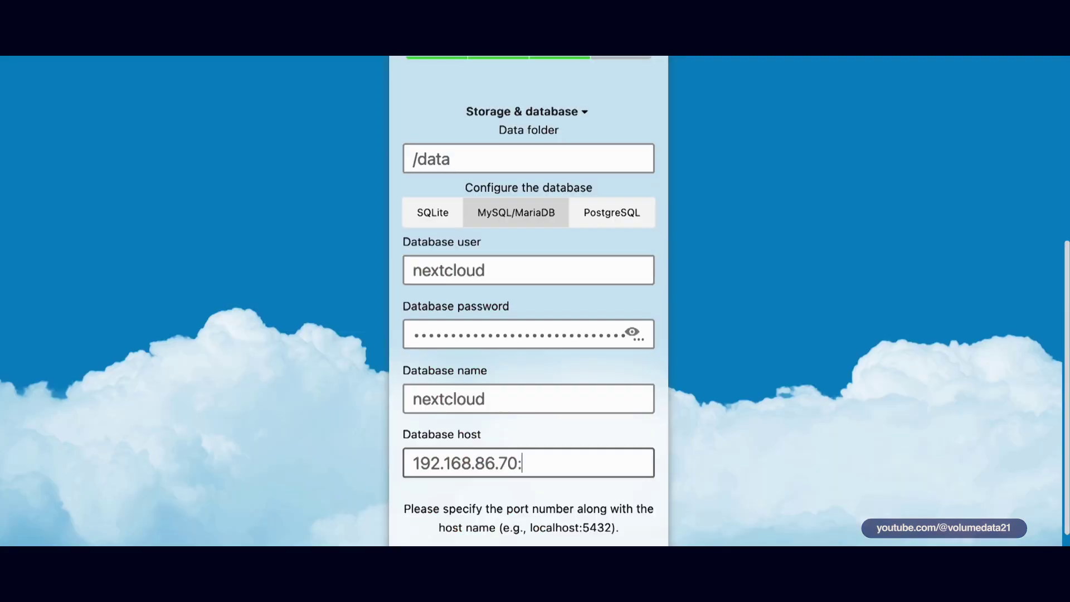
pyautogui.write(':')
pyautogui.hotkey('ctrl', 'v')
pyautogui.scroll(-2, 701, 317)
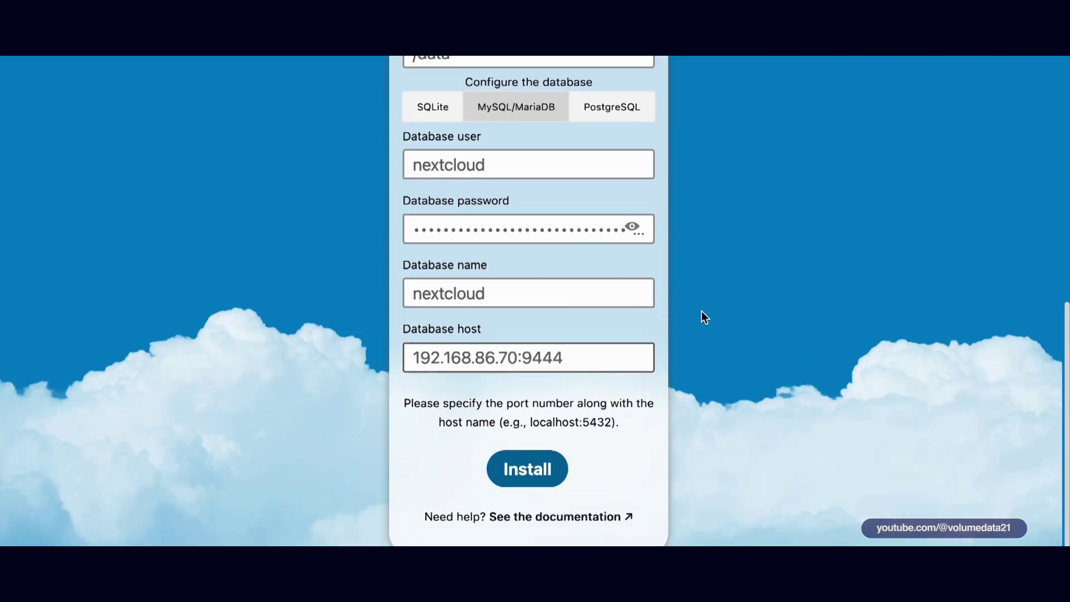
# - Install Nextcloud, skip the recommended apps, and dismiss the Nextcloud Hub welcome screen
pyautogui.click(544, 471)
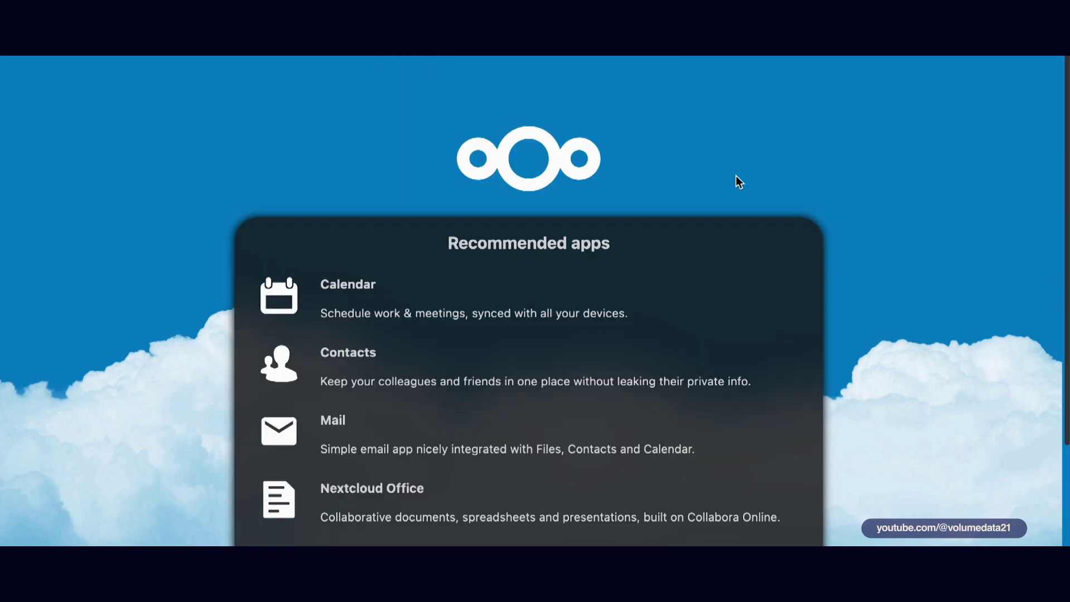
pyautogui.scroll(-3, 1065, 215)
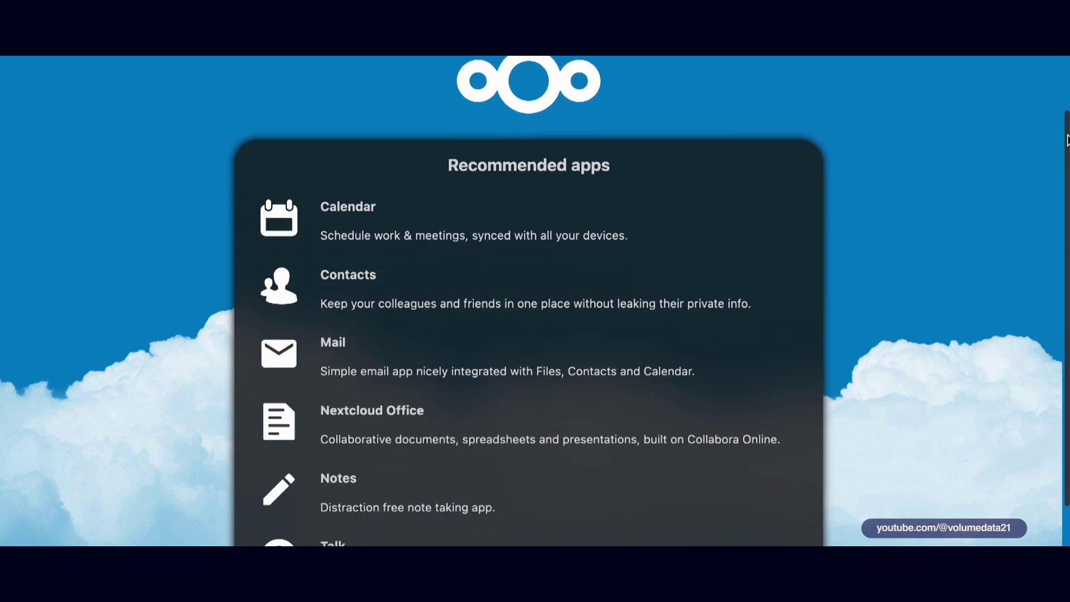
pyautogui.scroll(-1, 1062, 240)
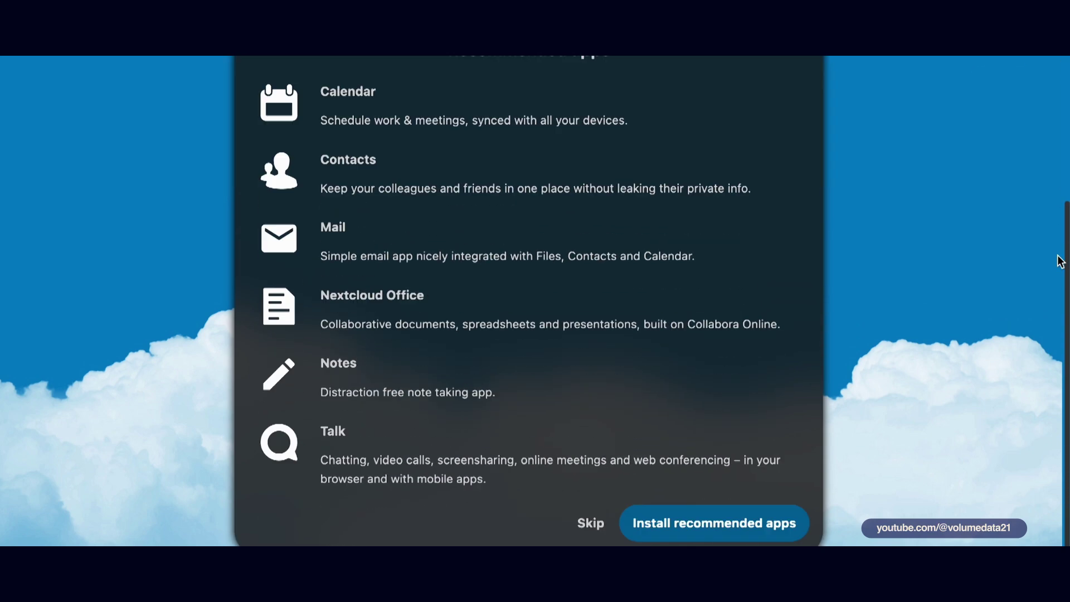
pyautogui.moveTo(1060, 262); pyautogui.dragTo(1063, 91)
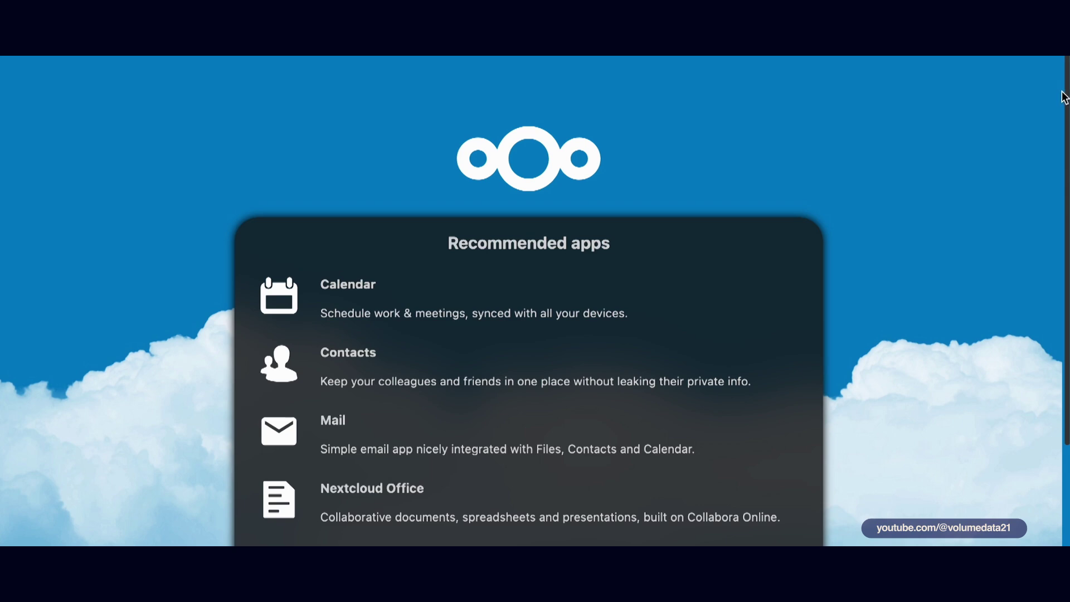
pyautogui.moveTo(1066, 97); pyautogui.dragTo(1054, 248)
pyautogui.moveTo(1065, 295); pyautogui.dragTo(1048, 341)
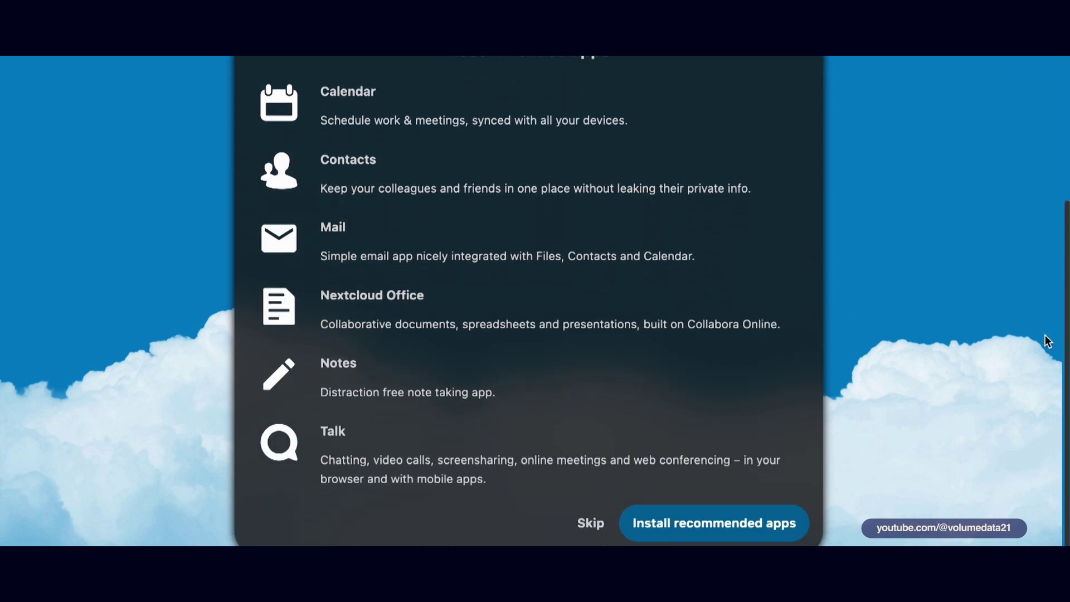
pyautogui.click(586, 524)
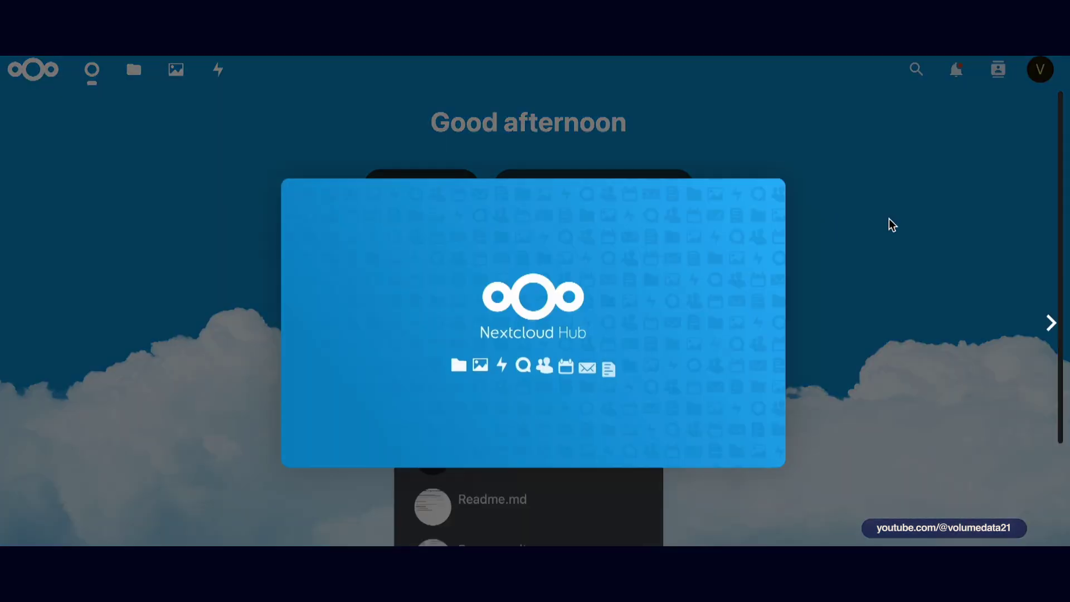
pyautogui.click(372, 70)
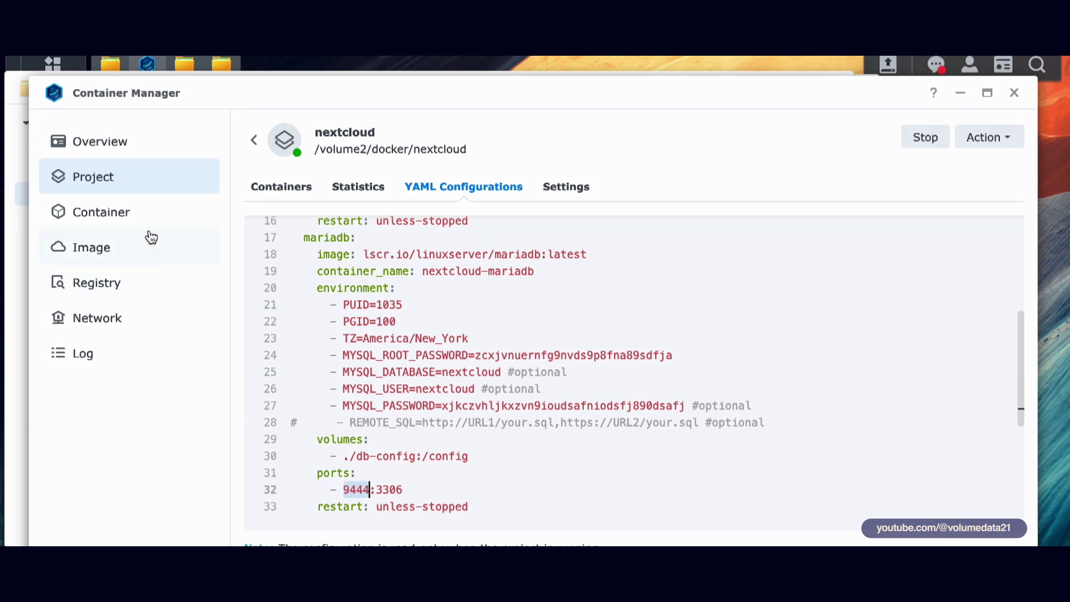
# - Check both containers are running, then view the nextcloud project's YAML Configurations
pyautogui.click(150, 224)
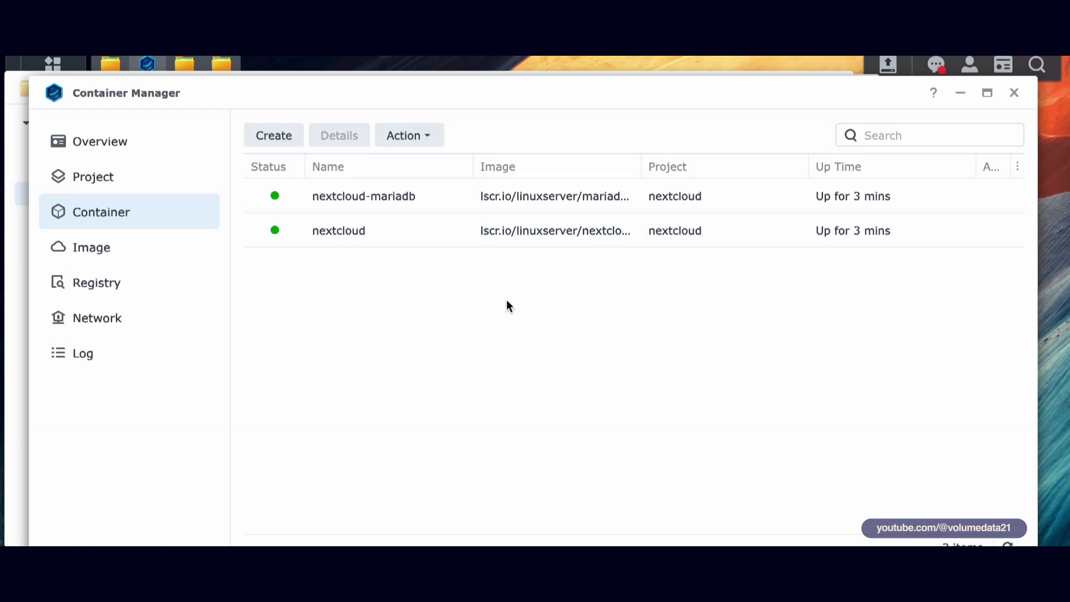
pyautogui.click(156, 187)
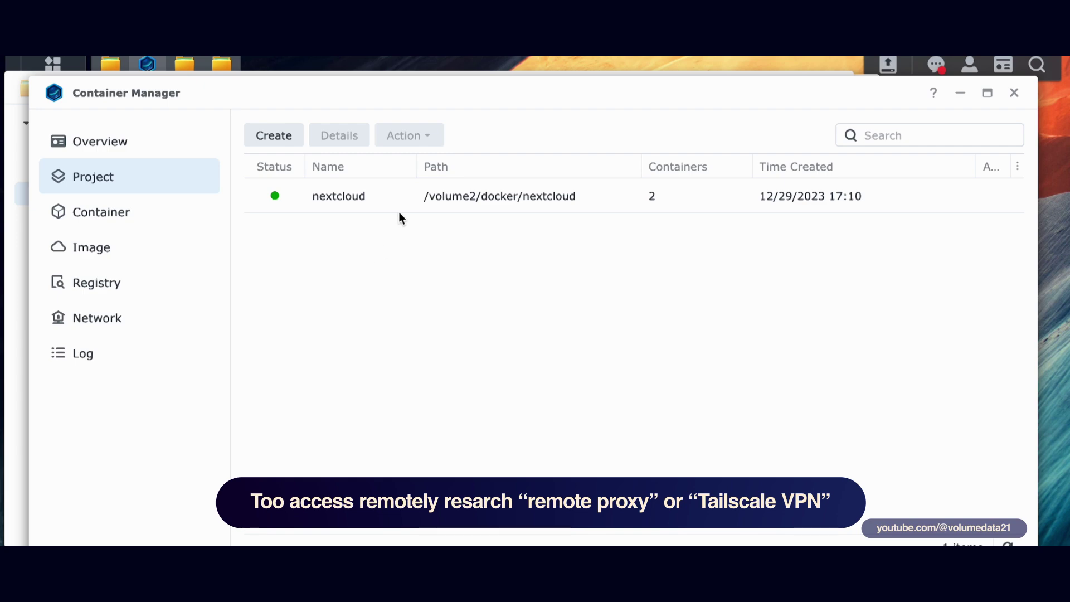
pyautogui.doubleClick(375, 201)
pyautogui.click(473, 201)
pyautogui.scroll(-5, 554, 339)
pyautogui.scroll(5, 554, 339)
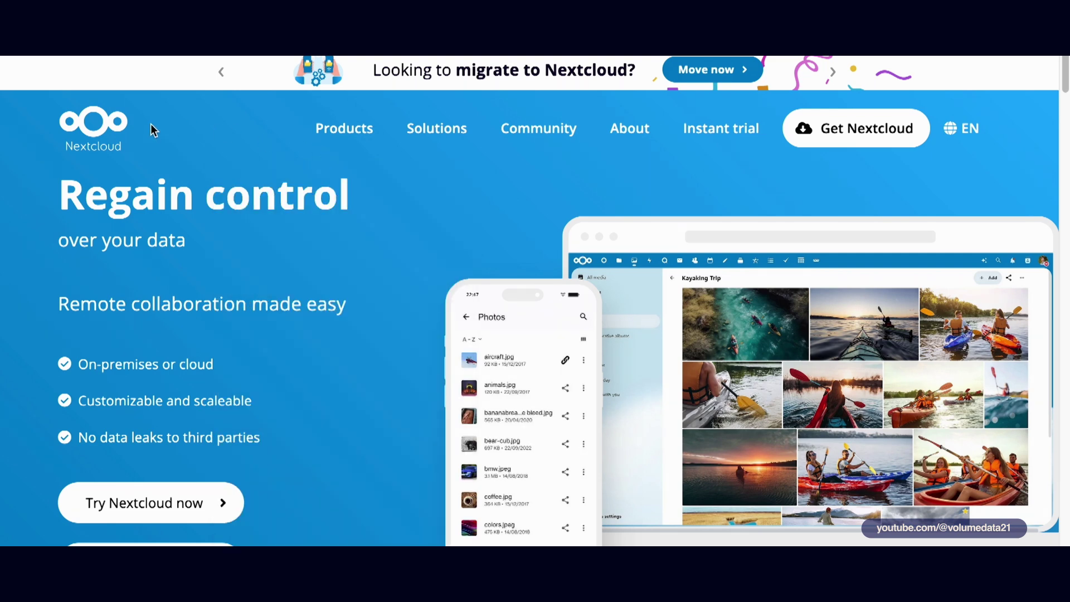
# - Open the Nextcloud documentation page from the Solutions menu
pyautogui.moveTo(620, 134)
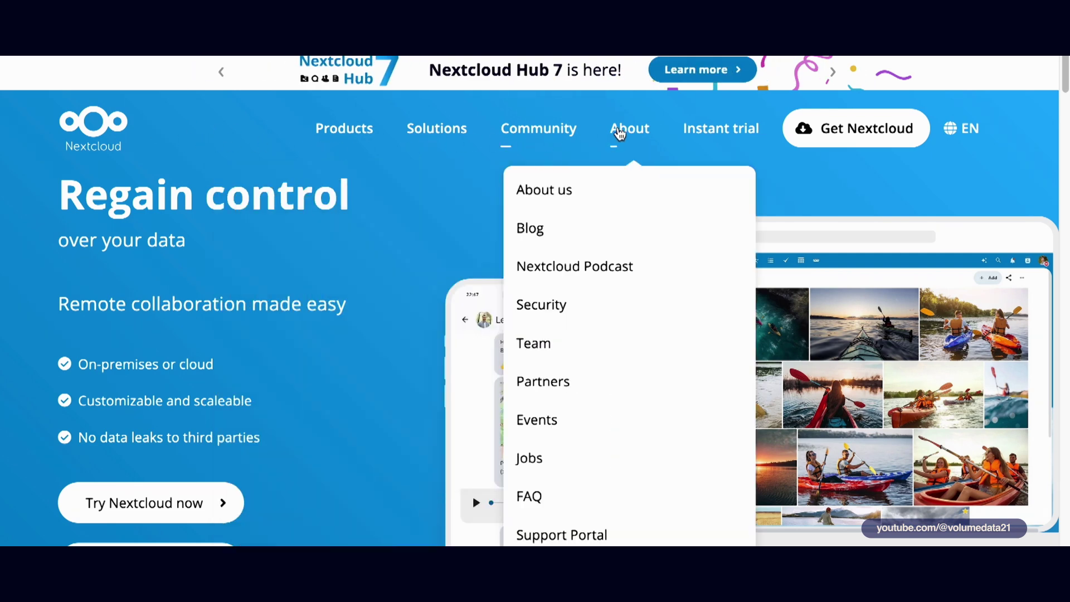
pyautogui.moveTo(432, 138)
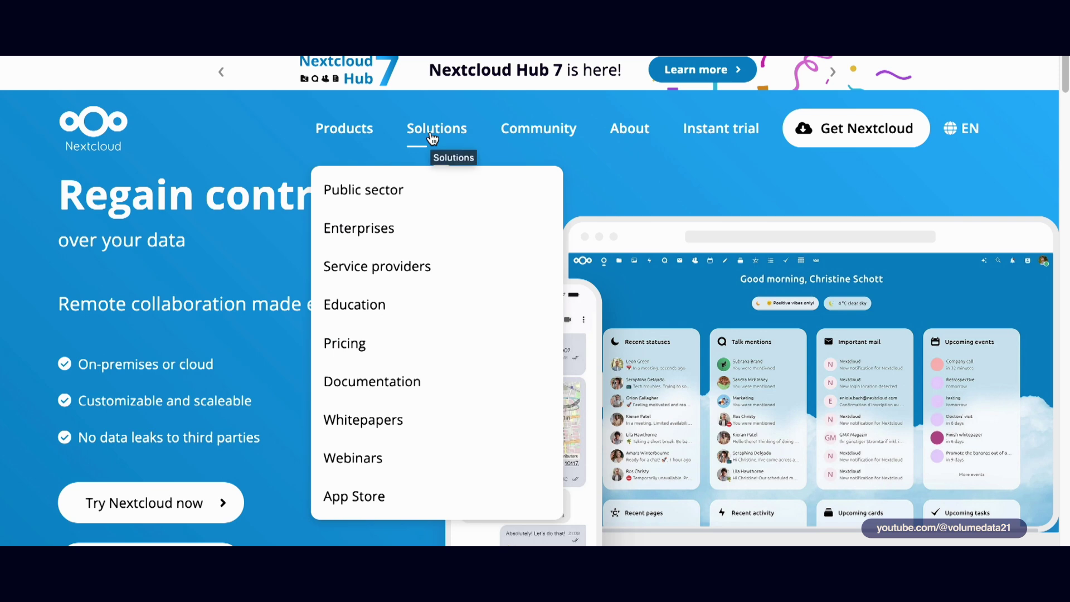
pyautogui.click(385, 379)
pyautogui.scroll(-1, 498, 214)
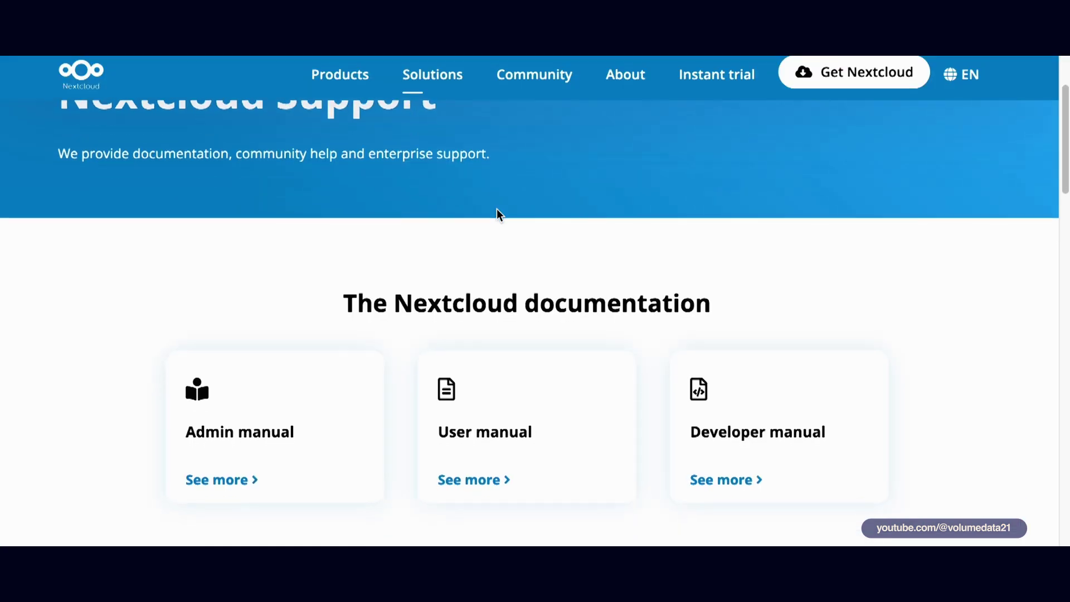
pyautogui.scroll(-7, 498, 214)
pyautogui.scroll(10, 497, 214)
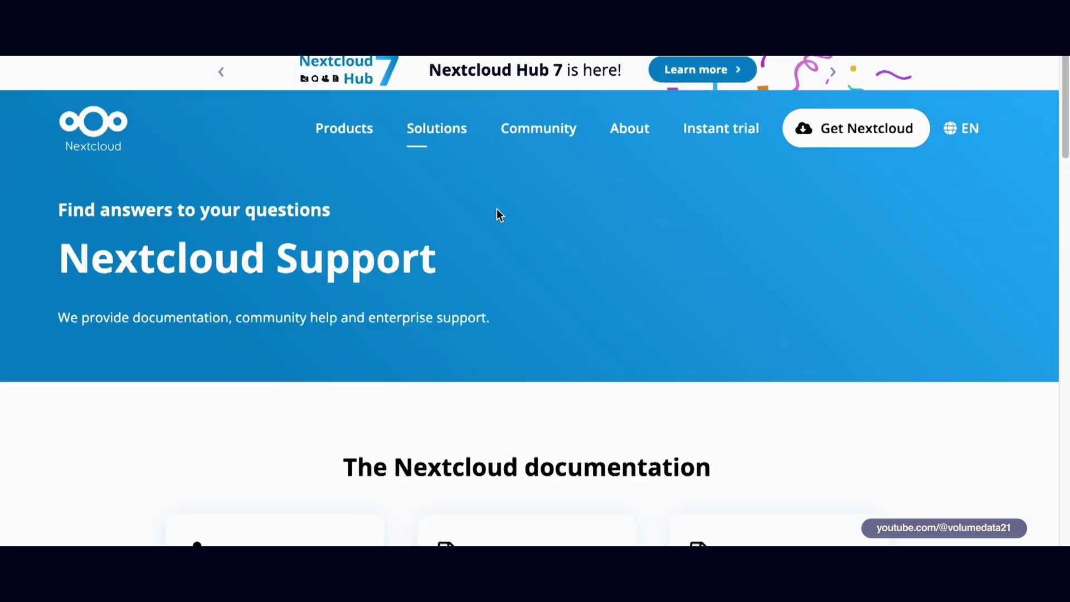
# - Go to the Nextcloud server download page and open the All-in-One Docker image instructions
pyautogui.moveTo(853, 131)
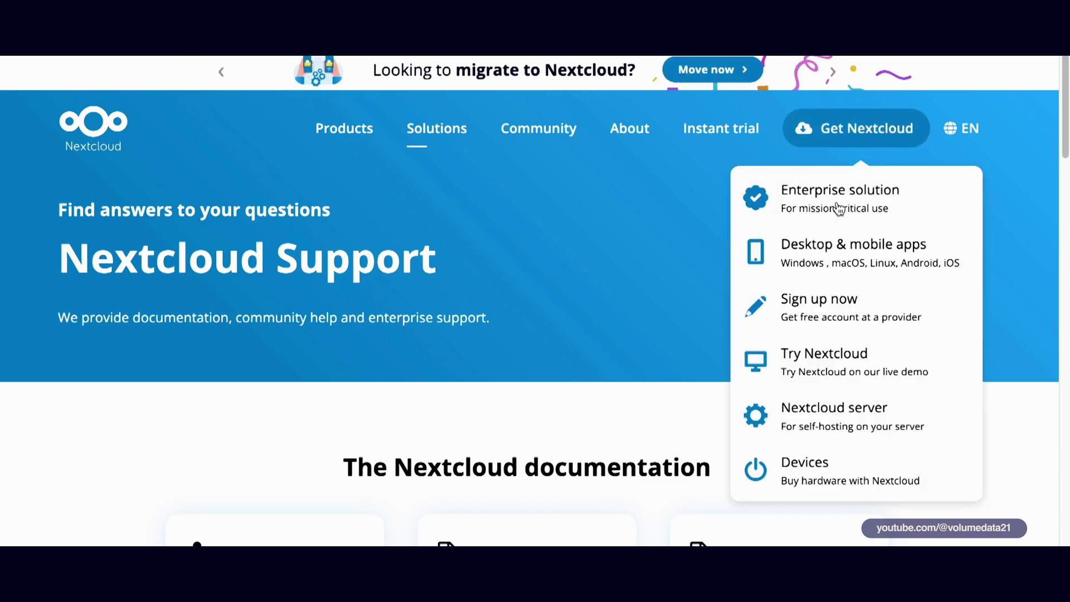
pyautogui.click(849, 415)
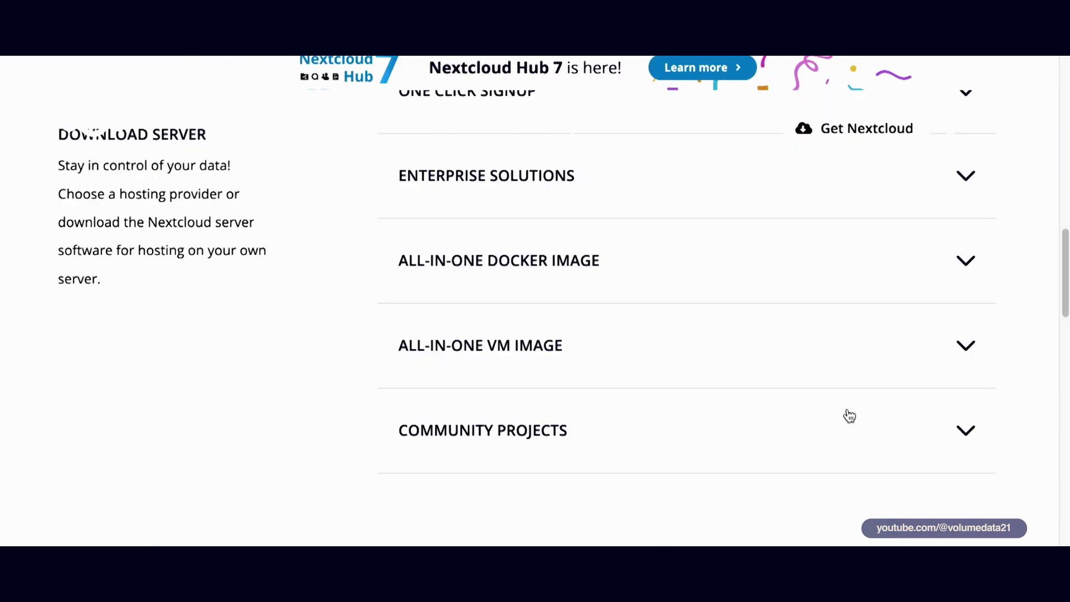
pyautogui.click(517, 263)
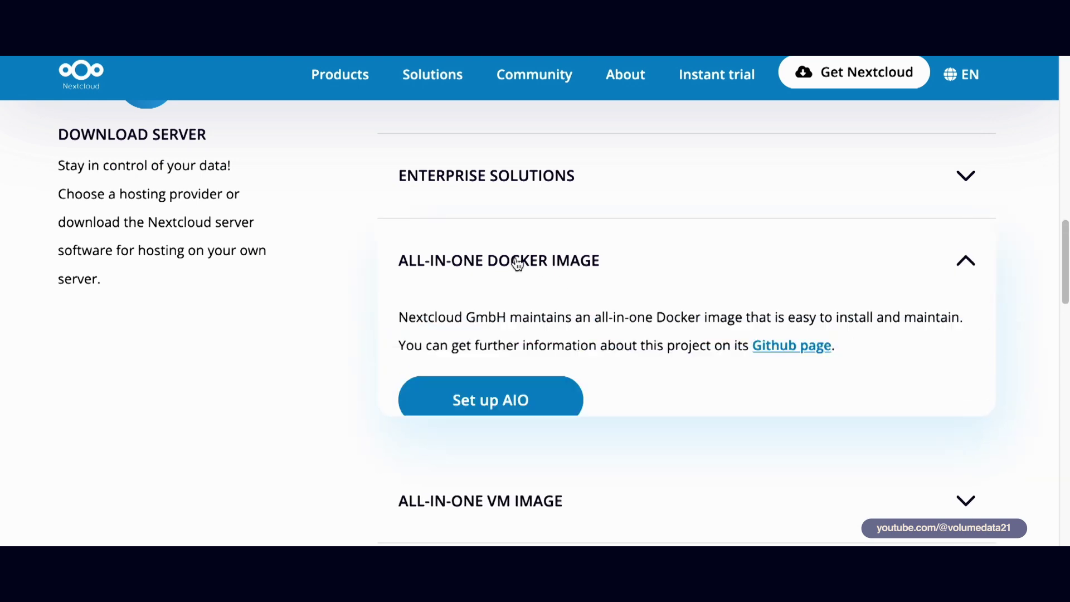
pyautogui.click(513, 399)
# - Jump to the next Portainer mention in the Nextcloud All-in-One readme
pyautogui.moveTo(1066, 99)
pyautogui.mouseDown()
pyautogui.moveTo(1066, 72)
pyautogui.moveTo(1065, 84)
pyautogui.mouseUp()
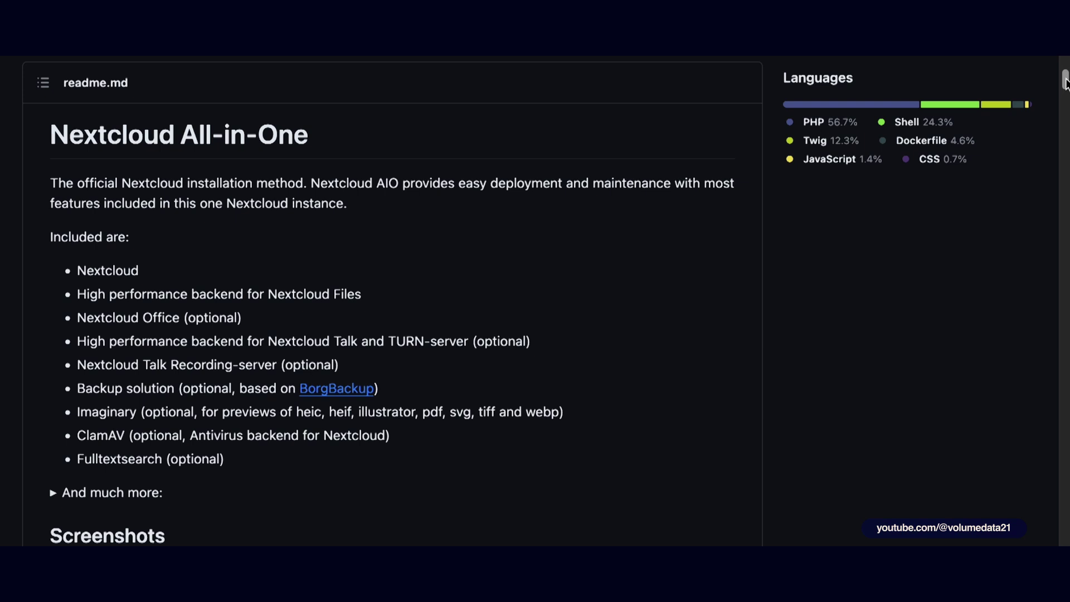
pyautogui.moveTo(1066, 84); pyautogui.dragTo(1066, 114)
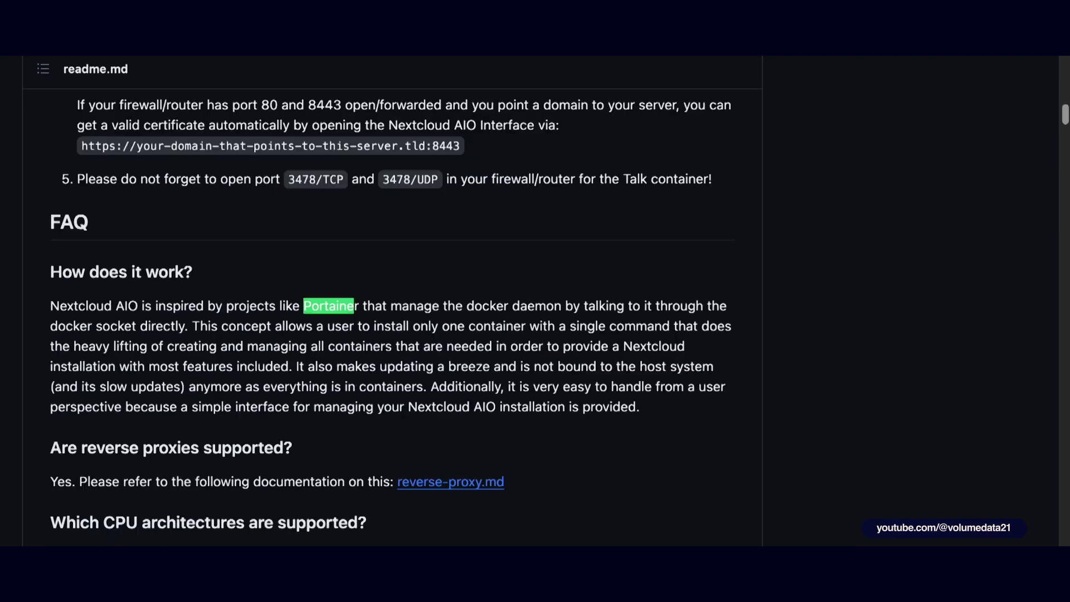
pyautogui.press('Return')
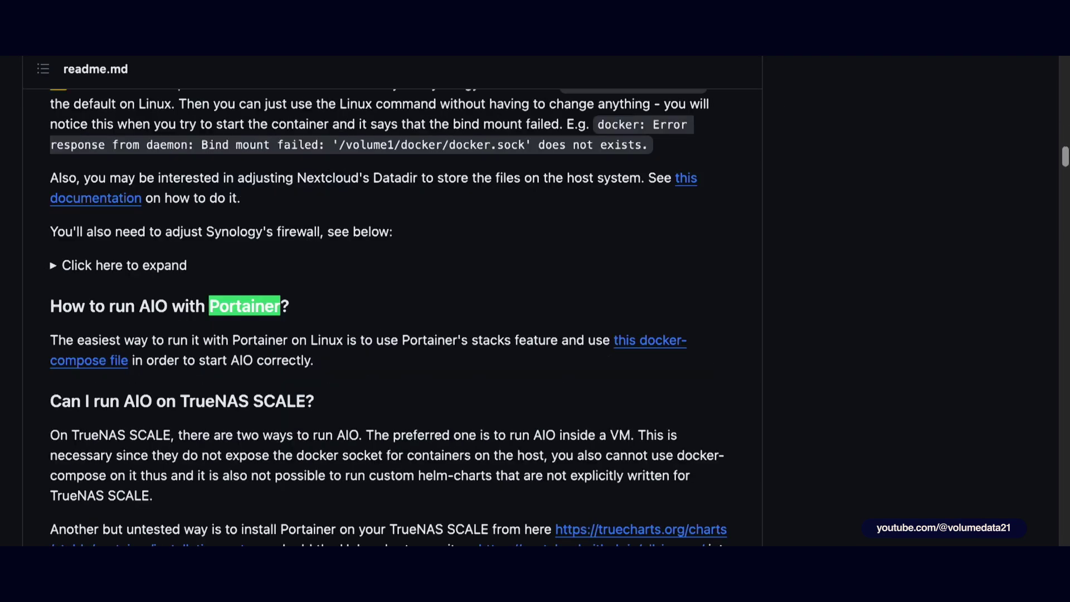
# - Review the referenced docker-compose file, then return to the All-in-One readme
pyautogui.click(665, 341)
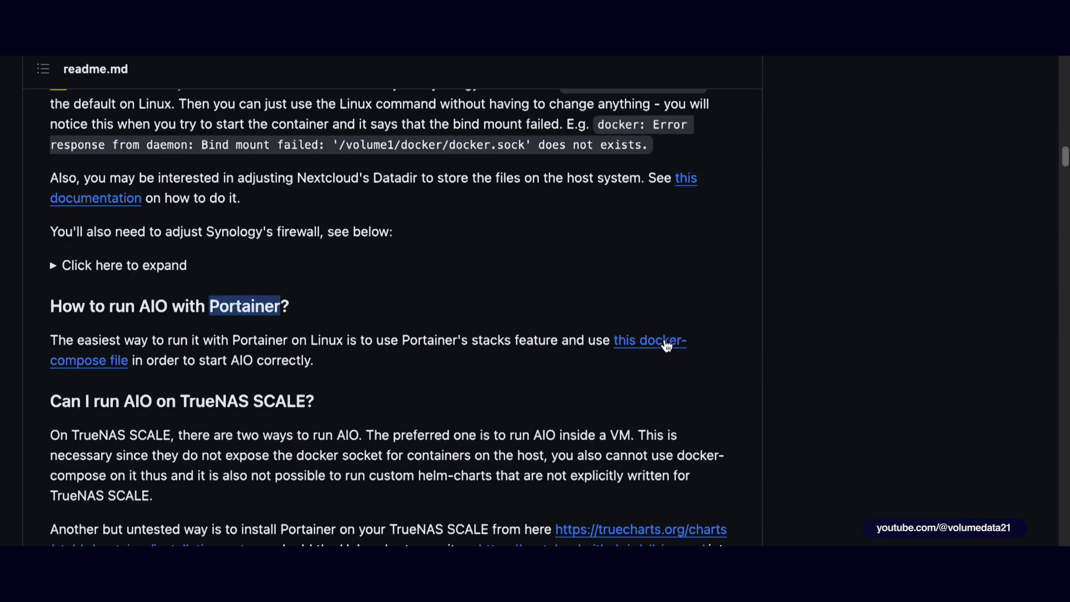
pyautogui.scroll(-6, 761, 323)
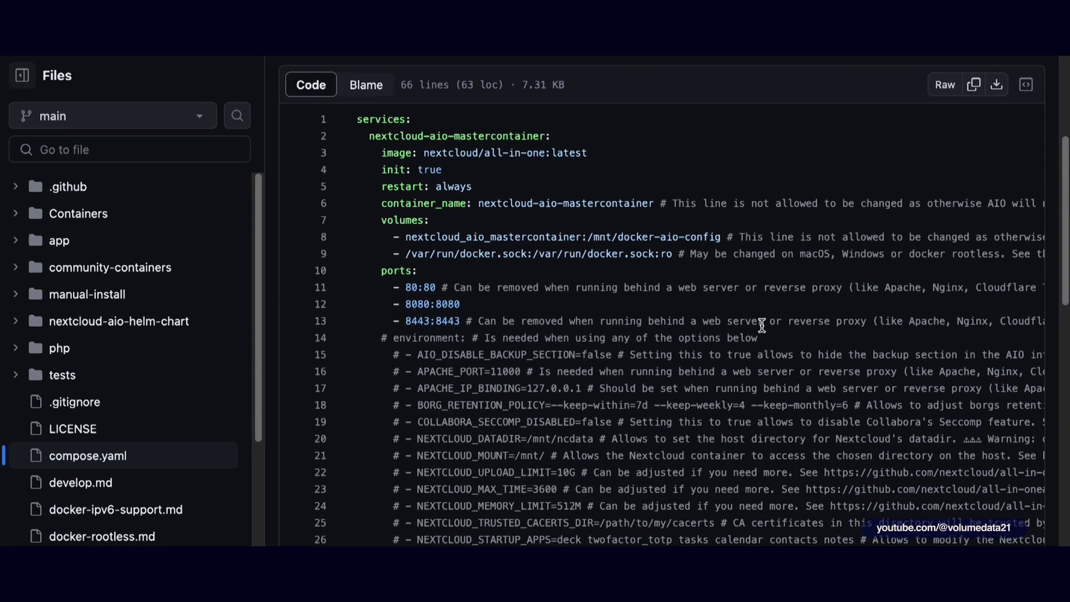
pyautogui.scroll(-5, 761, 325)
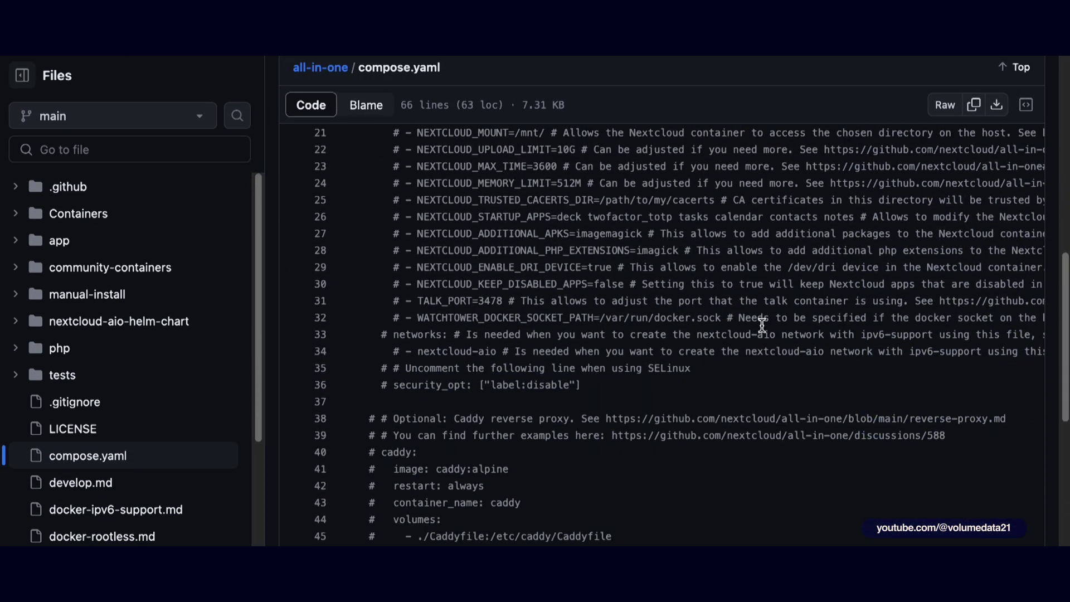
pyautogui.scroll(-5, 762, 325)
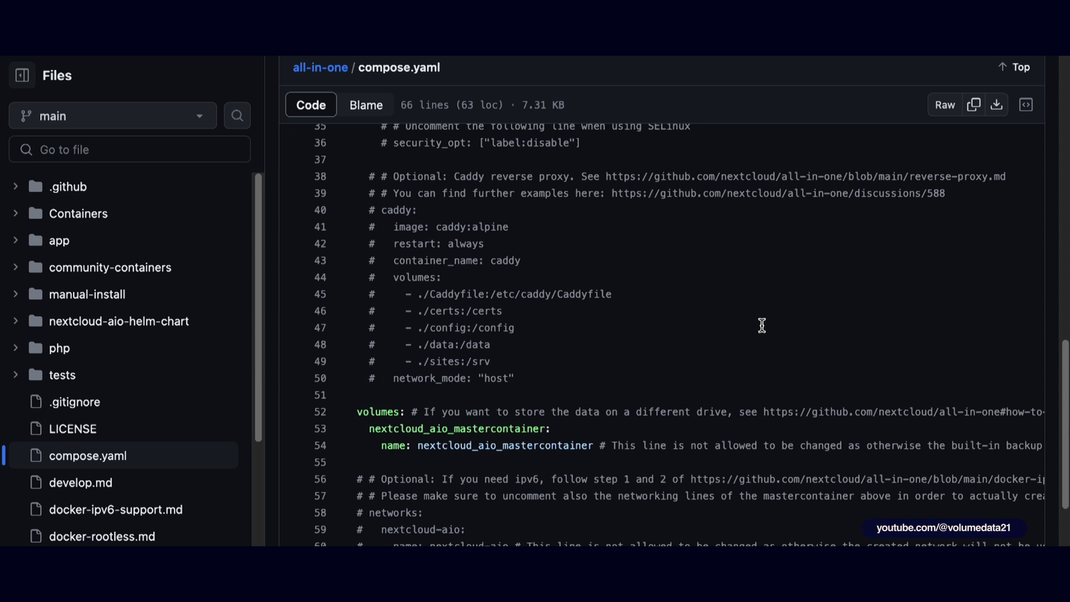
pyautogui.scroll(2, 745, 406)
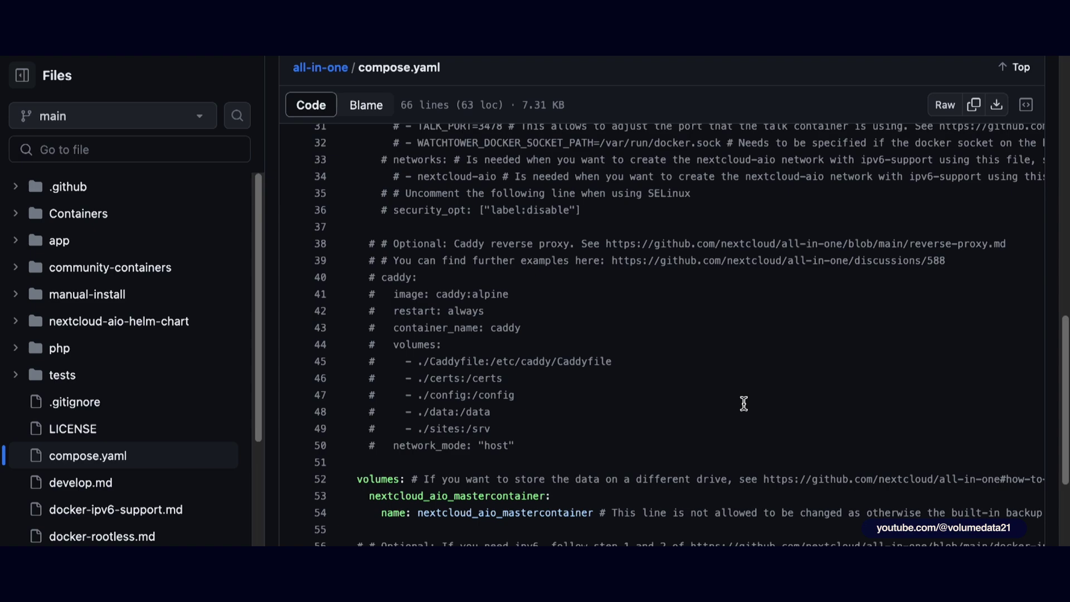
pyautogui.scroll(10, 744, 404)
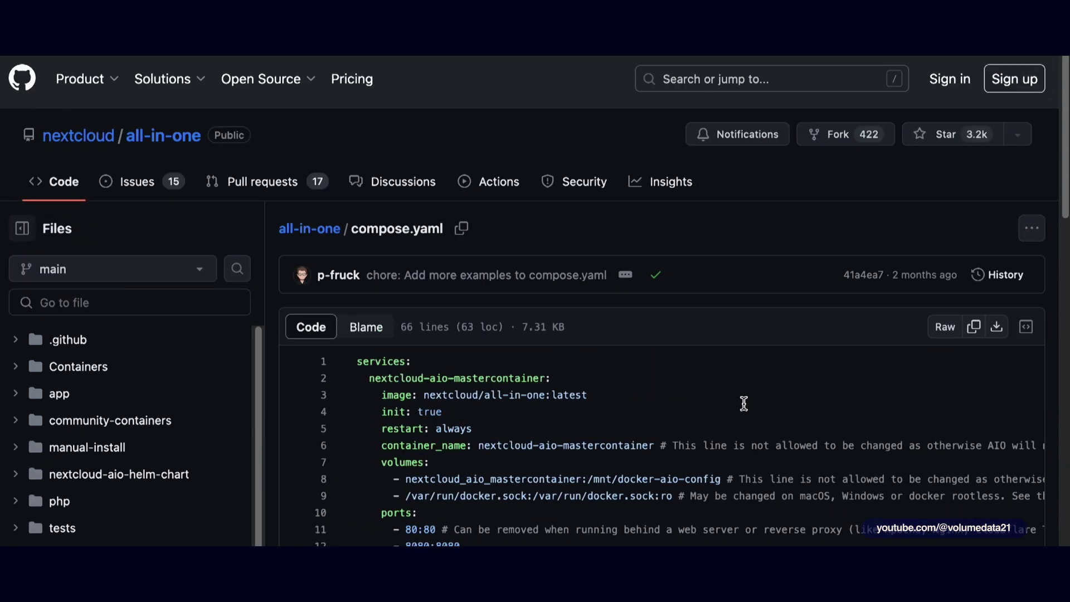
pyautogui.hotkey('alt', 'Left')
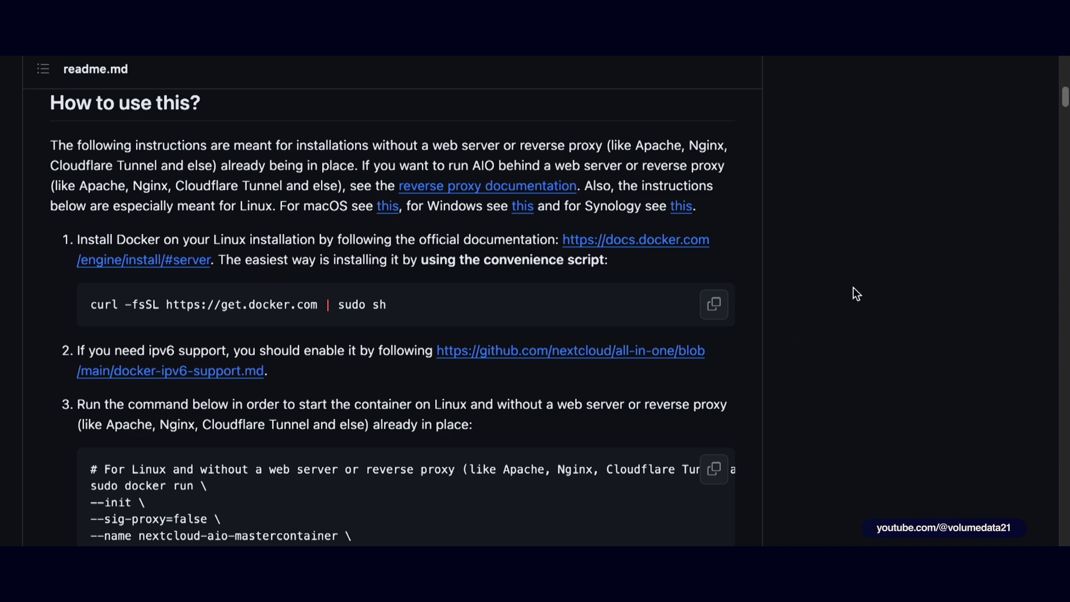
# - Search the readme for 'synology' to reach the Synology DSM instructions
pyautogui.scroll(-4, 853, 288)
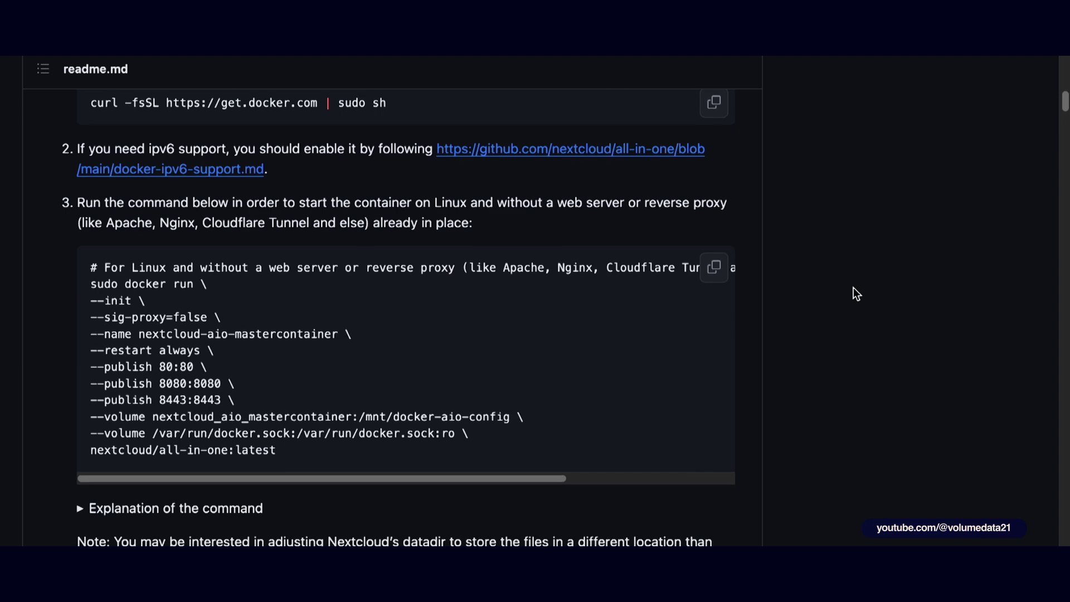
pyautogui.press('super+f')
pyautogui.write('synology')
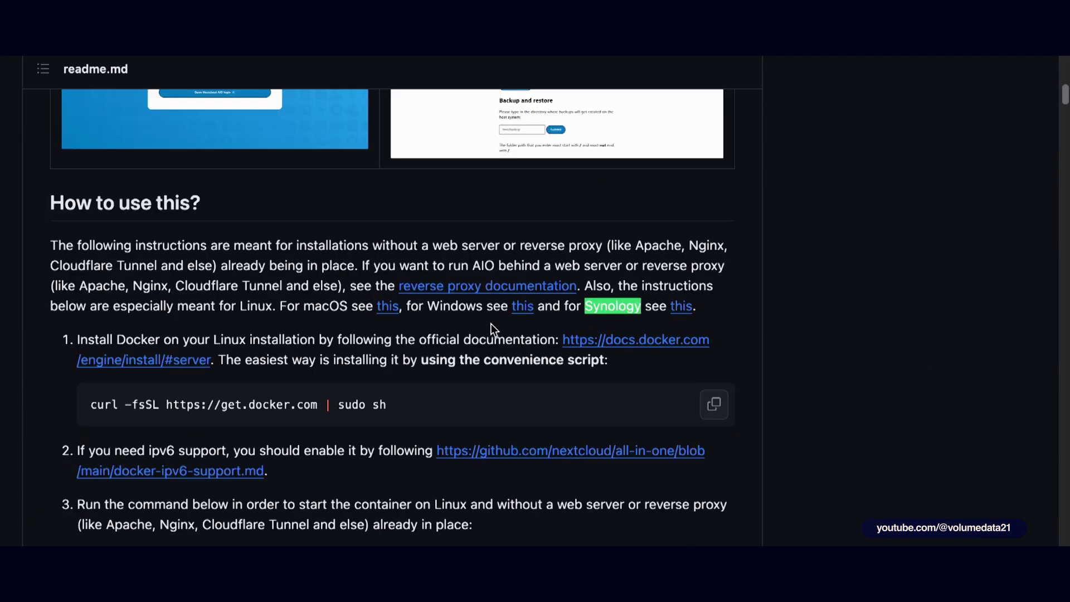
pyautogui.press('Return')
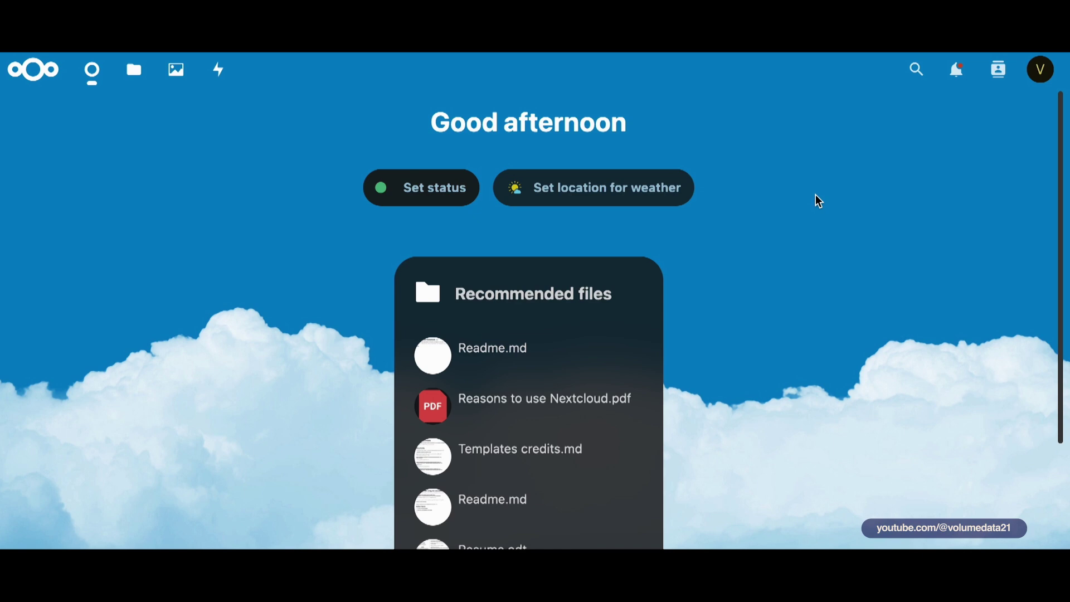
pyautogui.scroll(-3, 810, 262)
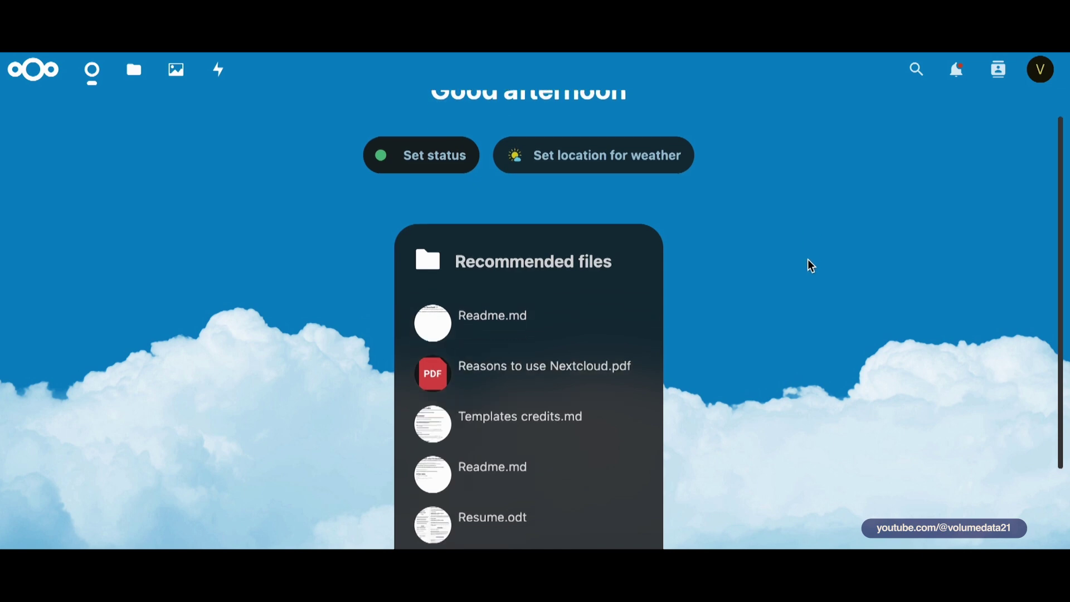
pyautogui.scroll(3, 807, 260)
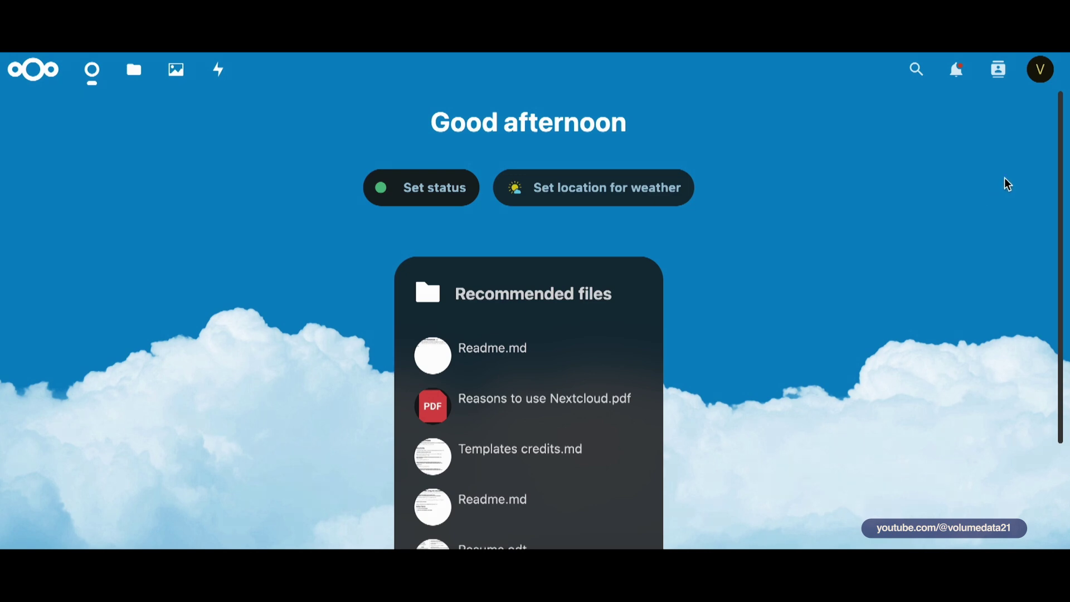
pyautogui.moveTo(1059, 140)
pyautogui.mouseDown()
pyautogui.moveTo(1042, 349)
pyautogui.moveTo(1063, 120)
pyautogui.mouseUp()
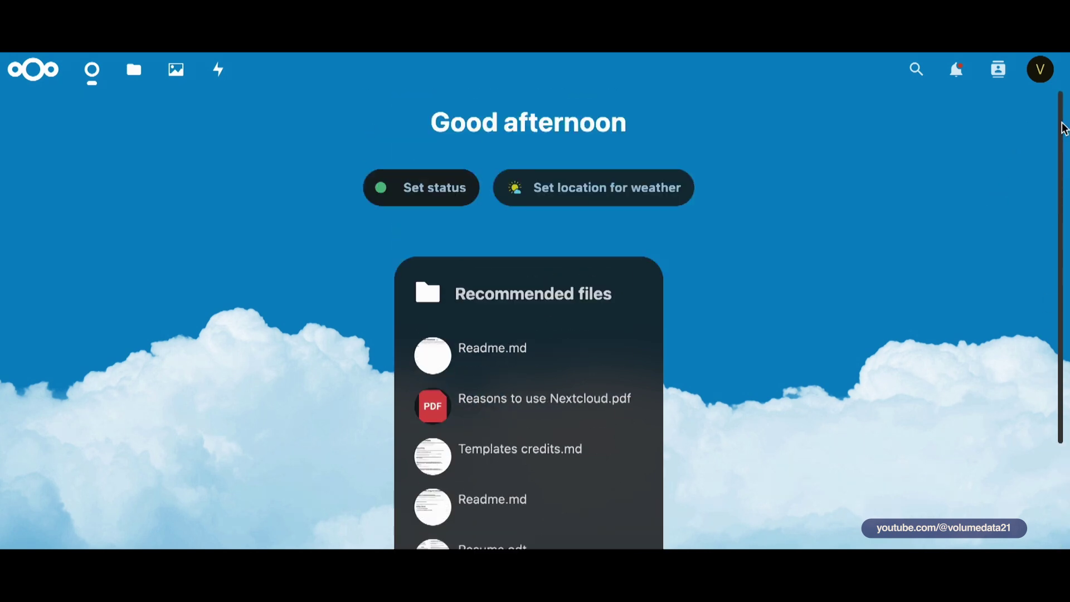